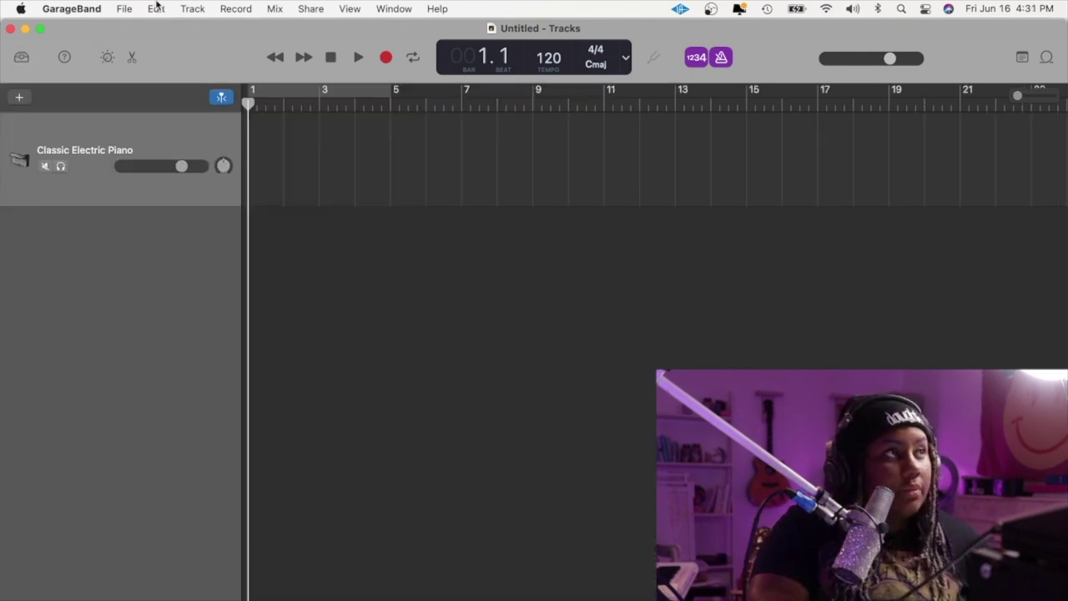
Create a new Audio (microphone) track, Audio 1, recording from Input 1
click(124, 8)
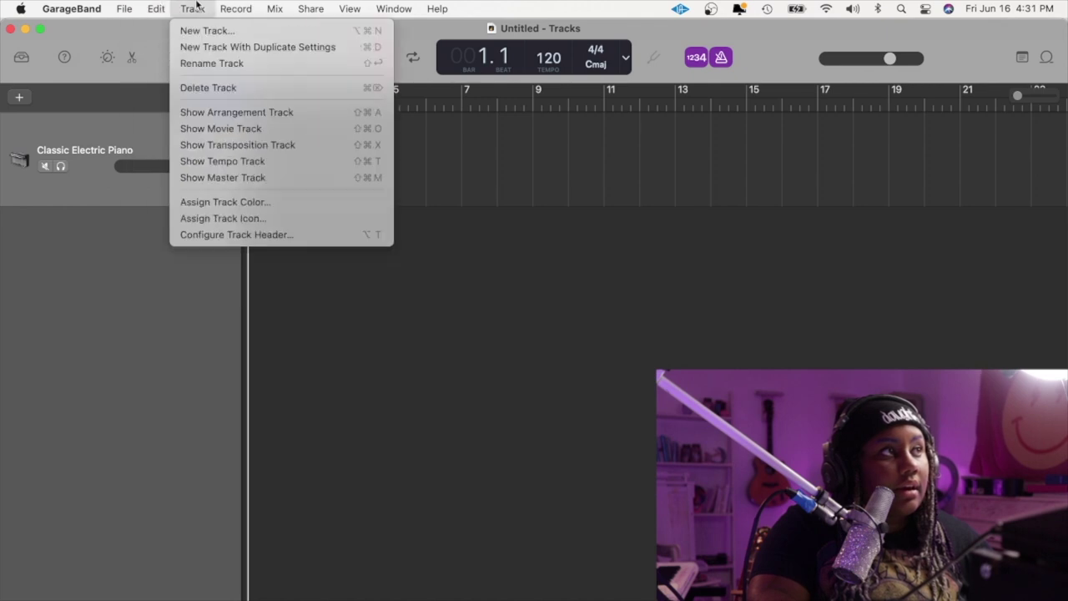
click(203, 32)
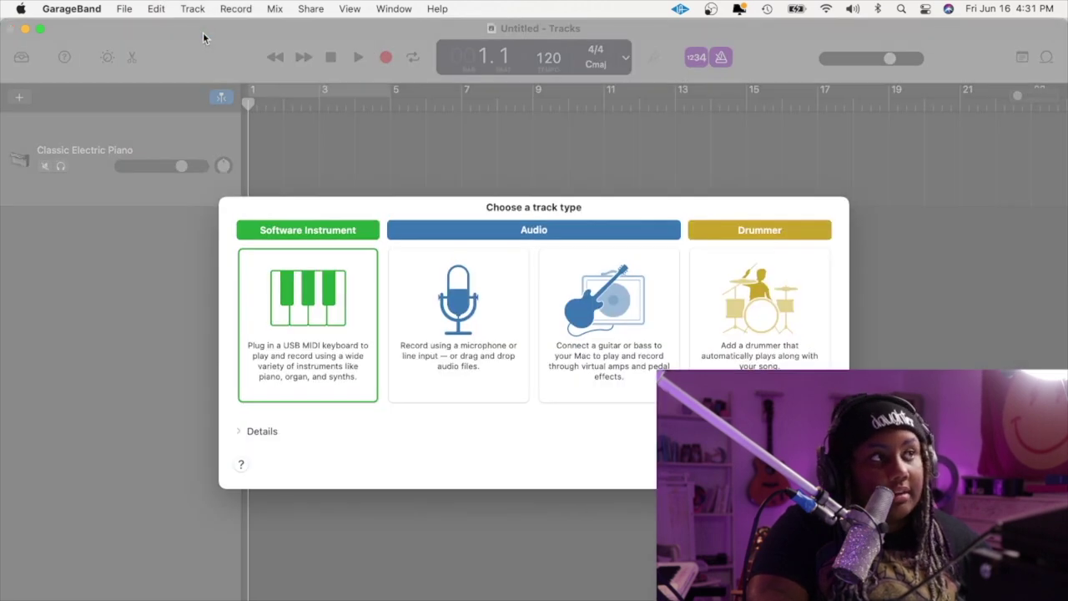
click(443, 303)
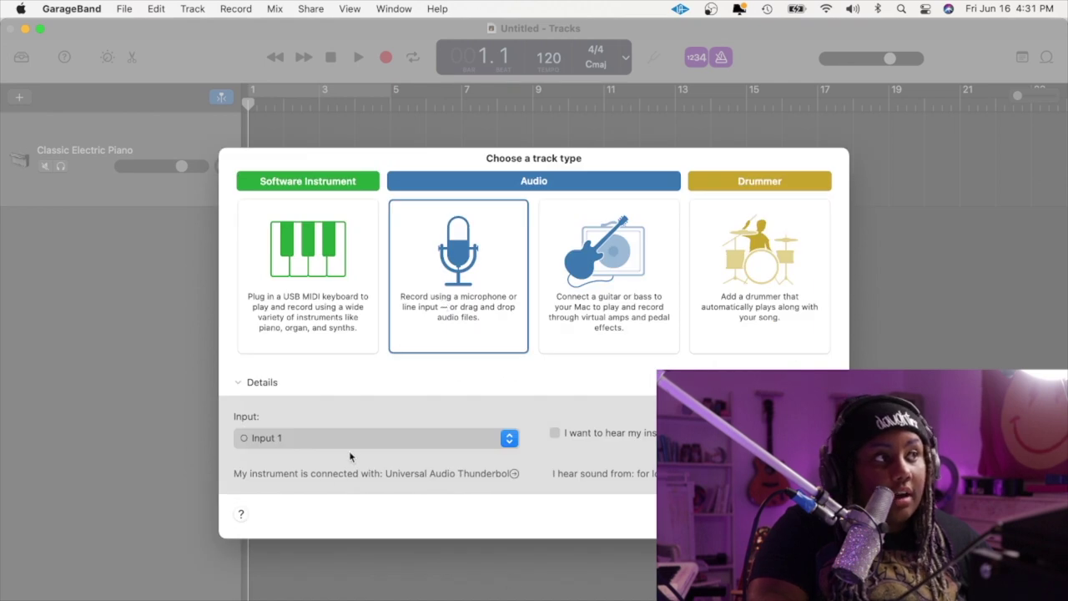
click(380, 438)
click(469, 388)
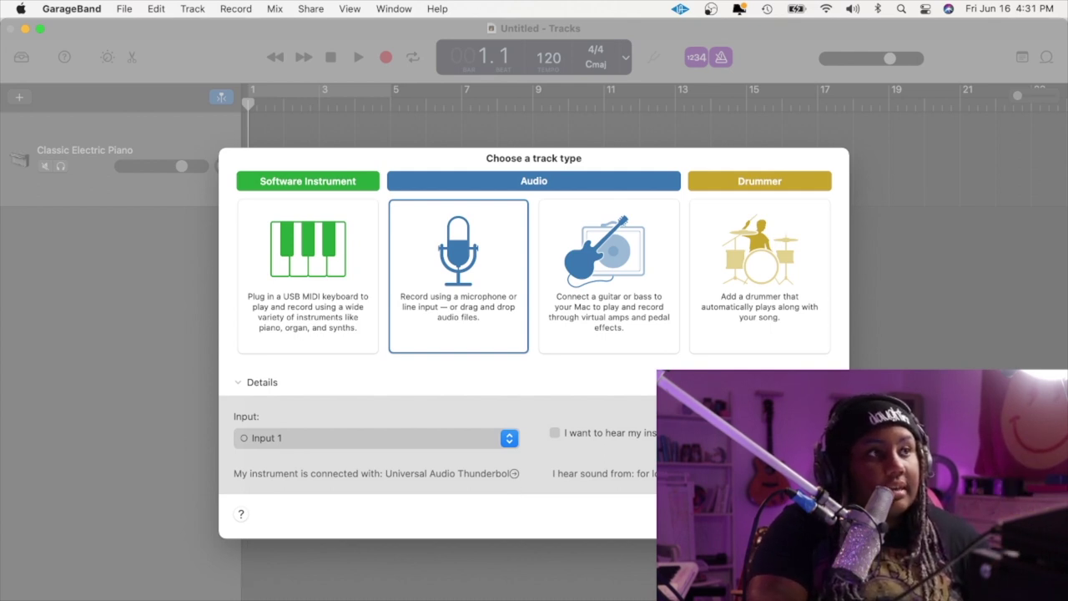
key(Return)
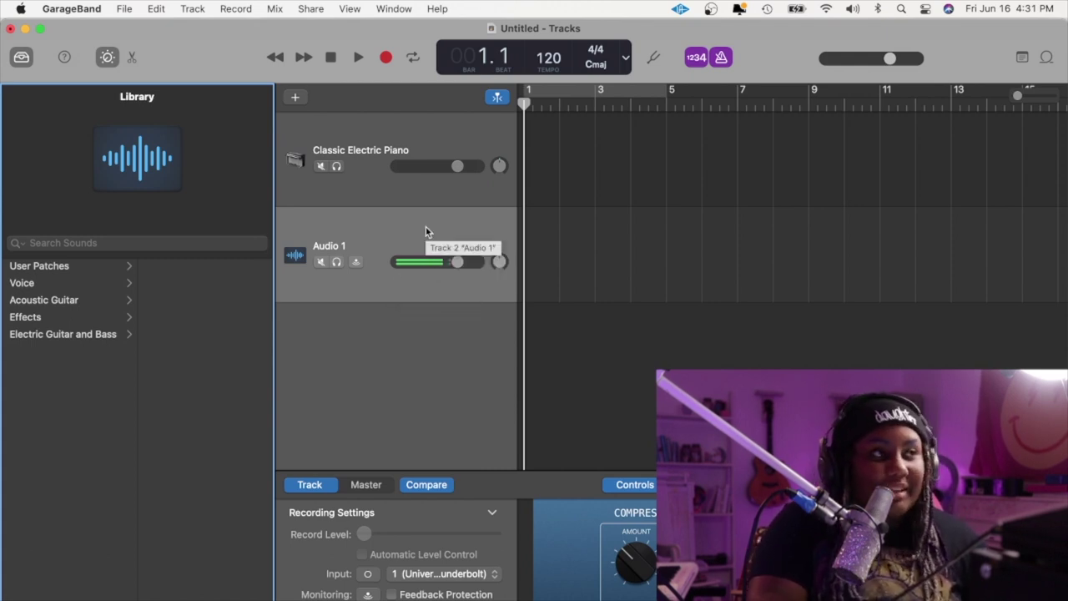
Set Audio 1's volume to -4.3 dB and pan it toward the left
drag(457, 261, 477, 262)
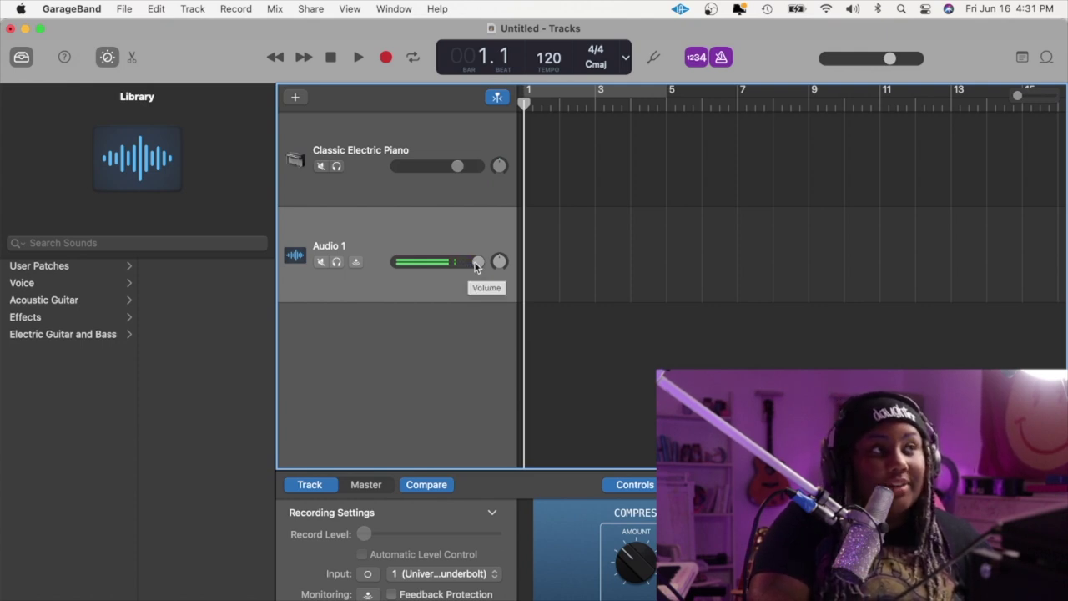
drag(479, 262, 403, 300)
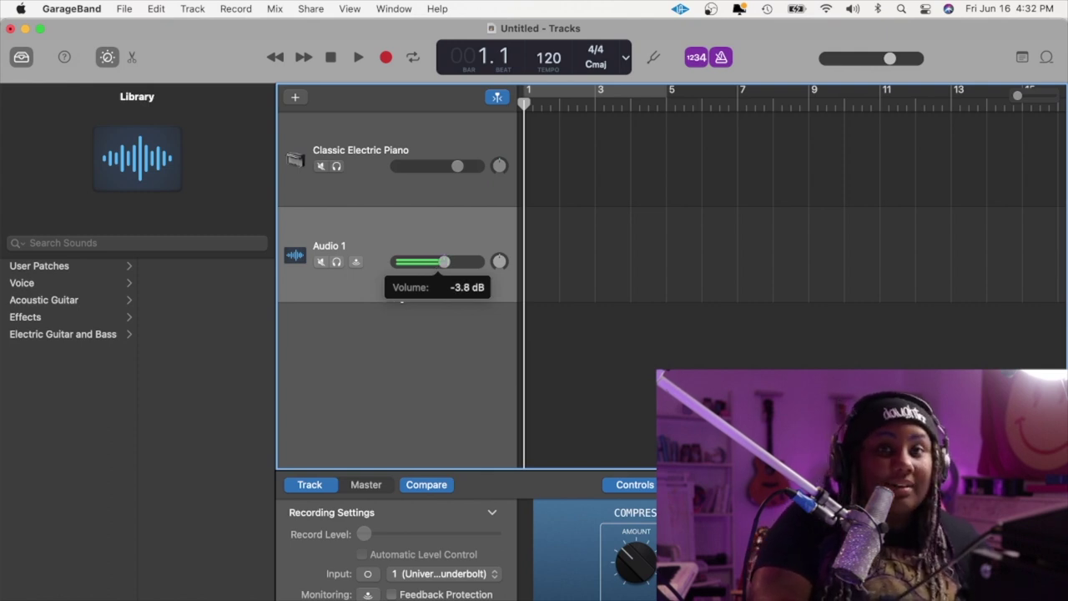
drag(402, 302, 398, 305)
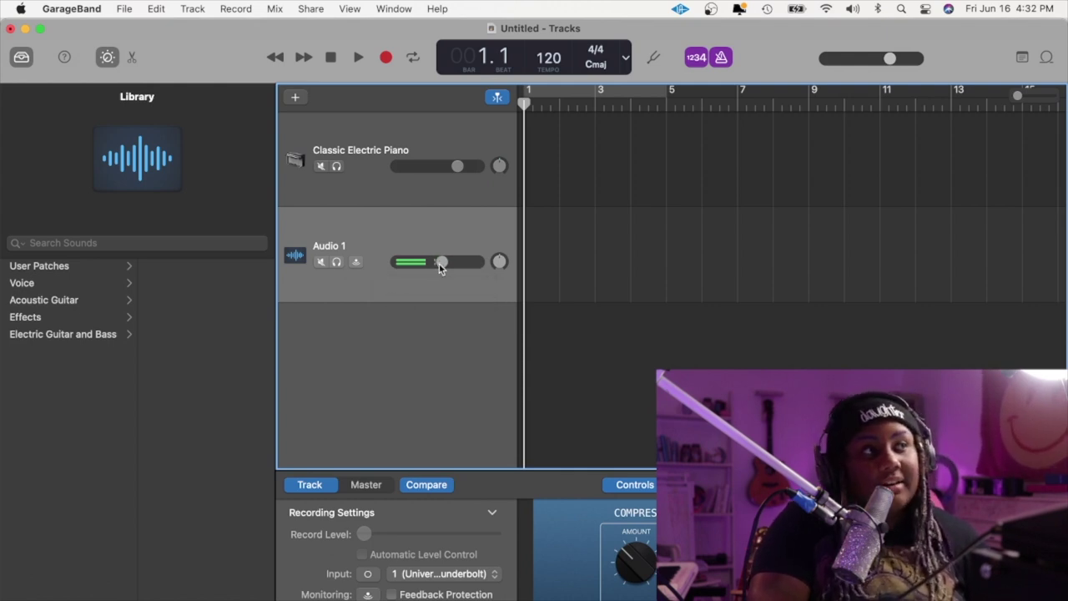
mouse_move(439, 263)
mouse_down()
mouse_move(556, 261)
mouse_move(441, 262)
mouse_up()
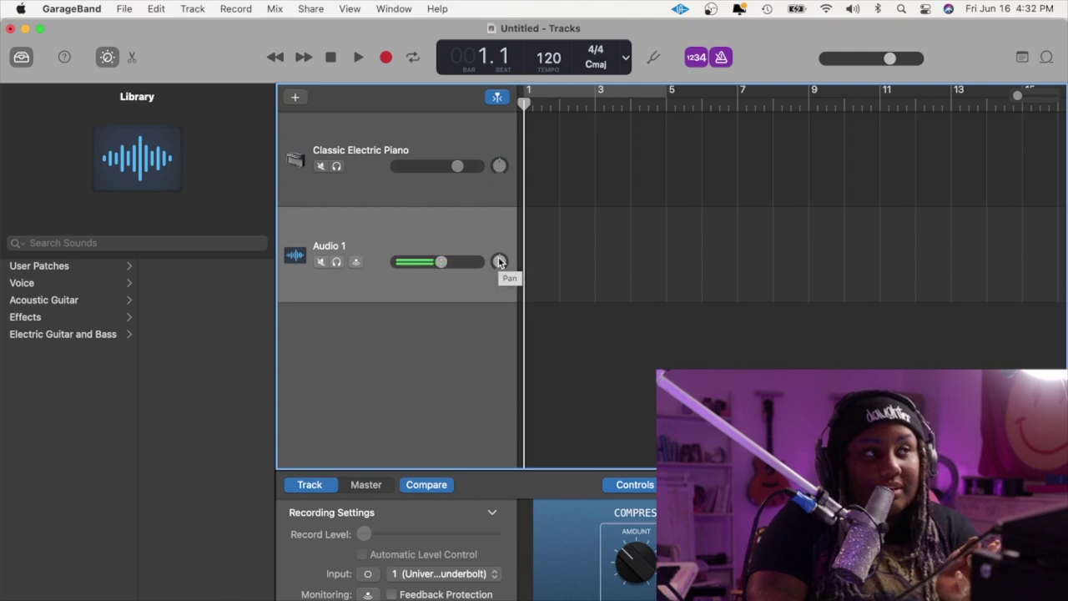
mouse_move(499, 261)
mouse_down()
mouse_move(492, 305)
mouse_move(534, 210)
mouse_move(551, 218)
mouse_move(551, 190)
mouse_move(551, 279)
mouse_move(500, 262)
mouse_up()
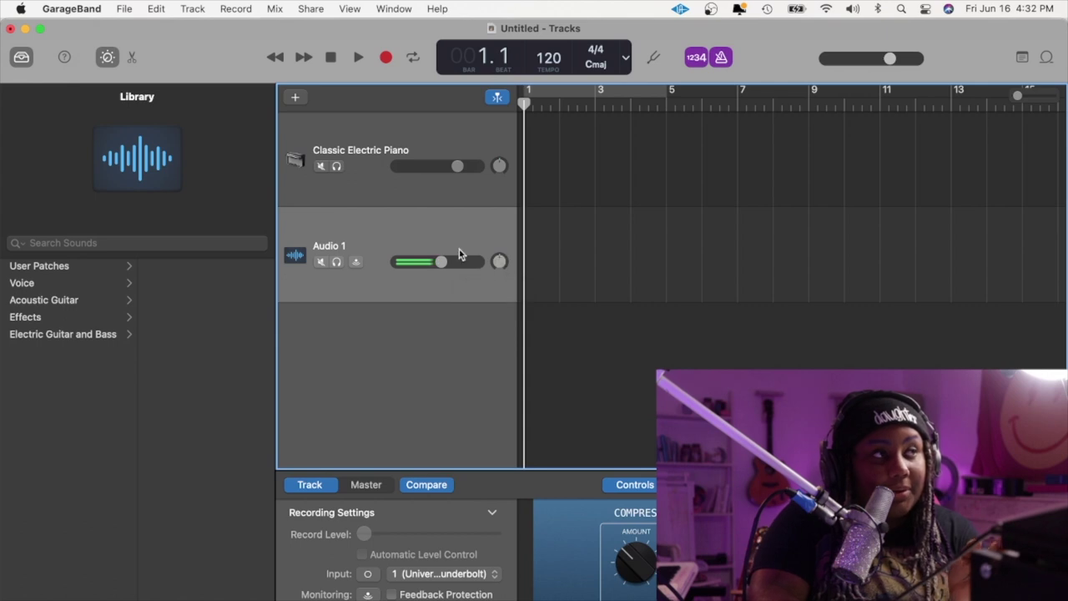
Rename Audio 1 to 'Lead Vocal' and duplicate the track
double_click(329, 246)
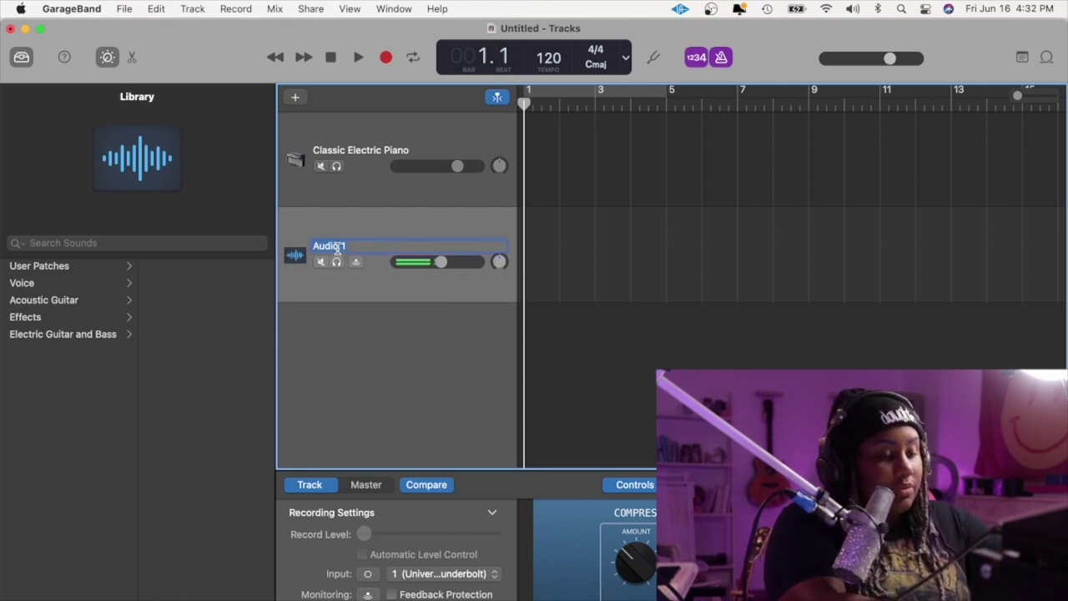
text(Leave)
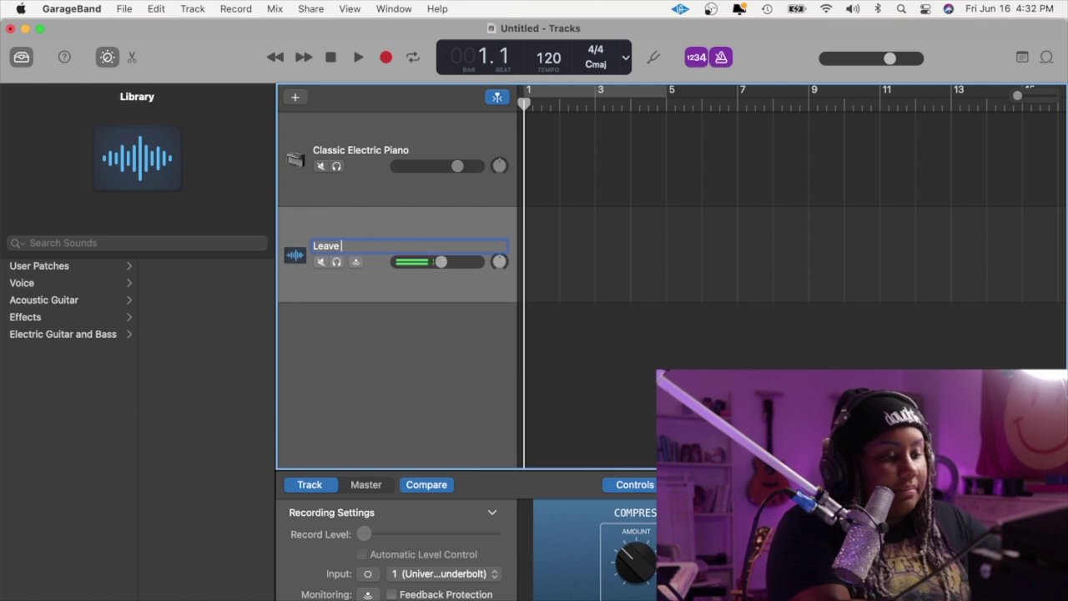
key(BackSpace)
key(BackSpace)
key(BackSpace)
text(d V)
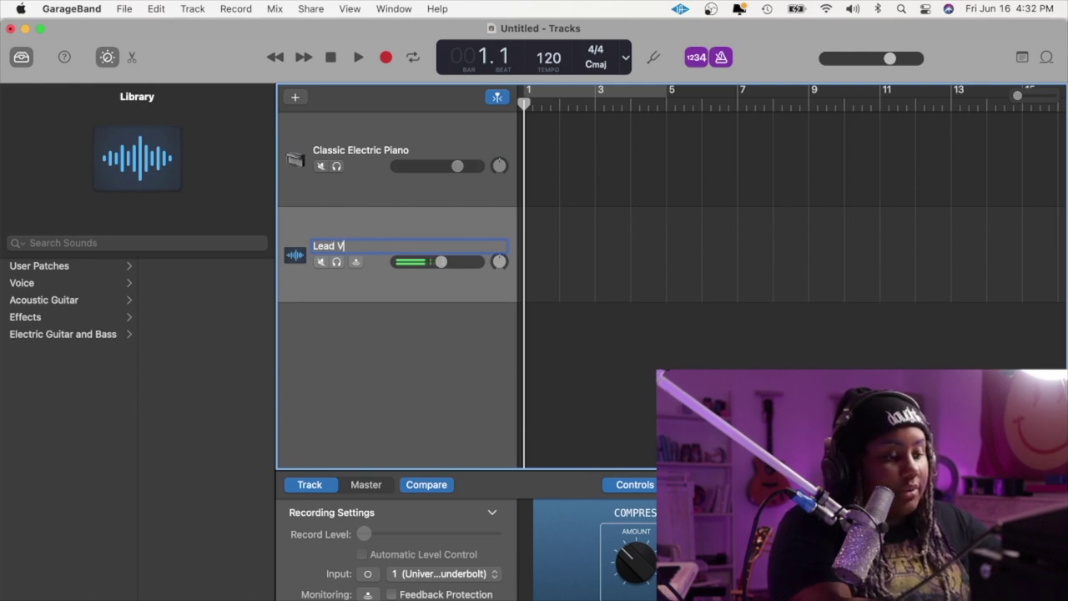
text(iocal)
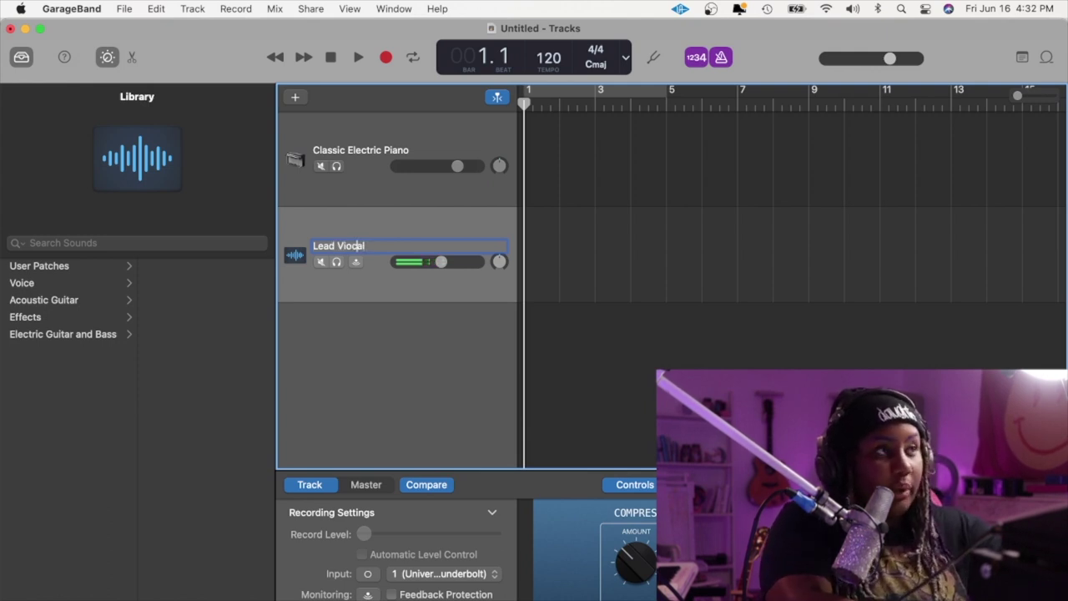
key(Left)
key(BackSpace)
key(BackSpace)
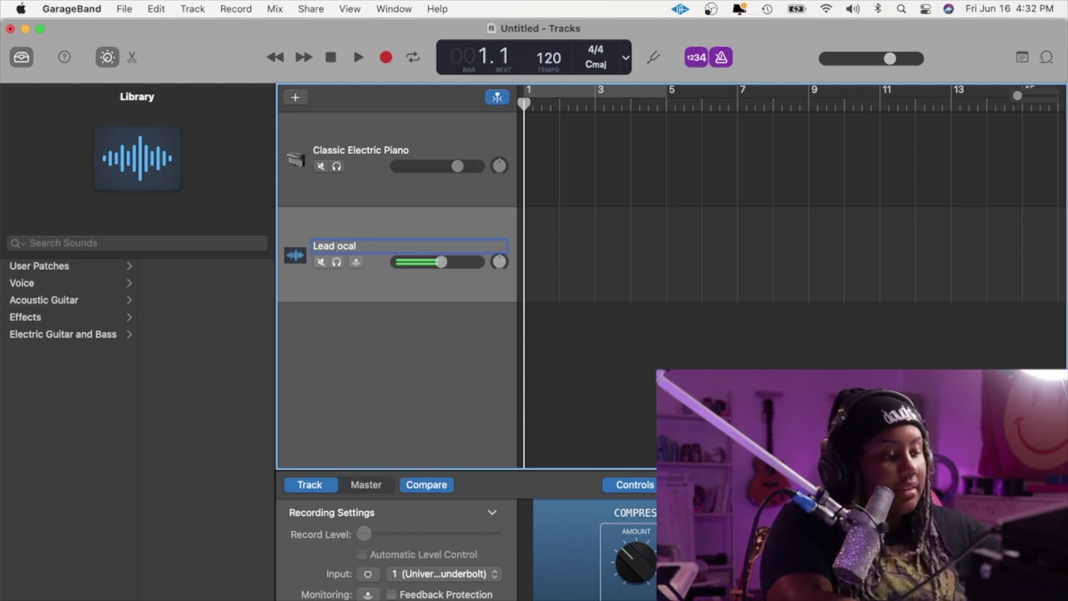
text(V)
key(Return)
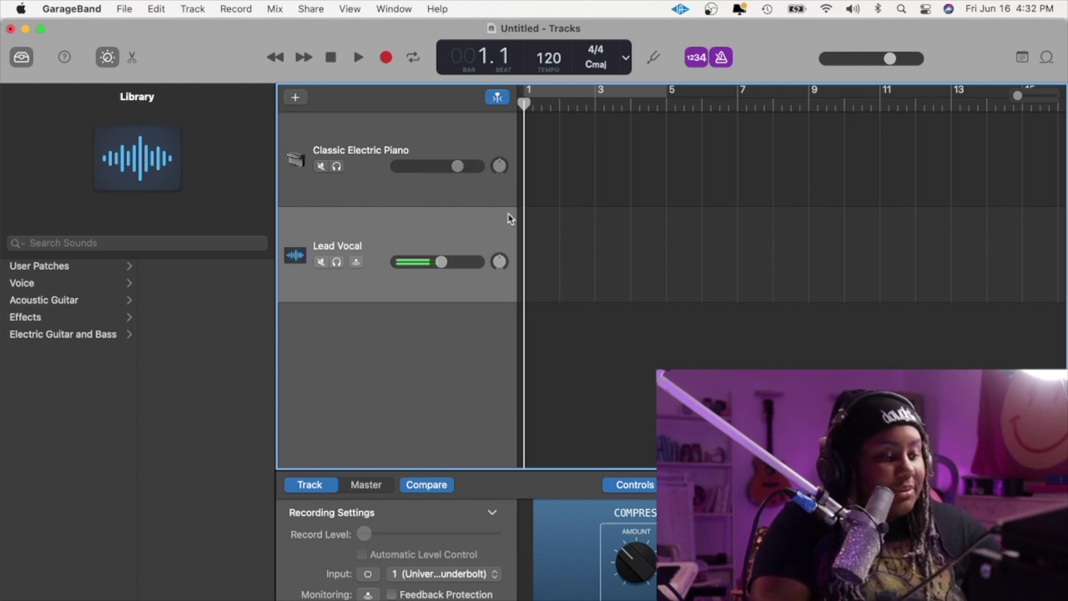
key(super+d)
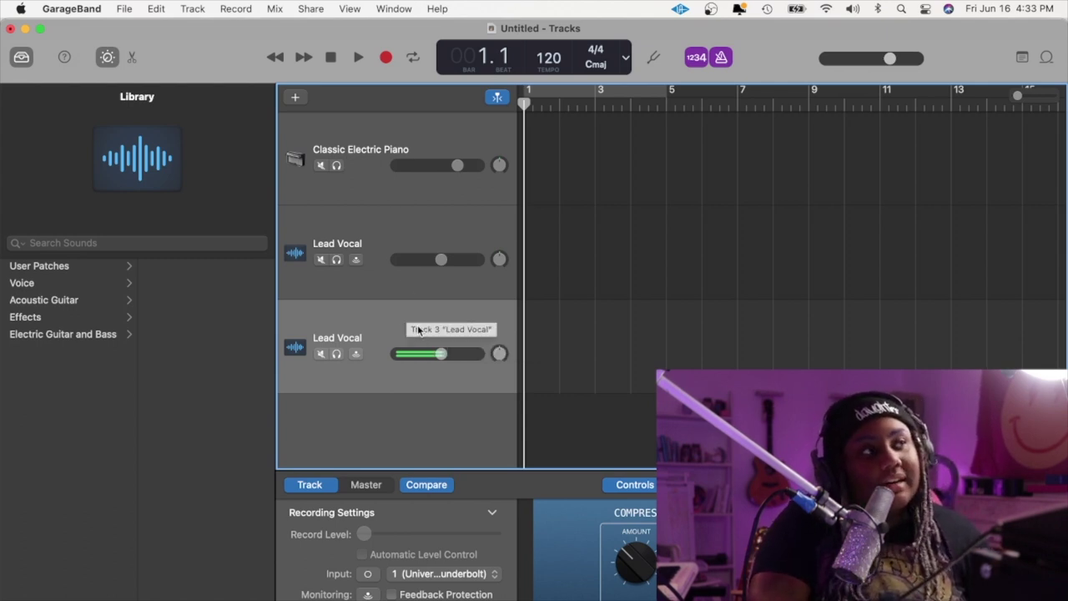
Rename the duplicated third track to 'Lead Vocal Double'
click(396, 222)
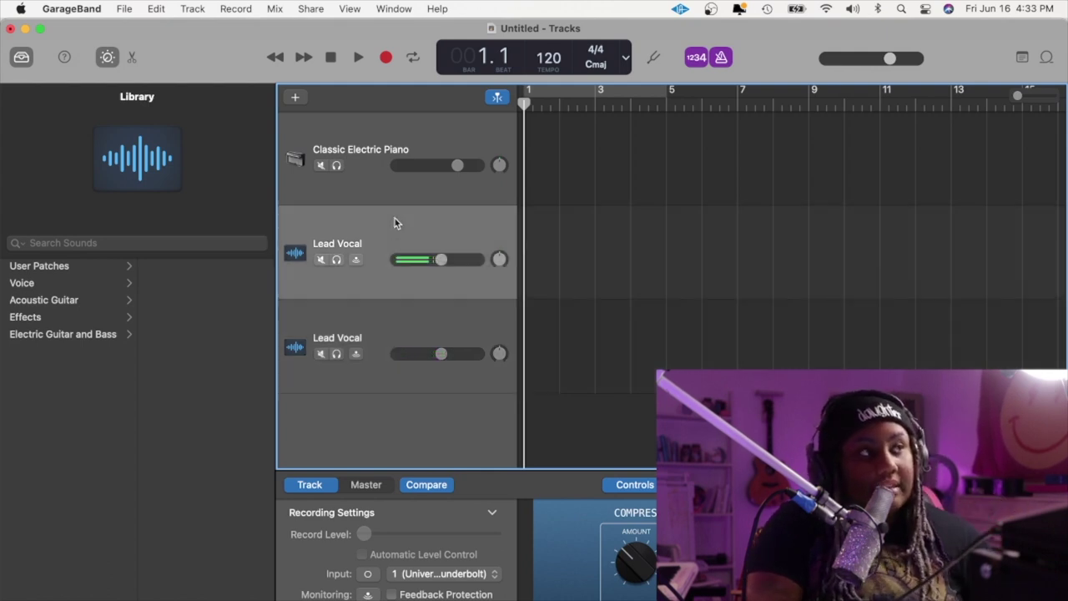
click(373, 315)
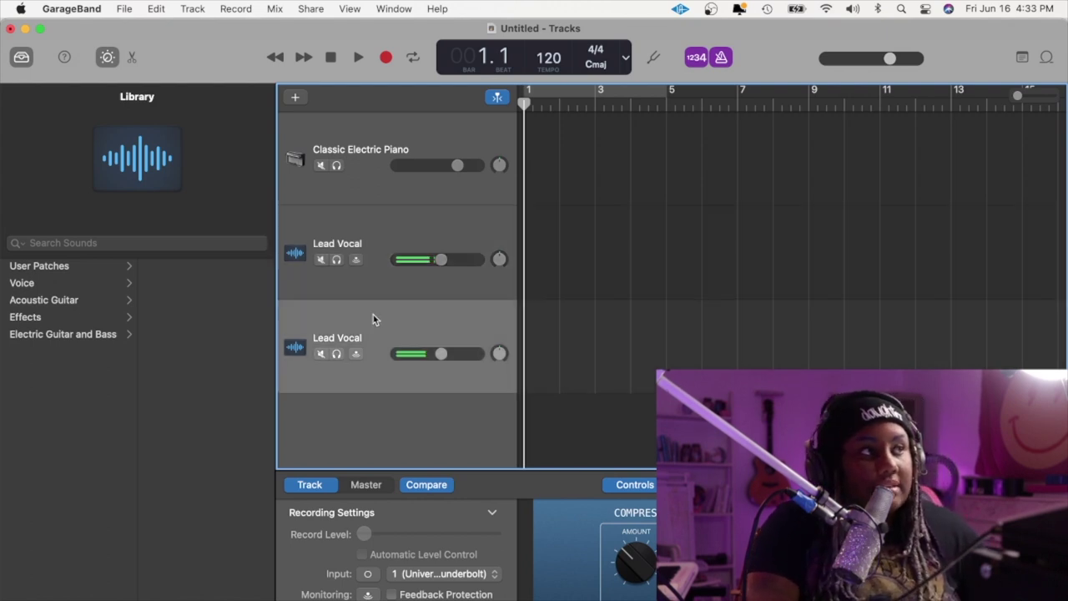
double_click(341, 336)
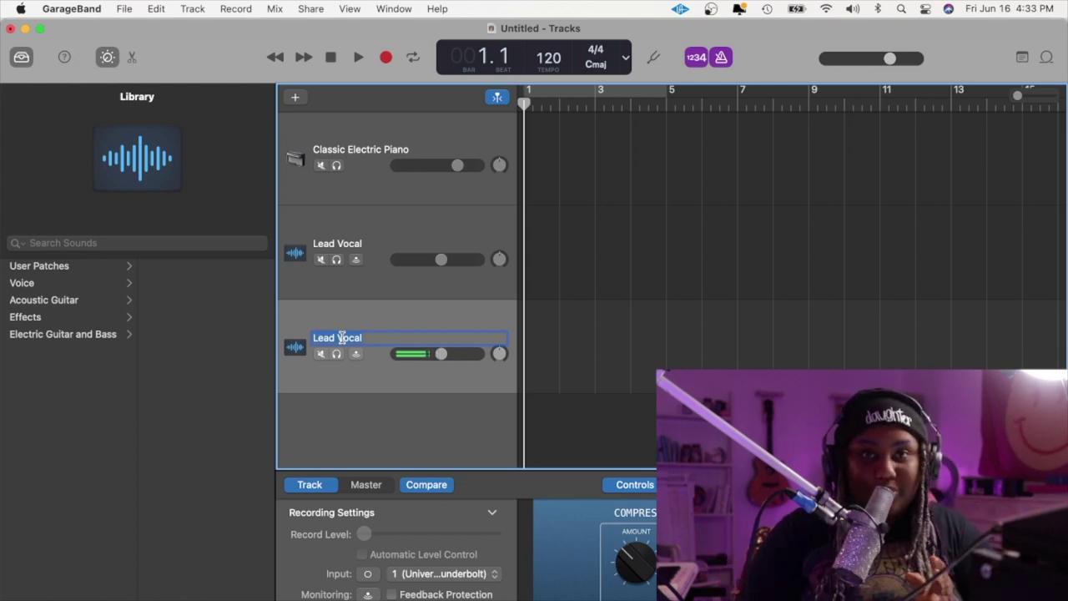
text(L)
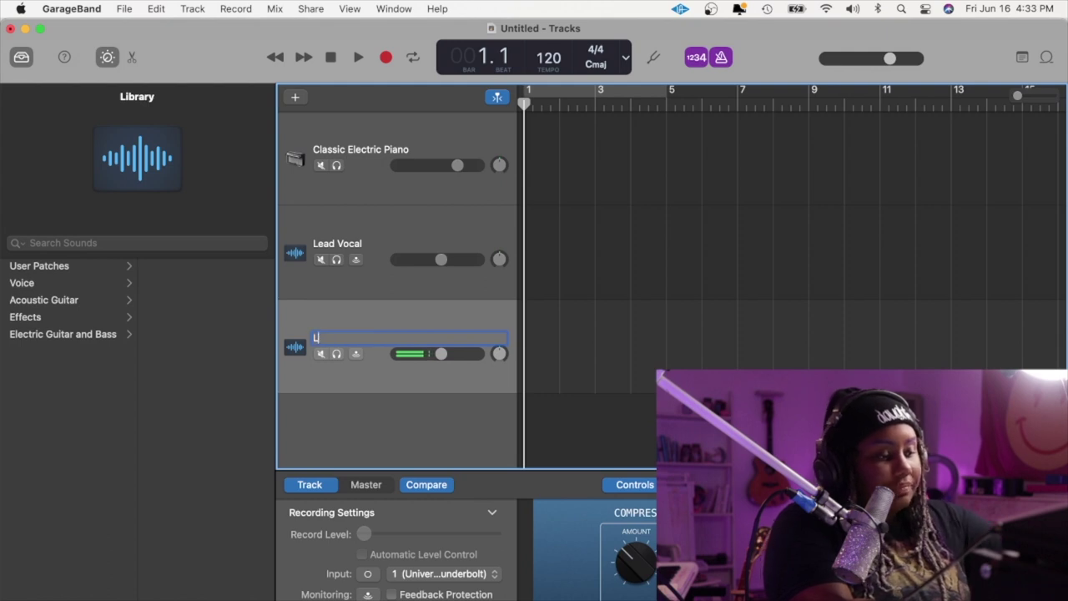
text(ead Vocal)
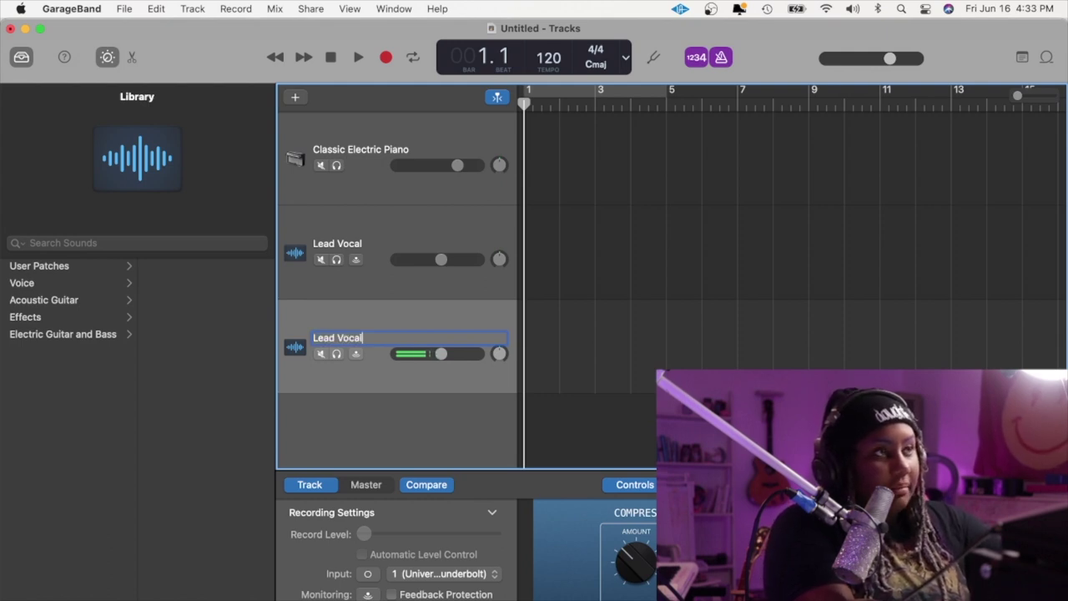
text( Double)
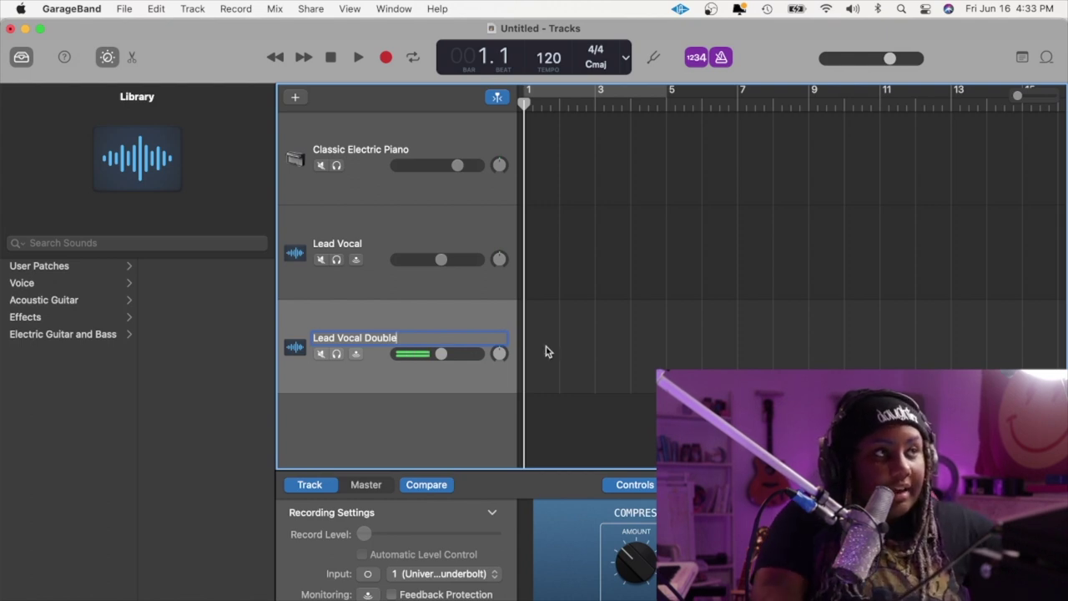
key(Return)
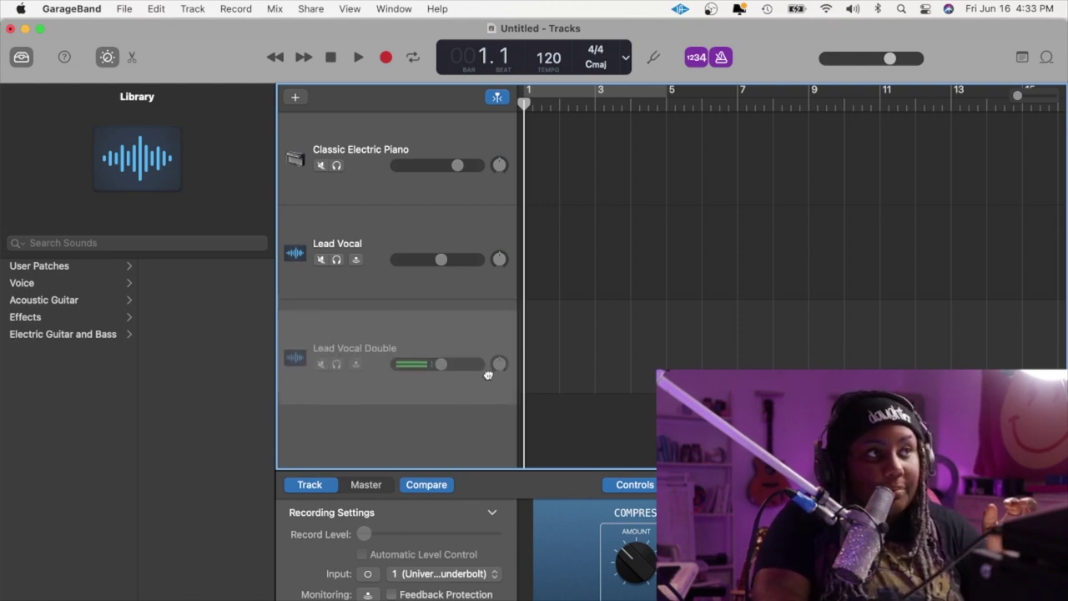
Pan Lead Vocal Double left, then duplicate it as 'Lead Vocal R' panned right
drag(498, 354, 498, 394)
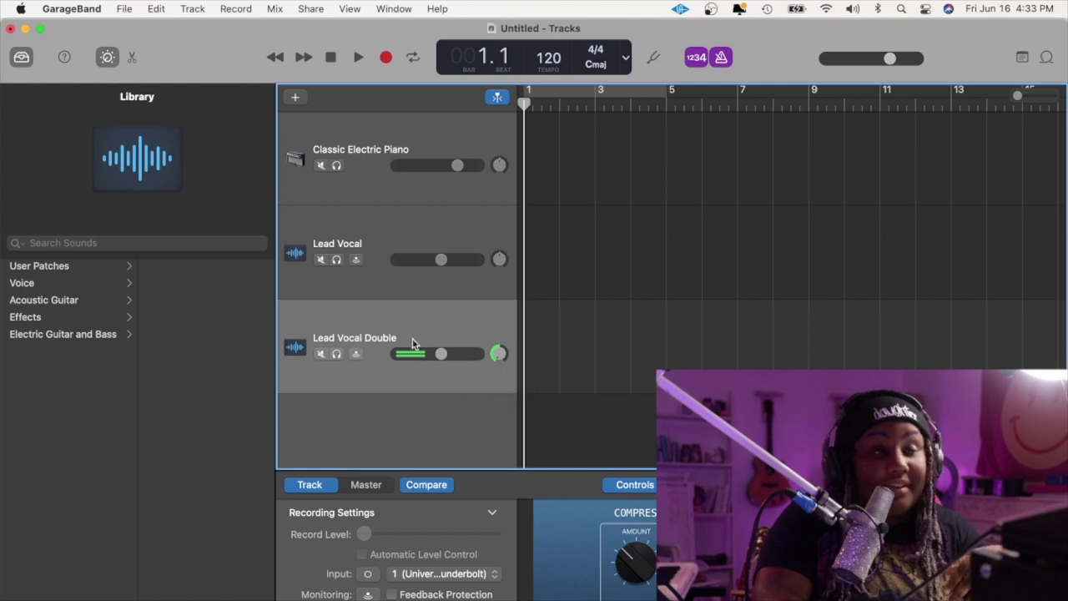
key(super+d)
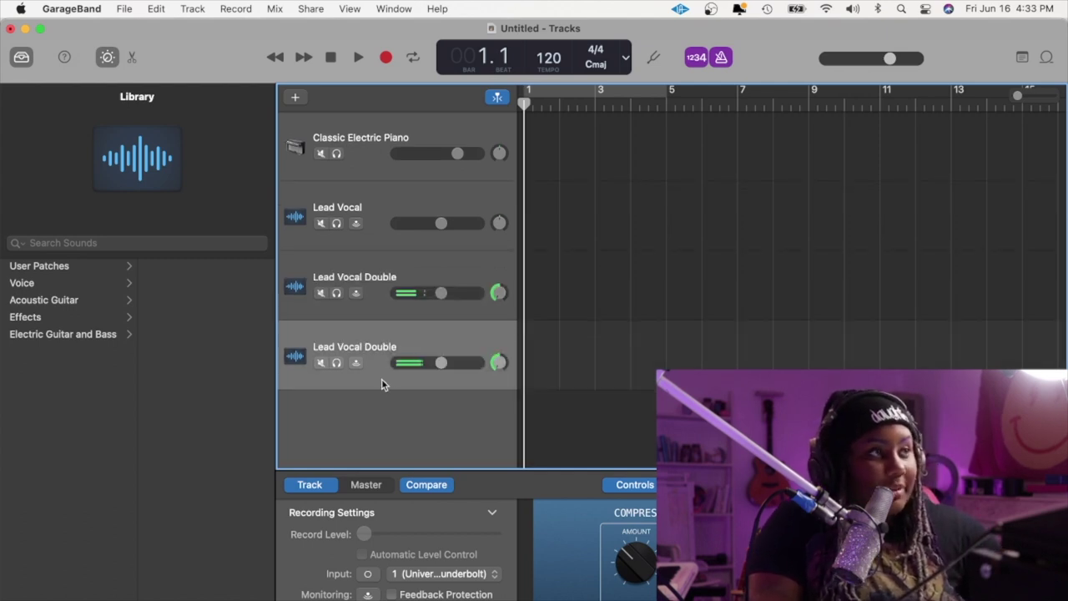
double_click(394, 346)
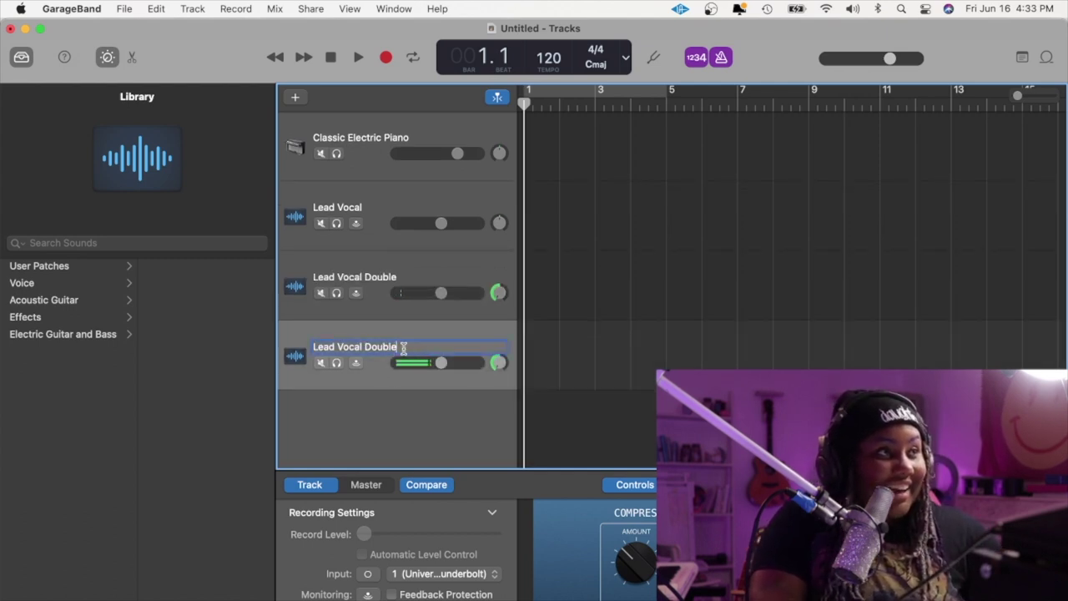
key(alt+BackSpace)
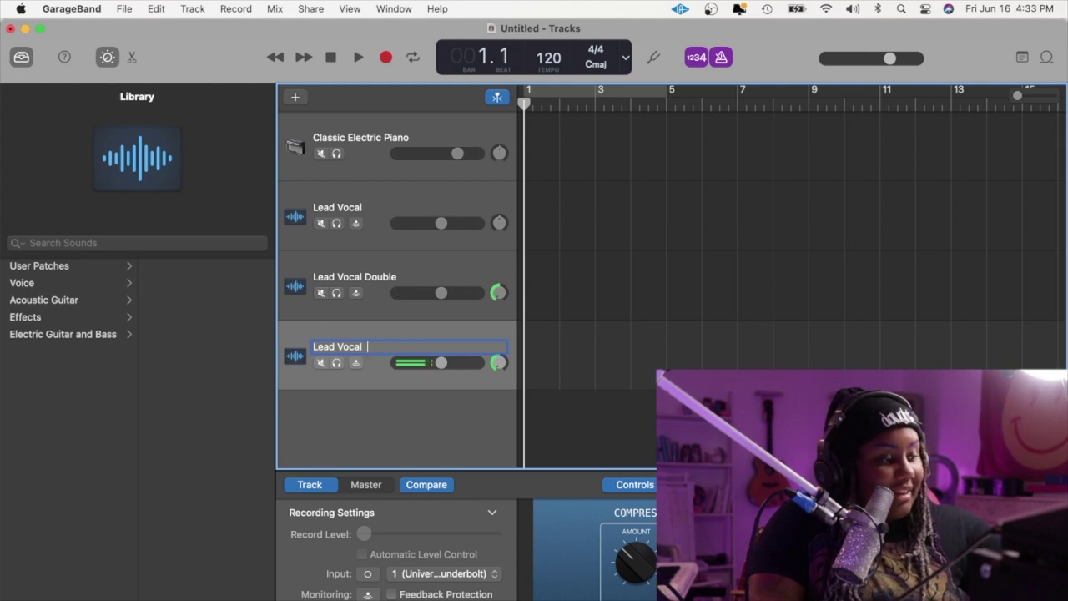
text(R)
key(Return)
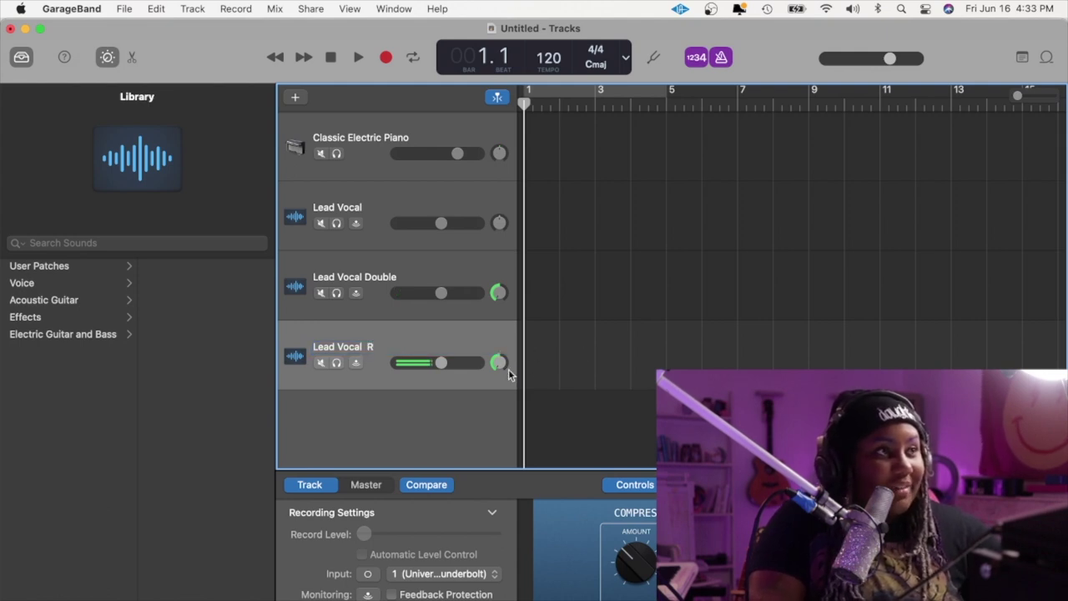
drag(498, 362, 501, 349)
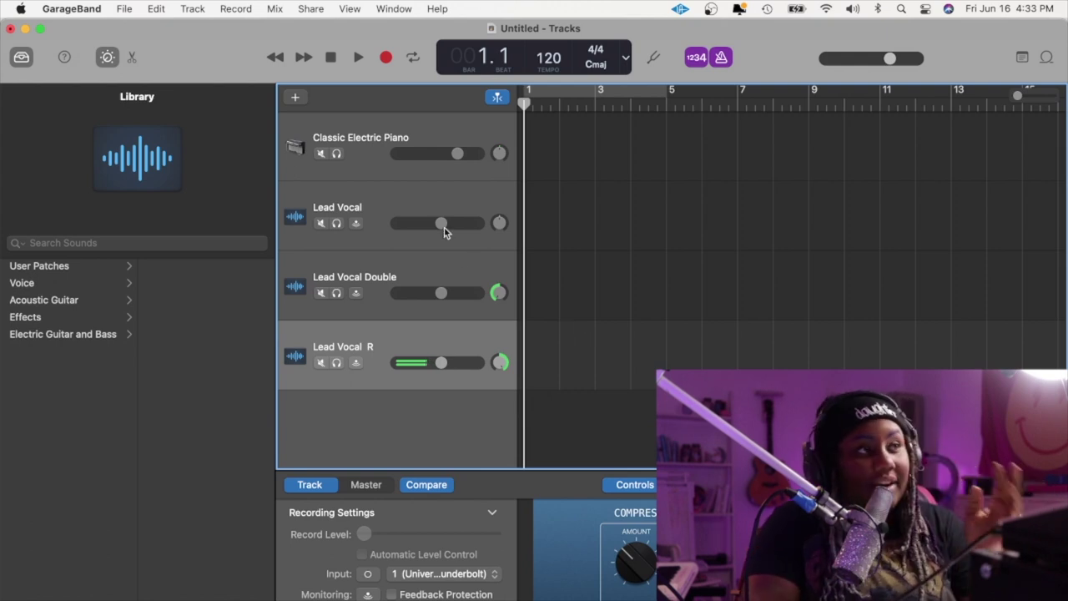
Move the Classic Electric Piano track to the bottom and copy Lead Vocal above it
click(428, 201)
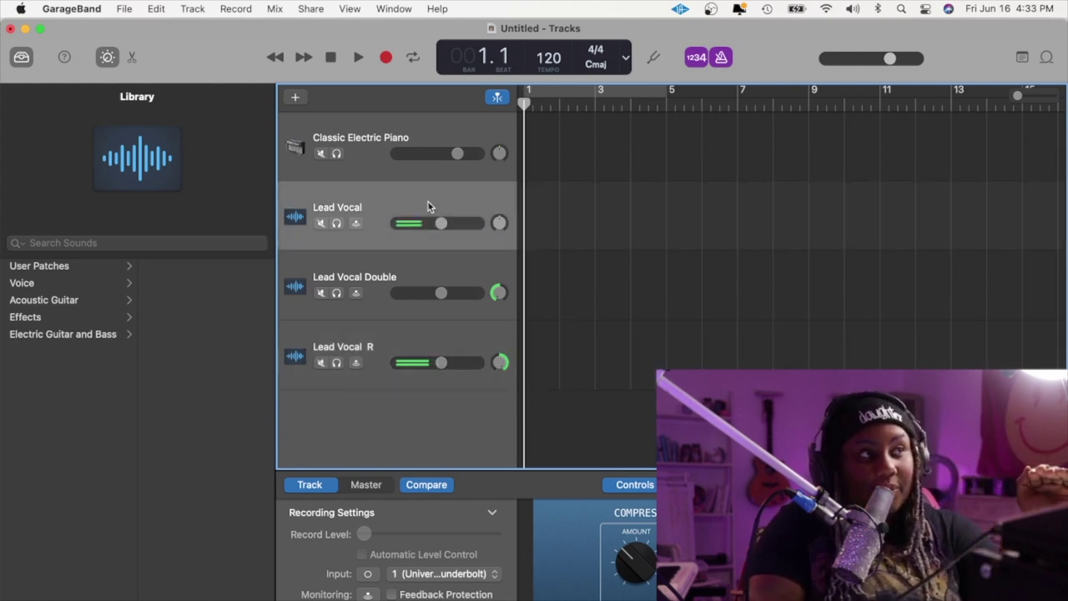
click(408, 258)
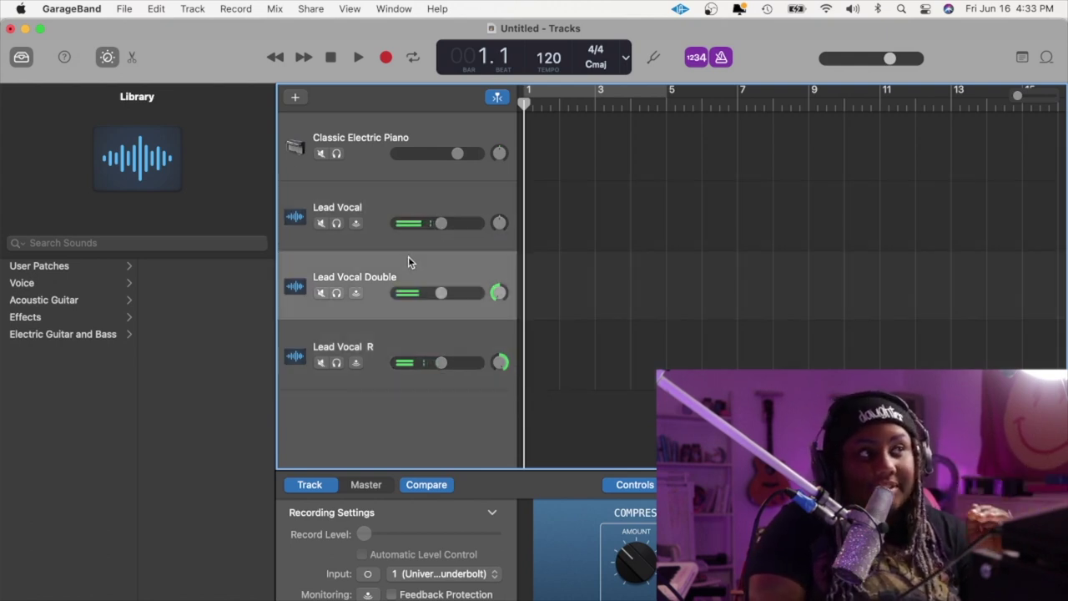
click(404, 344)
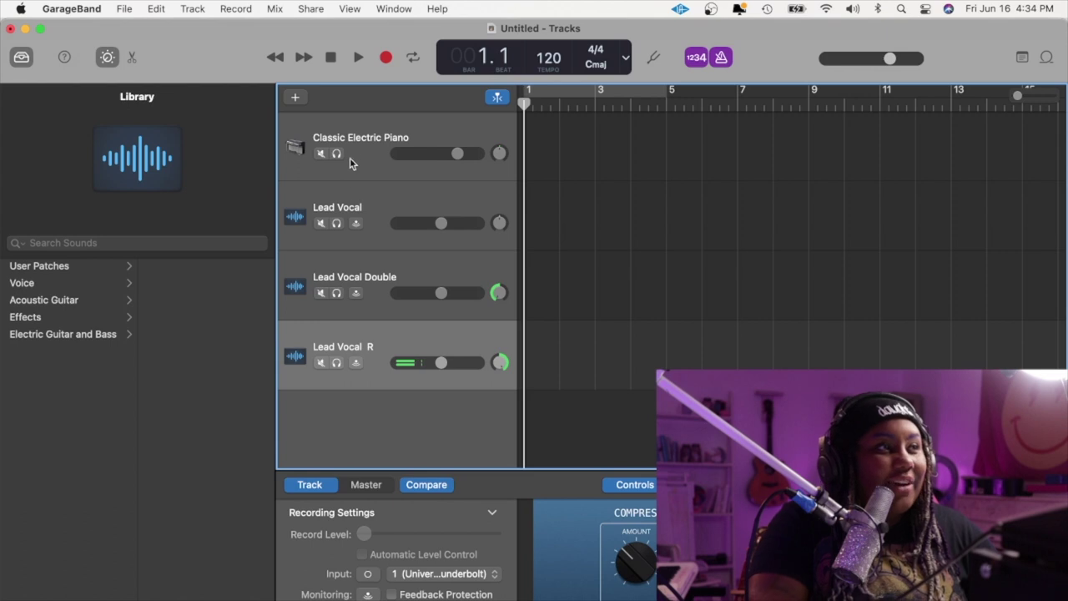
drag(367, 147, 367, 381)
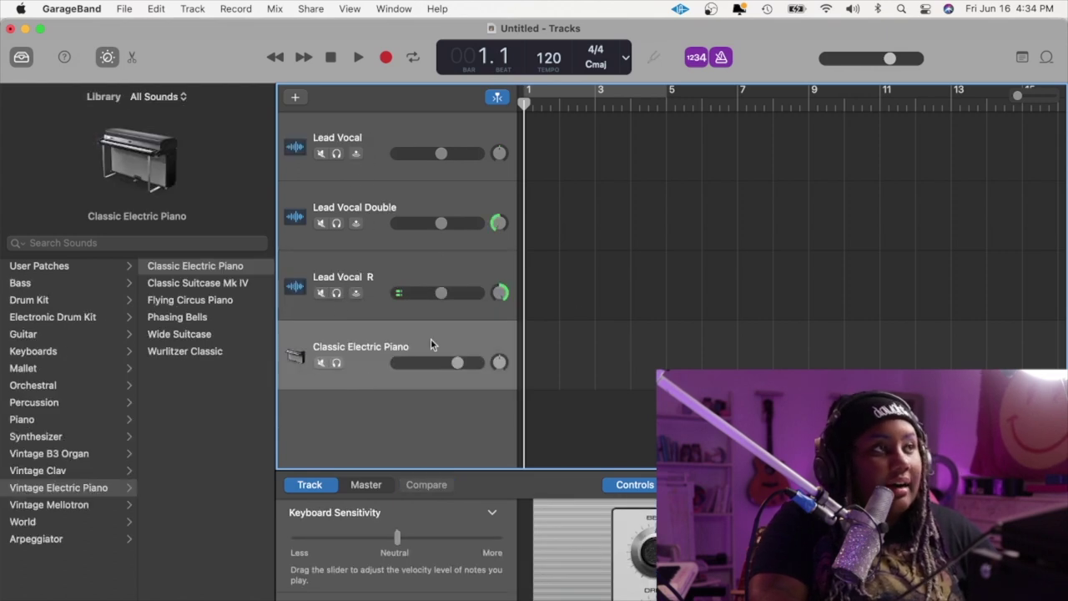
click(400, 142)
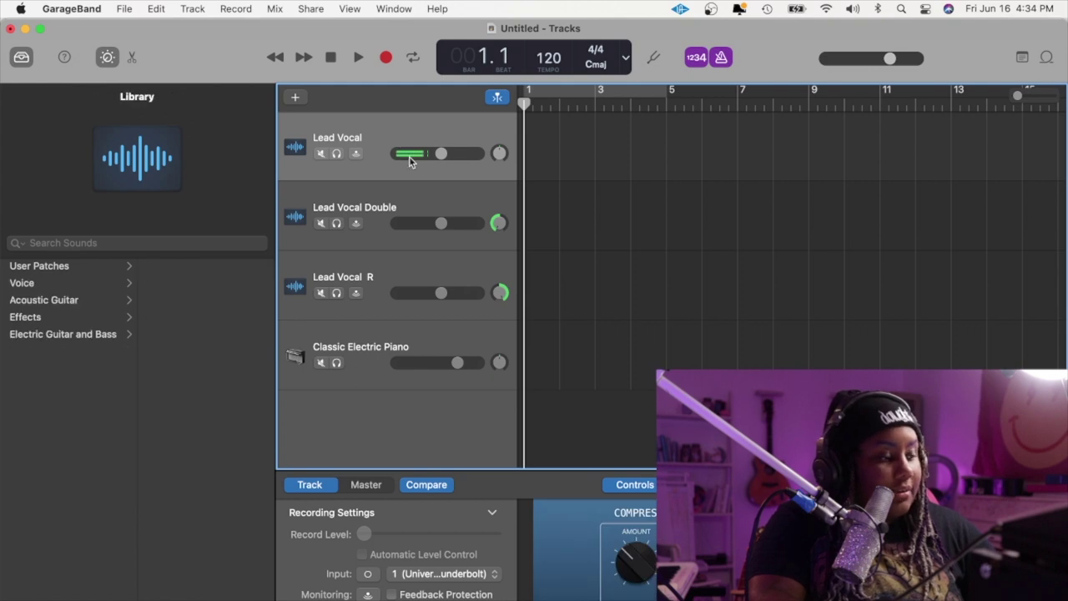
drag(409, 156, 387, 340)
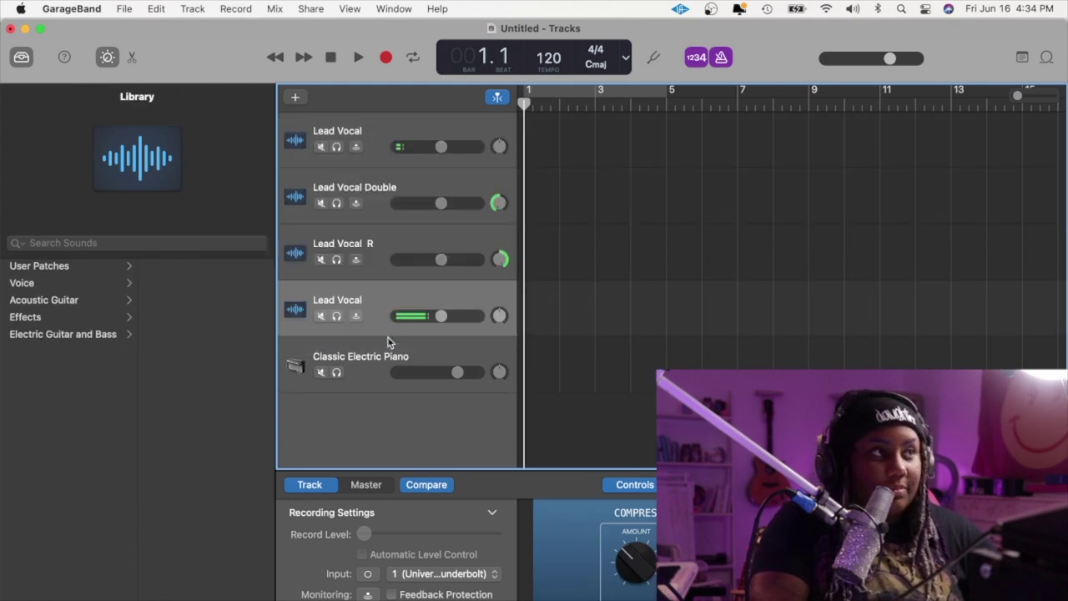
Name the fourth track 'BGV' and turn its volume down to -13 dB
double_click(350, 299)
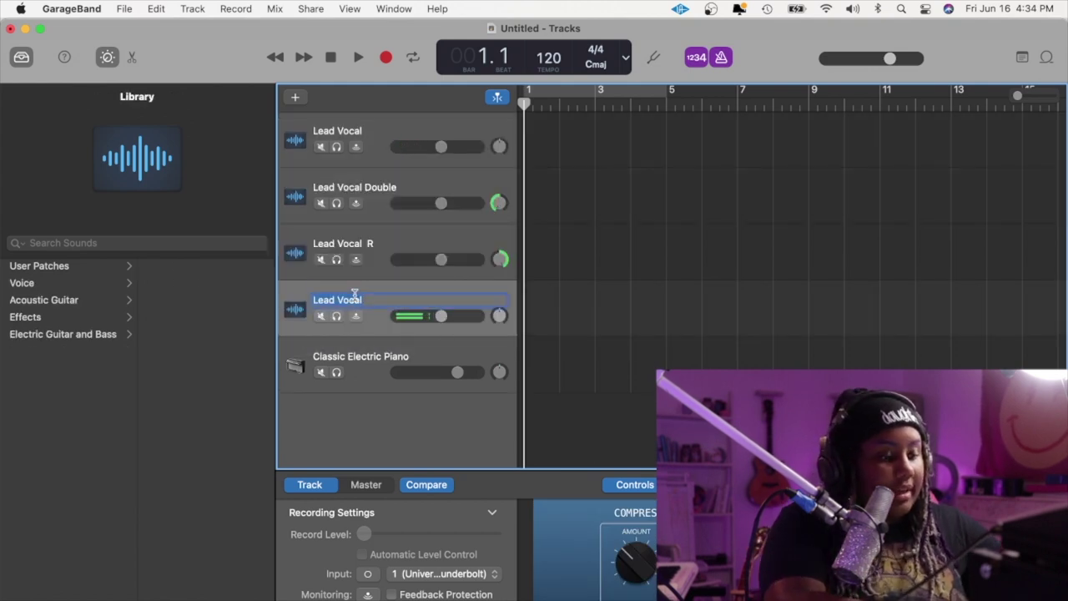
text(BGV)
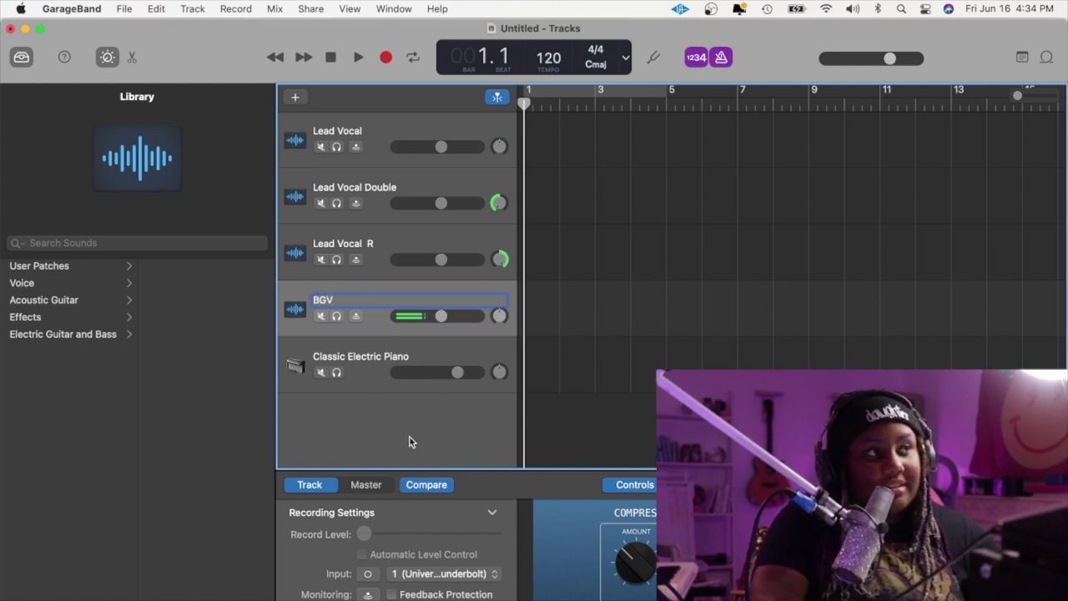
key(Return)
drag(441, 317, 418, 317)
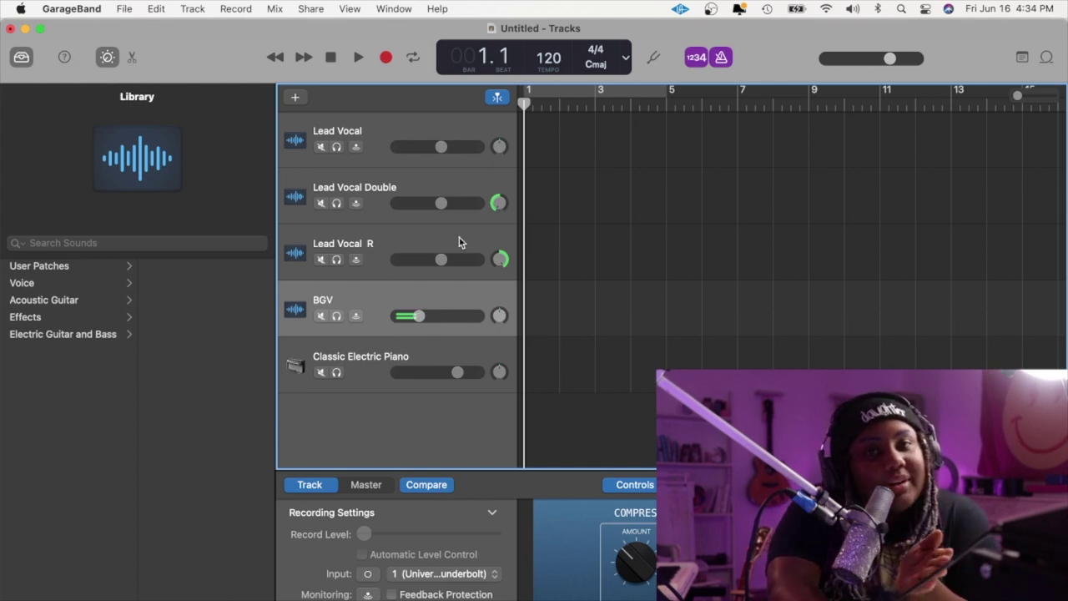
double_click(348, 128)
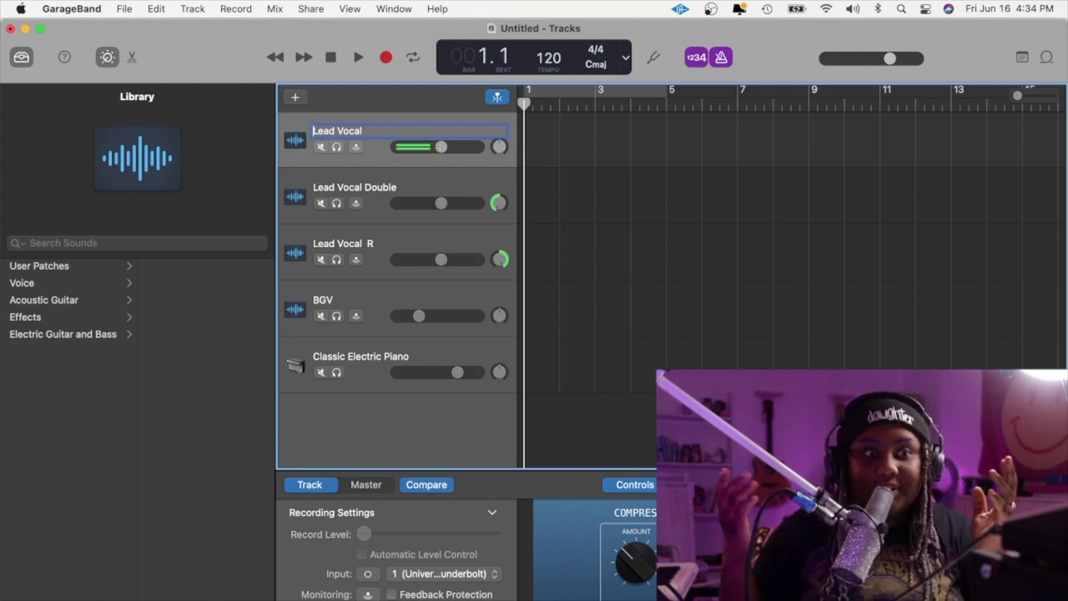
Prefix Lead Vocal, Lead Vocal Double, Lead Vocal R and BGV with 'VO - '
text(VO -)
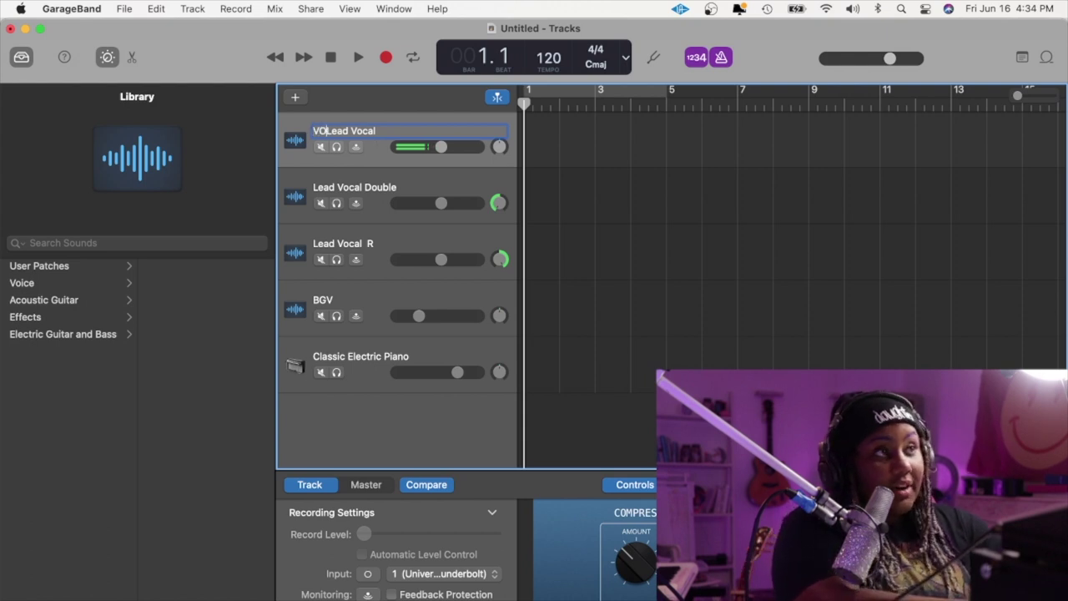
double_click(359, 186)
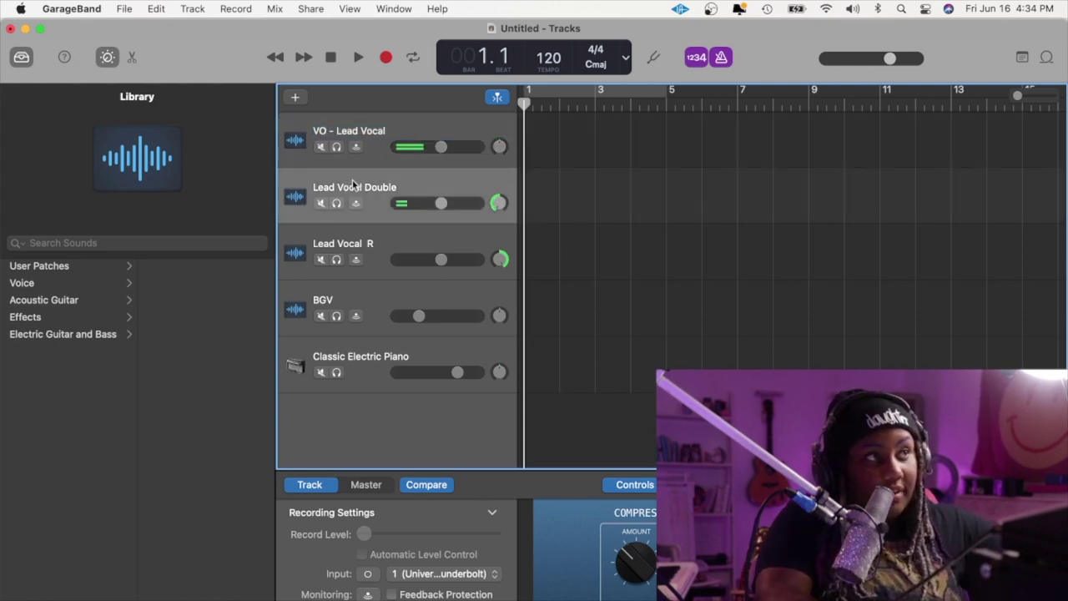
key(Left)
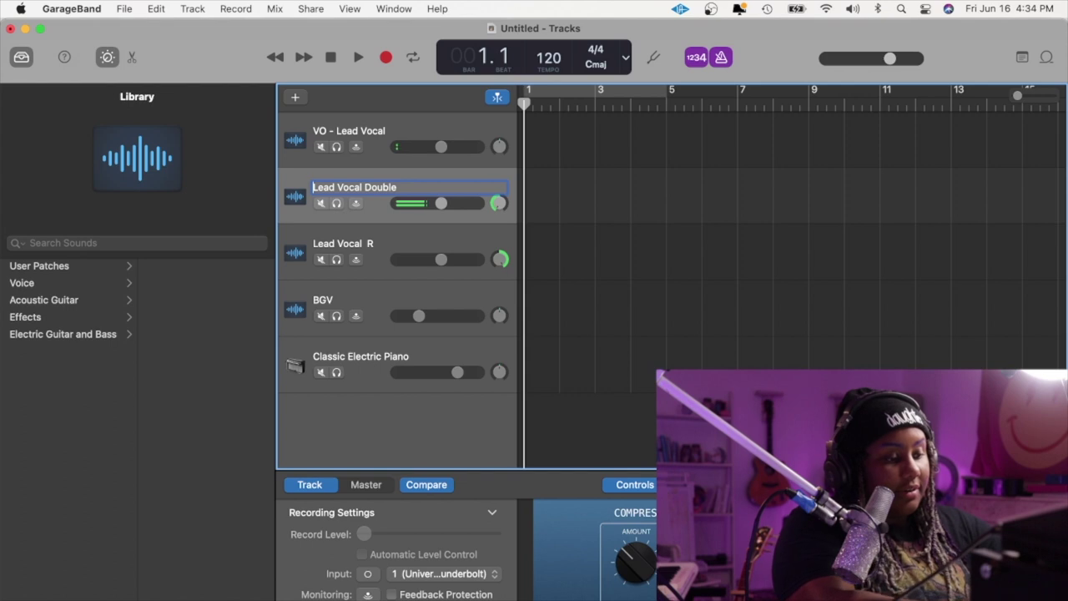
text(VO -)
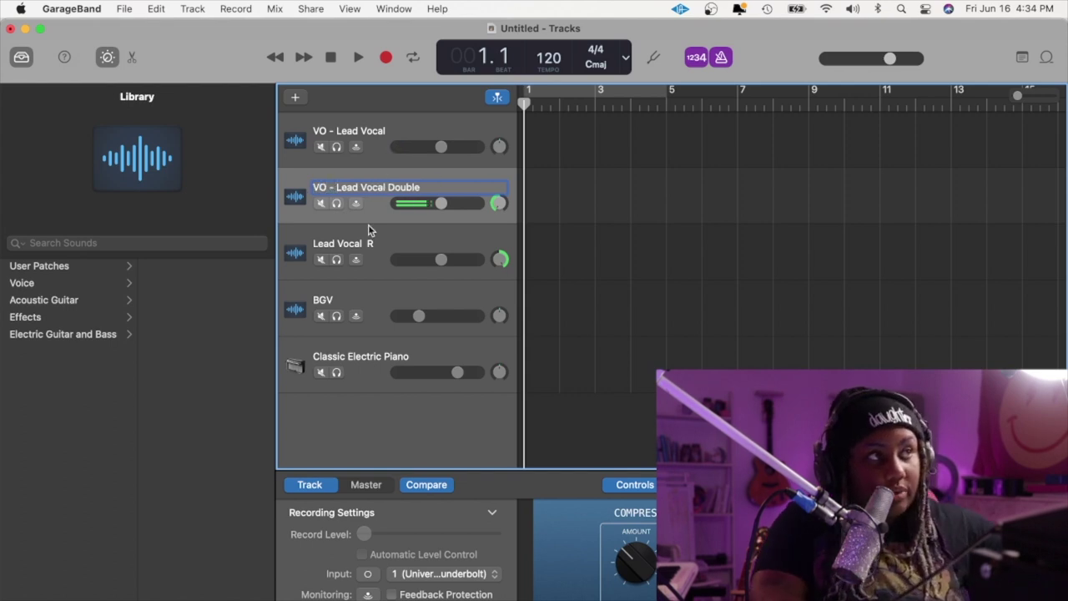
double_click(368, 243)
key(Left)
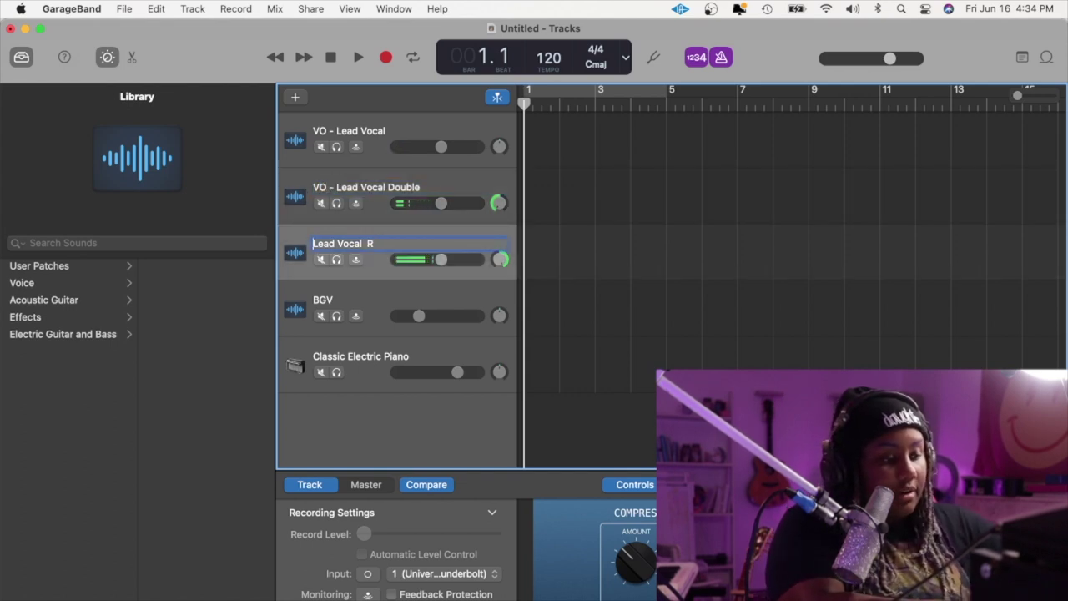
text(VO -)
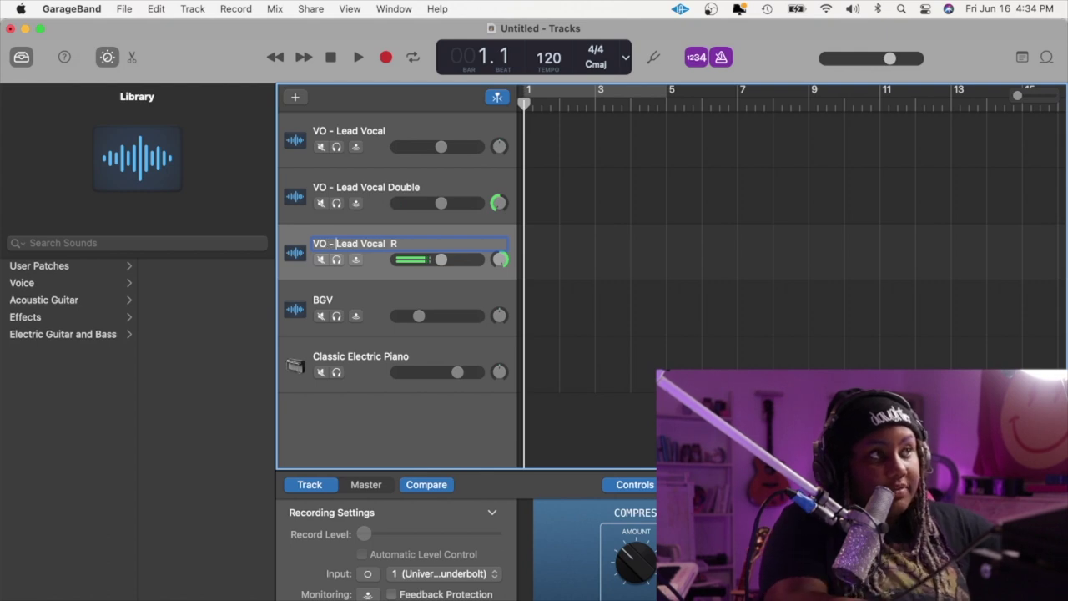
click(336, 294)
double_click(322, 302)
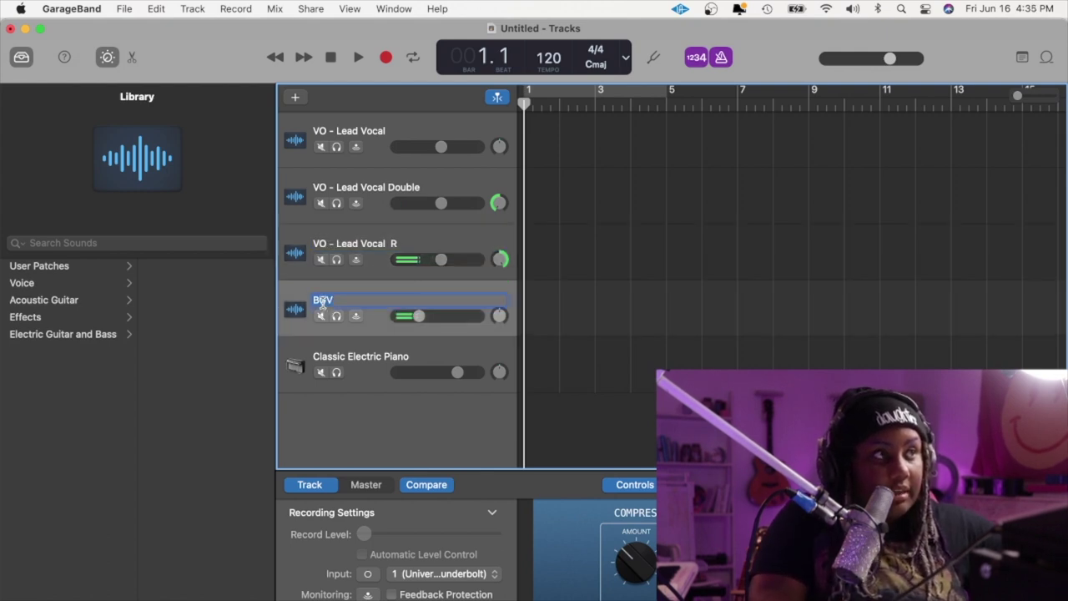
key(Left)
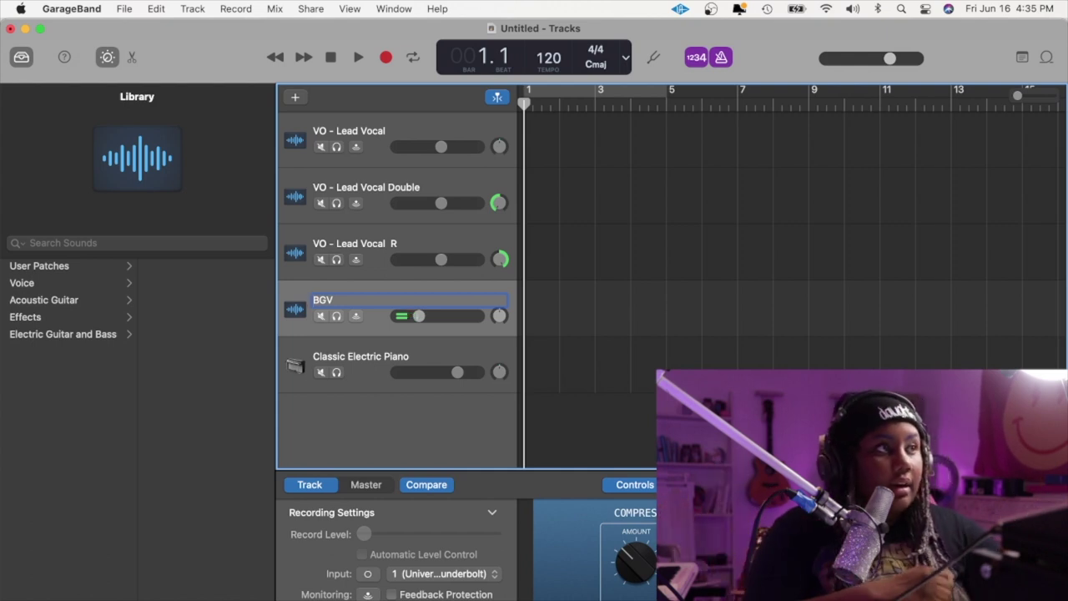
text(VO -)
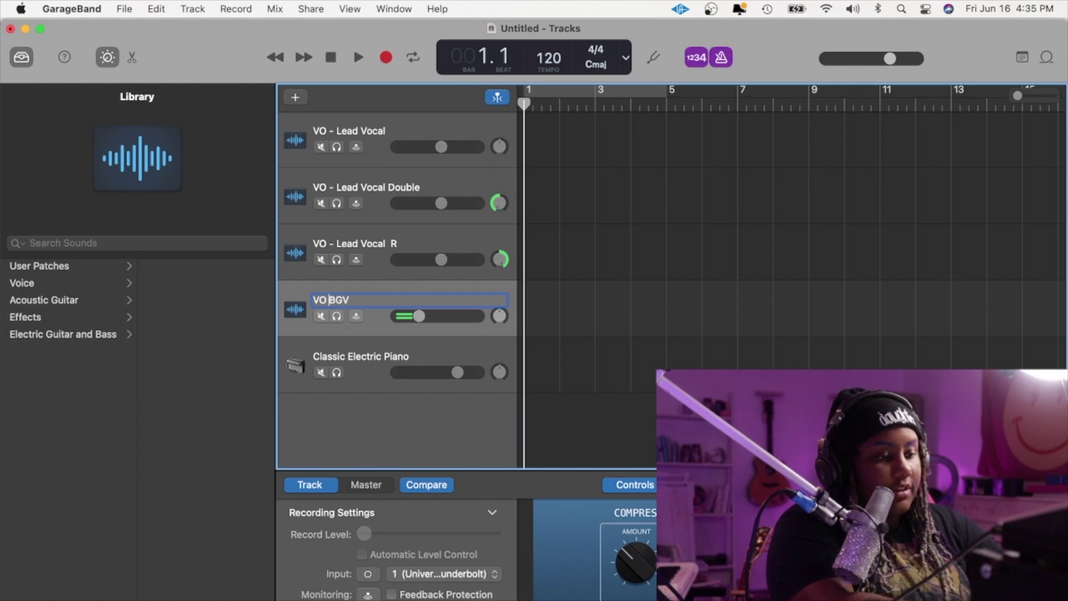
click(344, 354)
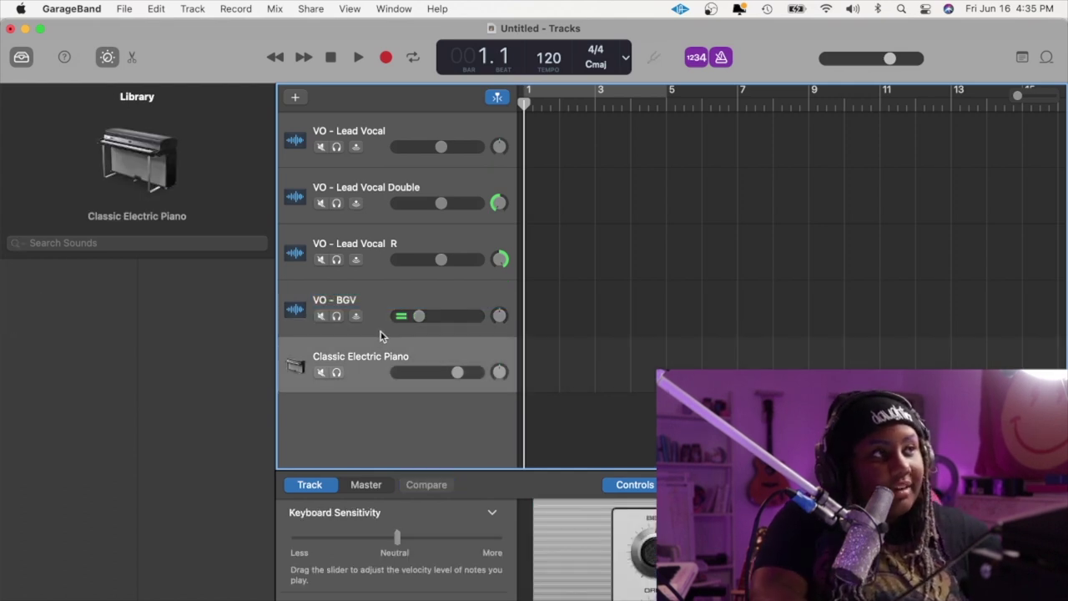
Lower VO - Lead Vocal Double's volume and VO - Lead Vocal R's to -11.2 dB
click(421, 235)
click(450, 176)
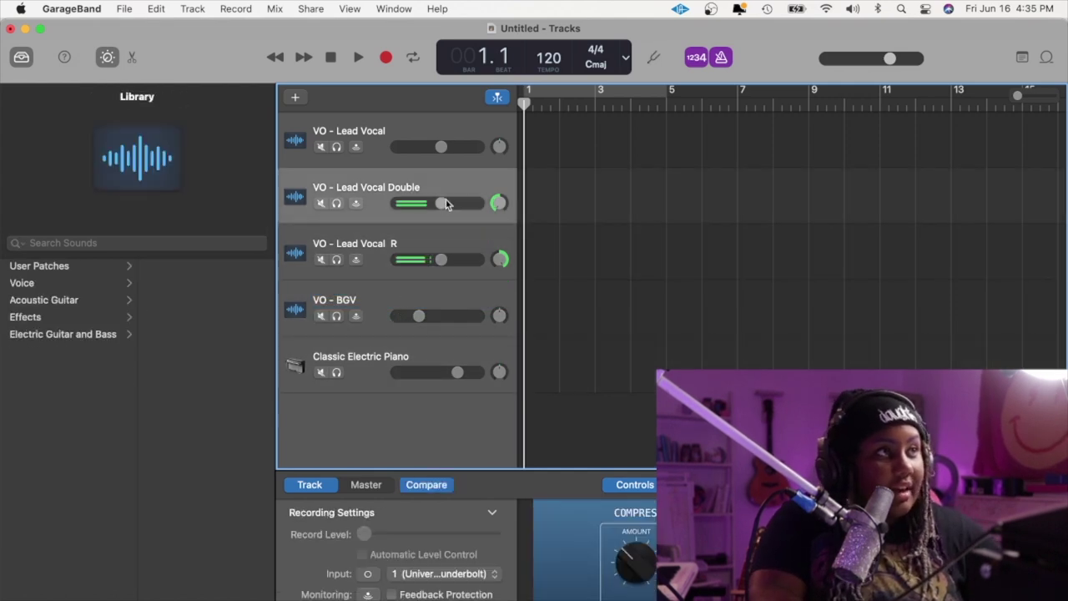
mouse_move(441, 203)
mouse_down()
mouse_move(406, 203)
mouse_move(426, 203)
mouse_up()
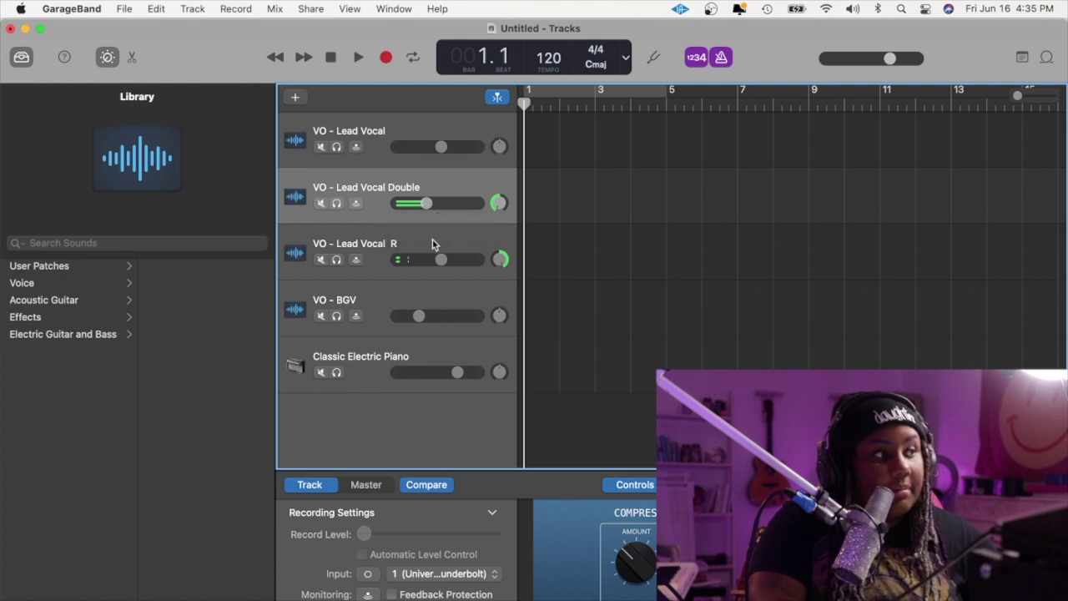
drag(440, 259, 425, 260)
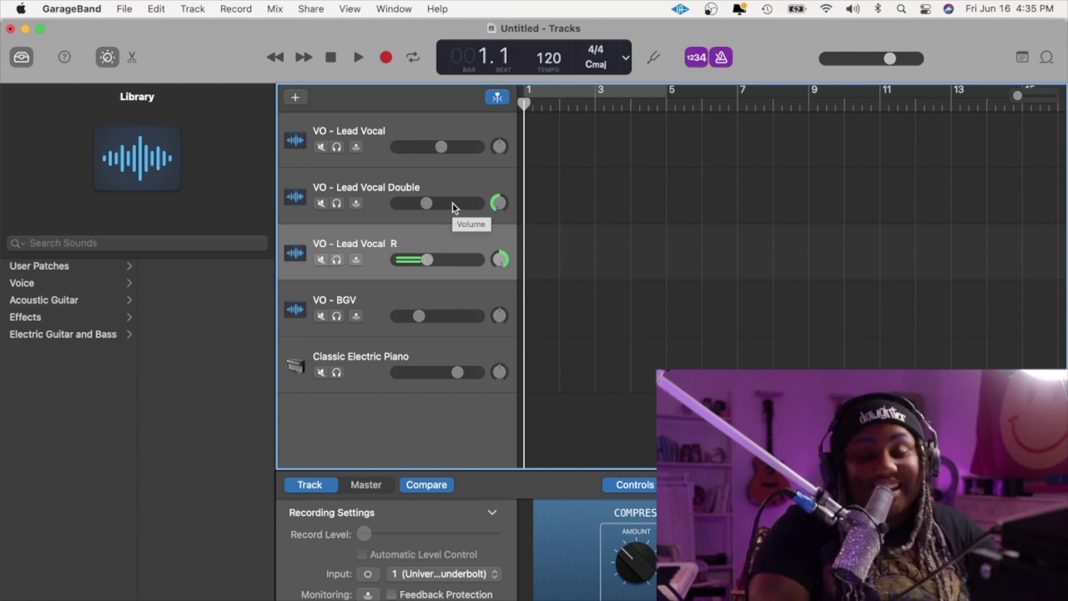
click(367, 140)
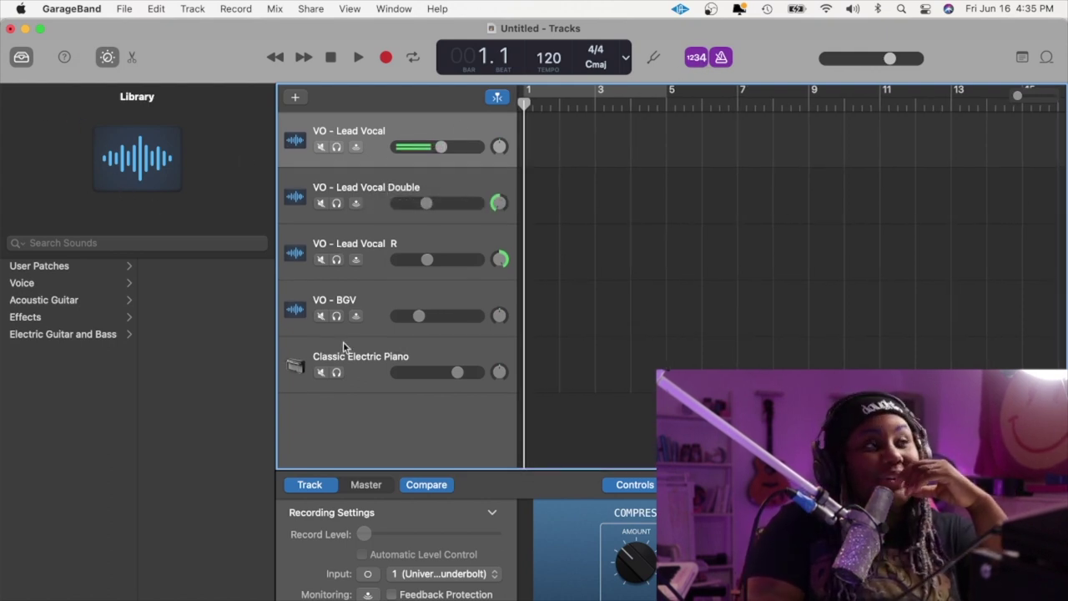
double_click(364, 359)
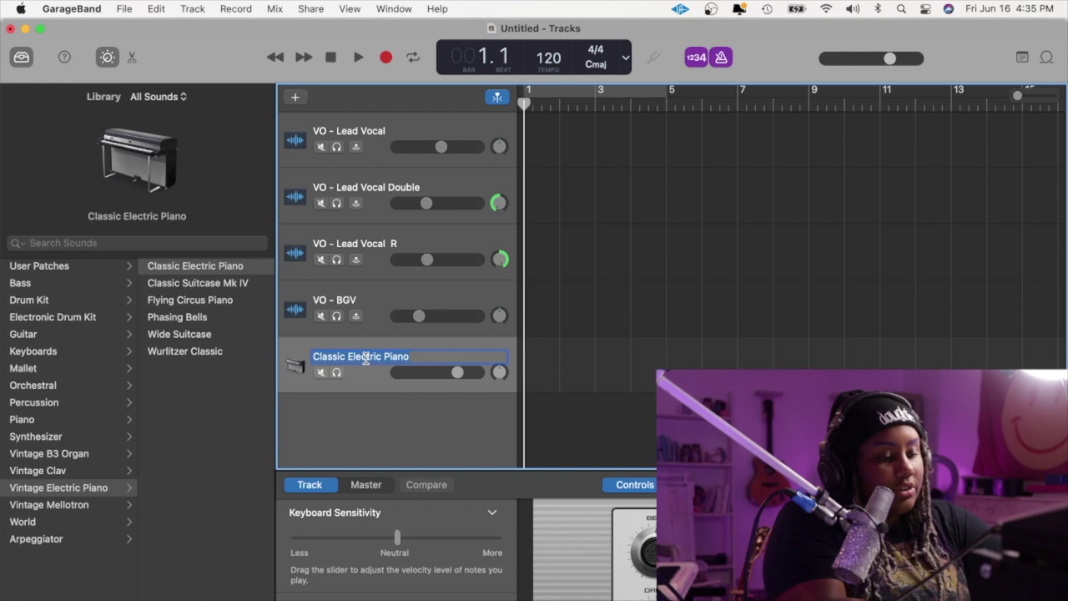
text(KY)
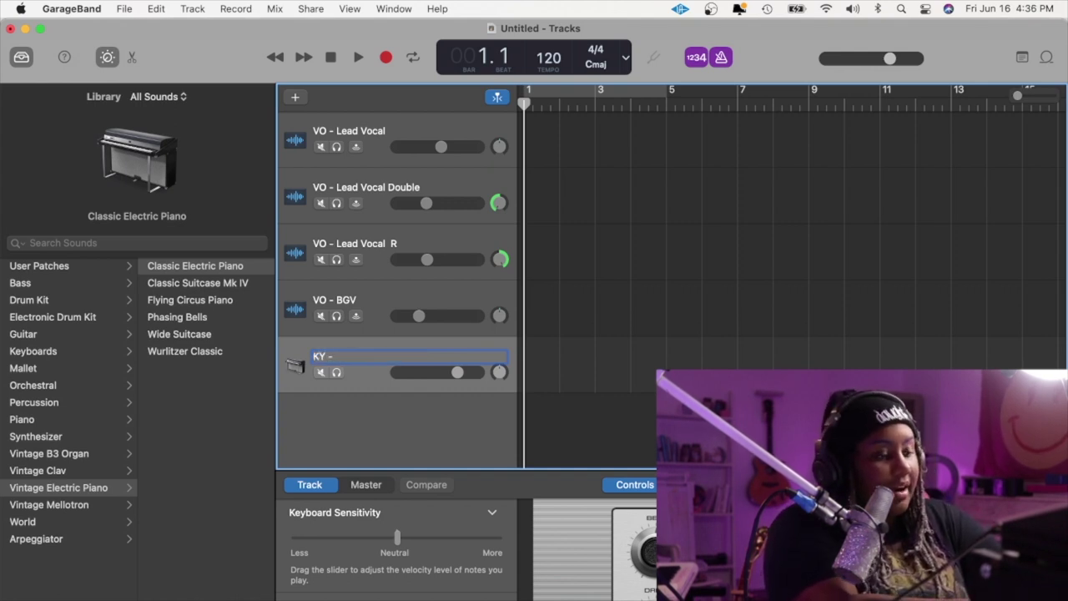
text( - piano)
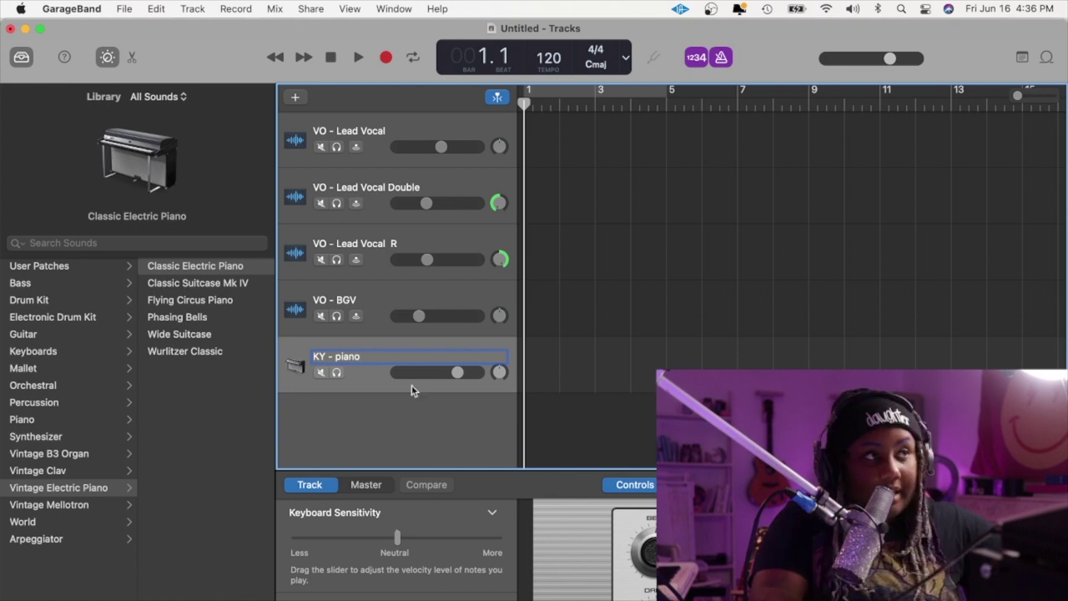
key(Return)
drag(457, 378, 426, 377)
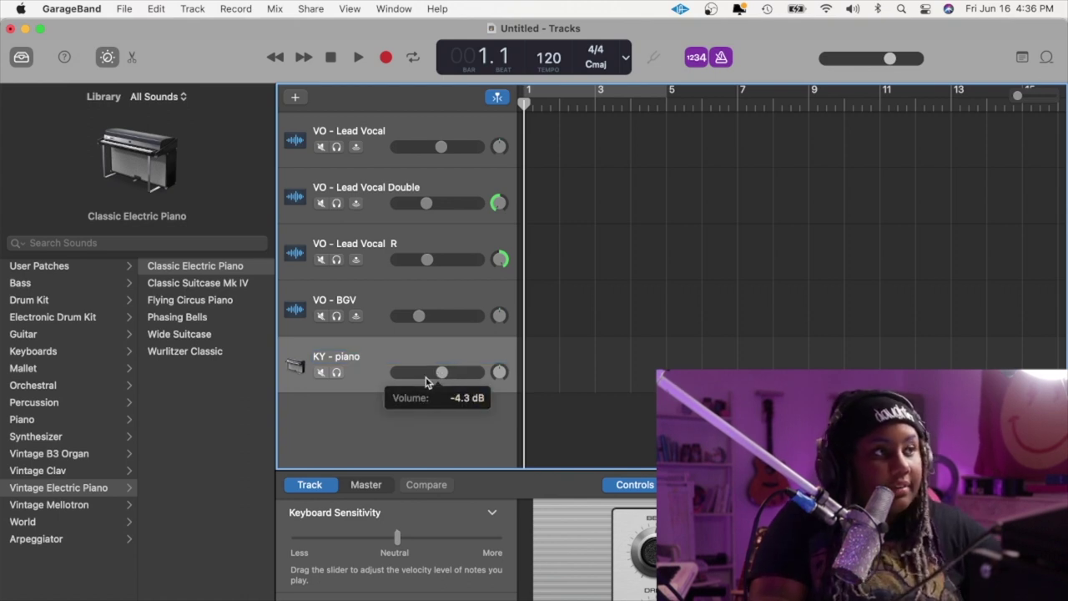
key(super+d)
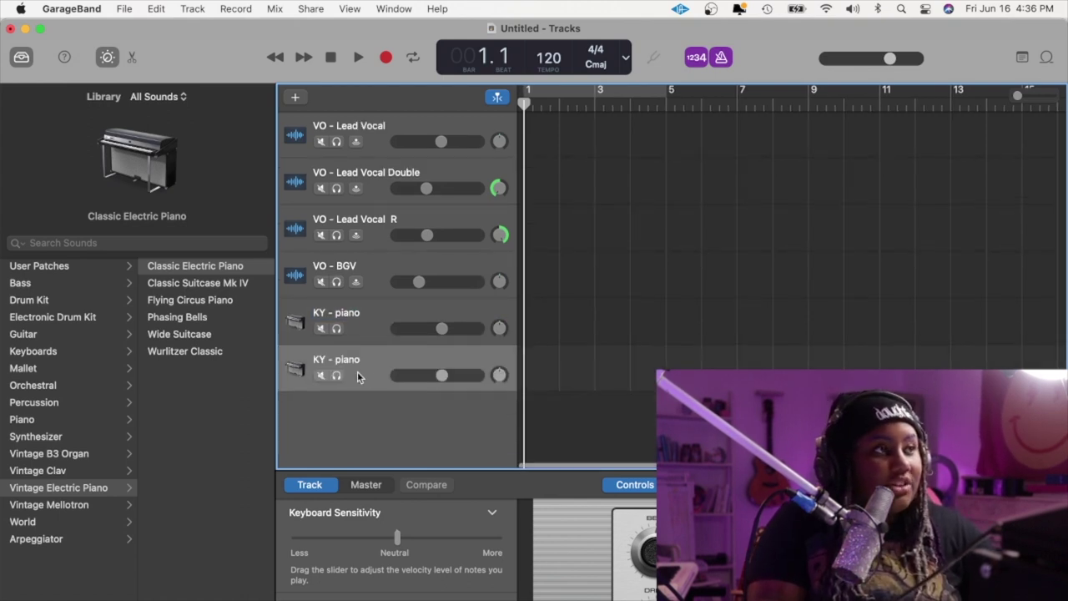
click(370, 328)
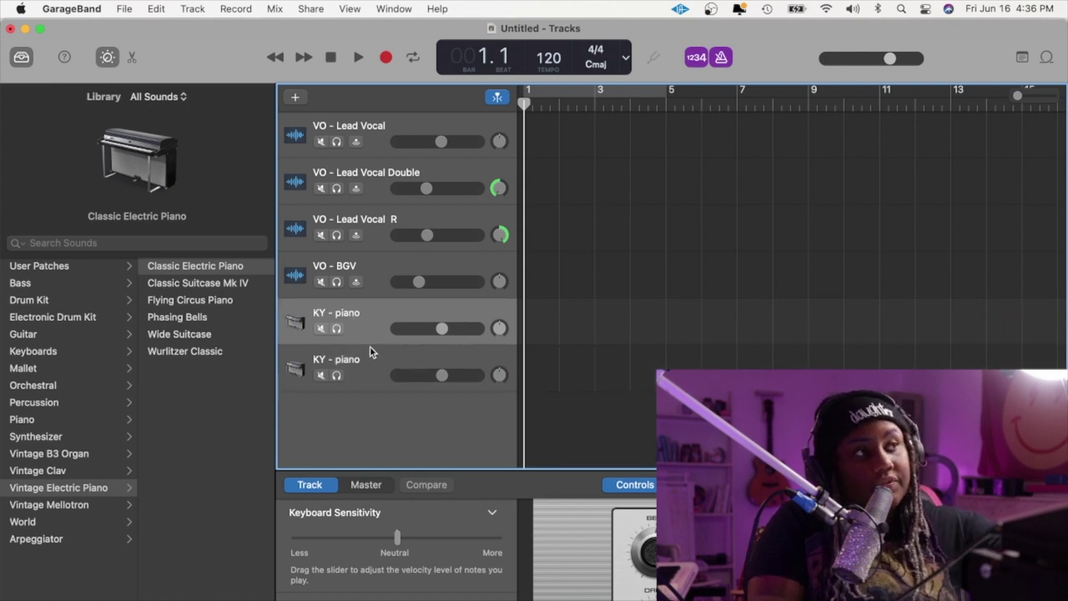
click(368, 359)
click(369, 317)
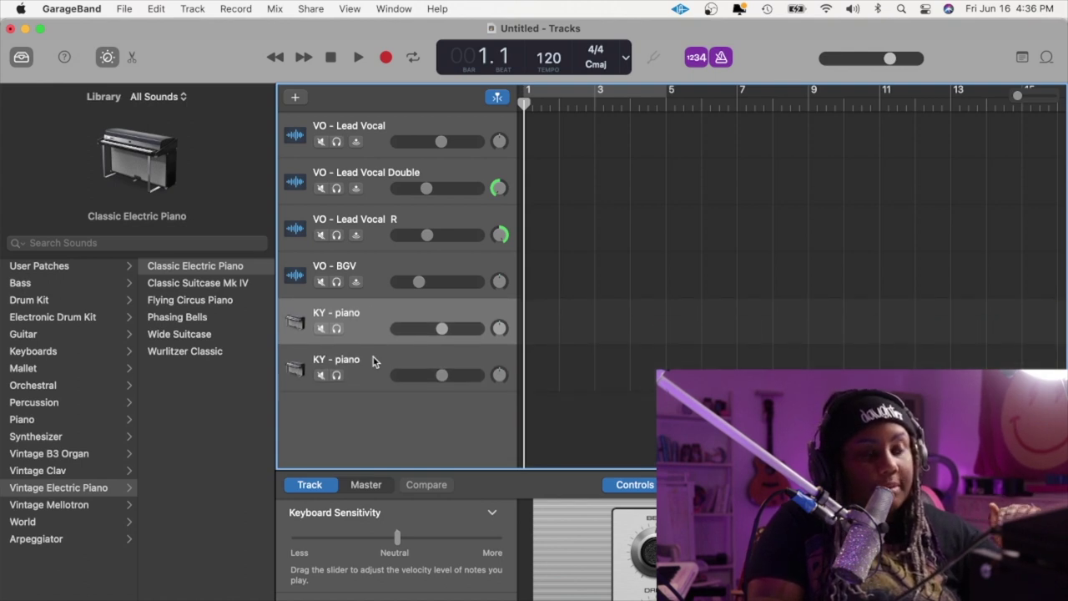
click(373, 359)
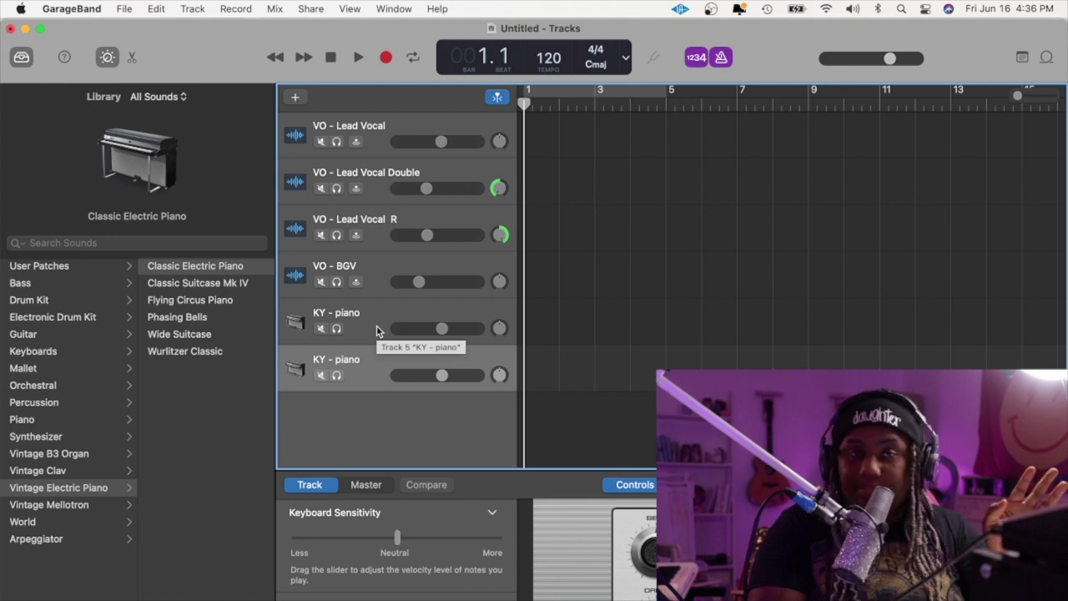
double_click(347, 359)
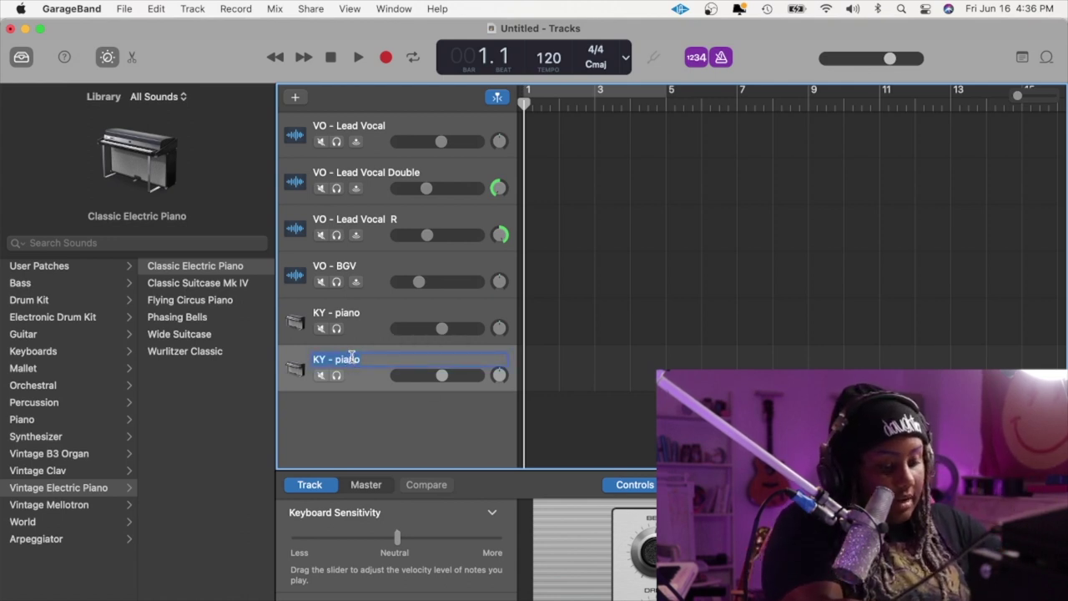
Name the second piano track 'BA - bass', duplicate it, and name the copy 'DR - drums'
text(B)
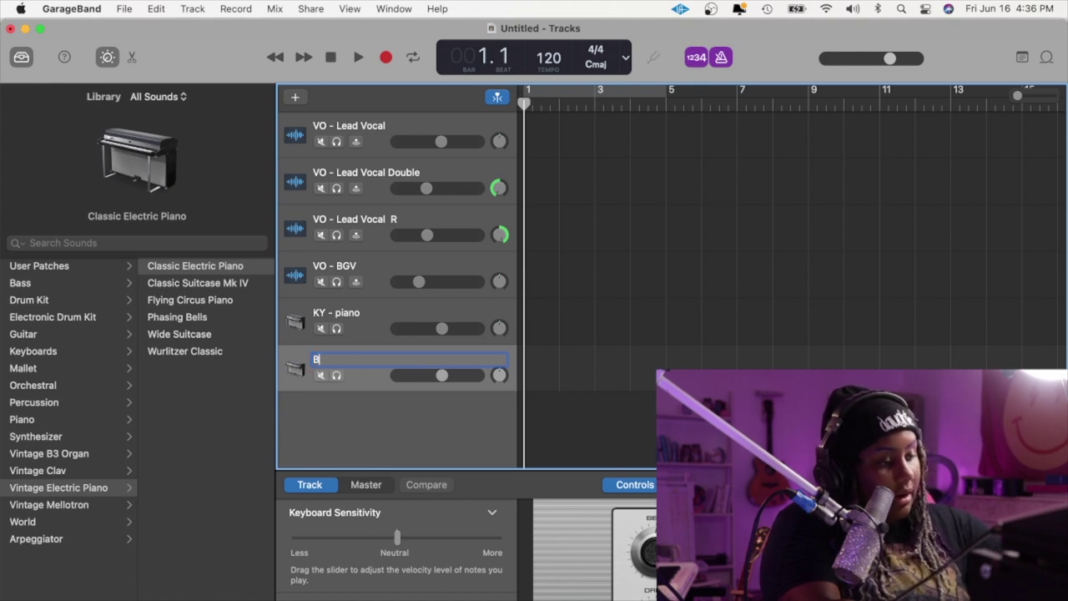
text(A - bass)
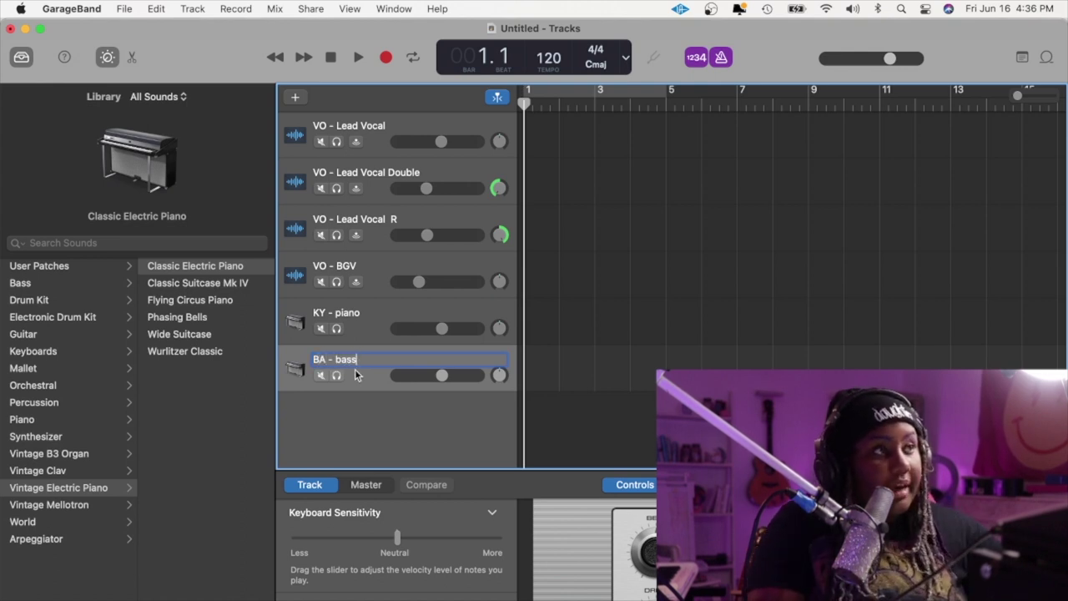
key(Return)
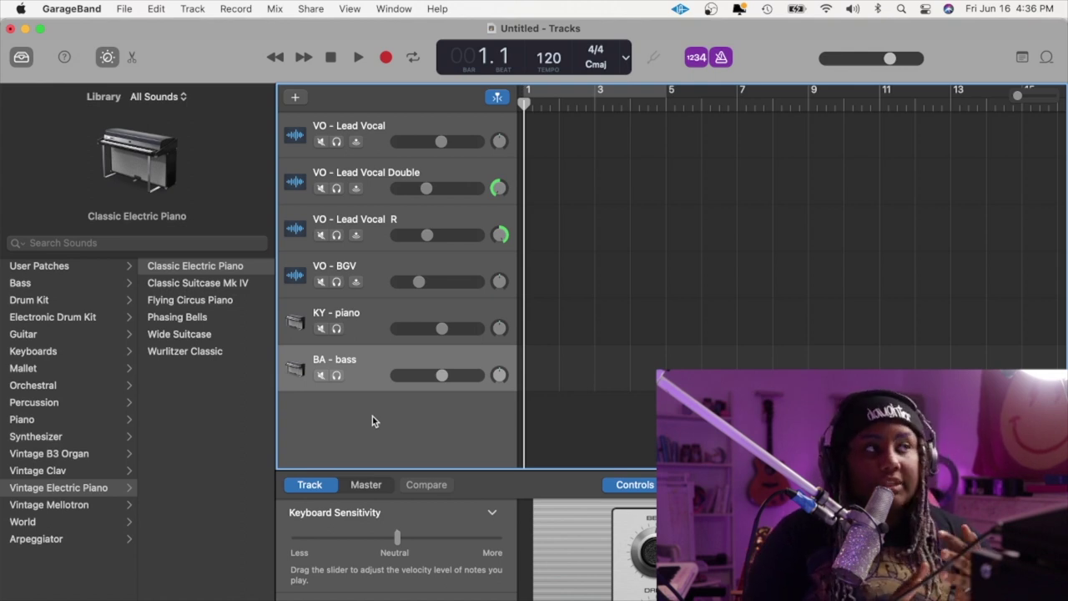
key(super+d)
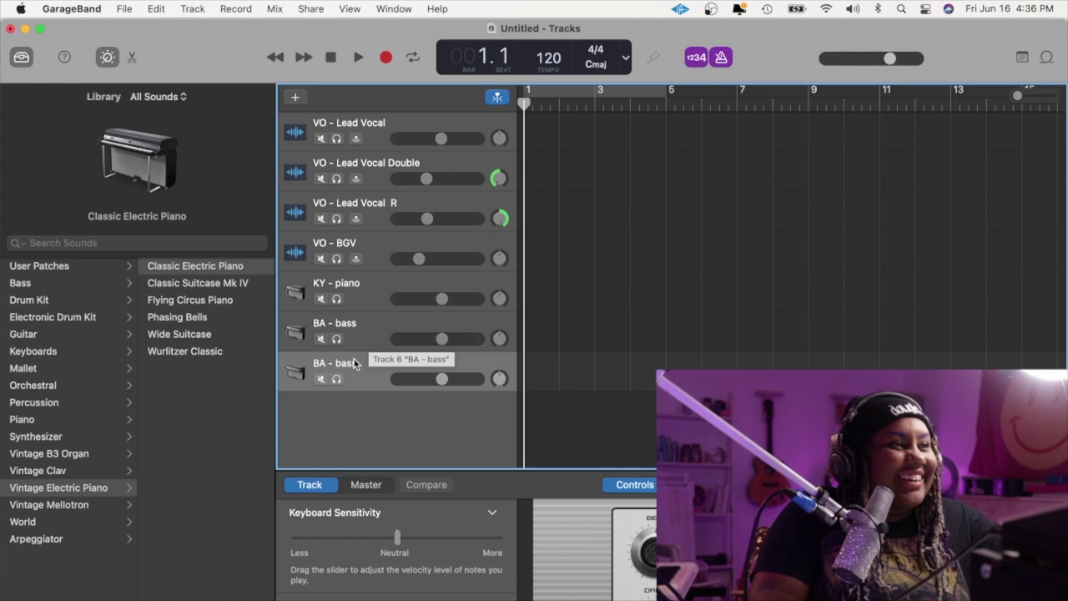
double_click(348, 363)
text(DR)
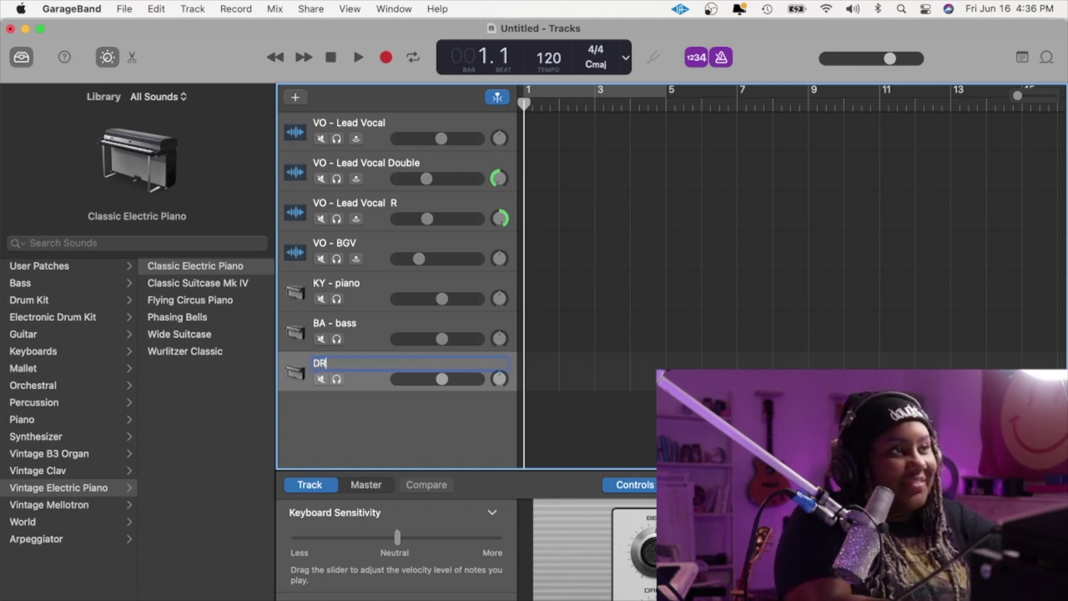
text( - drums)
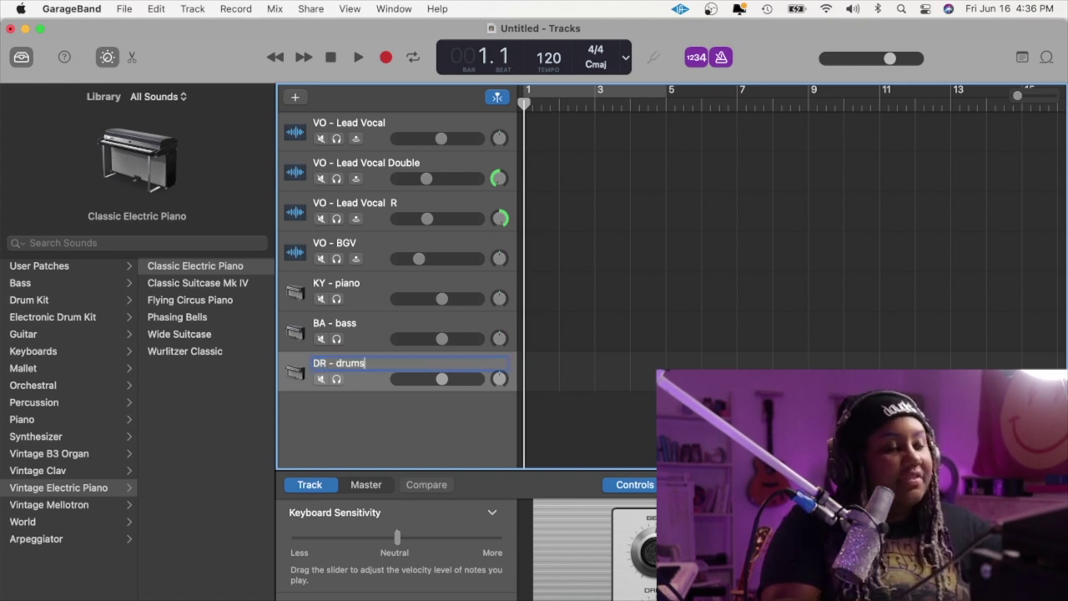
key(Return)
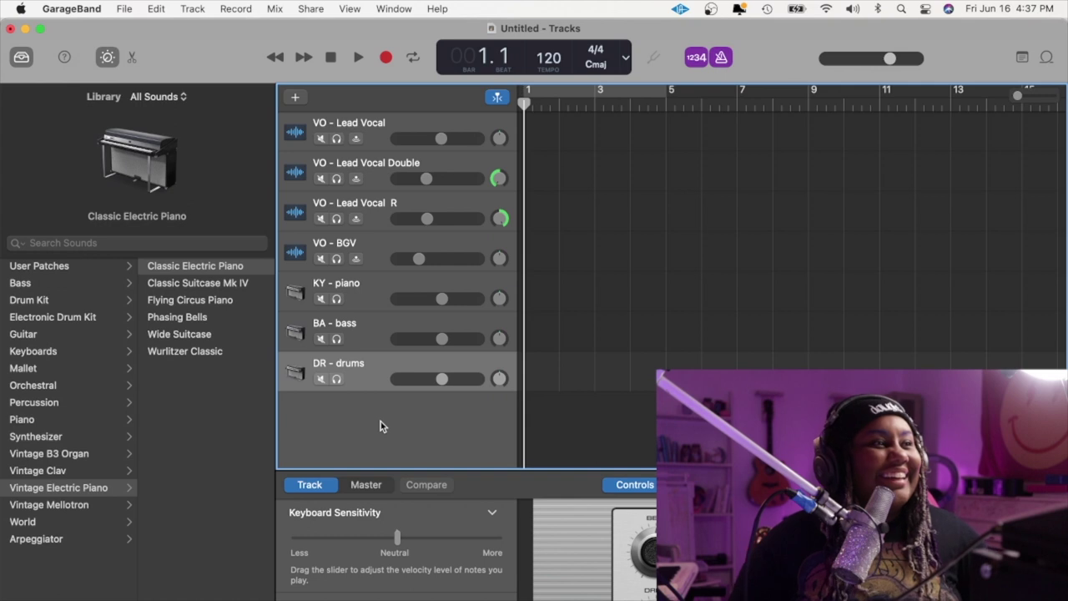
Duplicate KY - piano and rename the upper copy 'GT - guitar'
click(367, 302)
key(super+d)
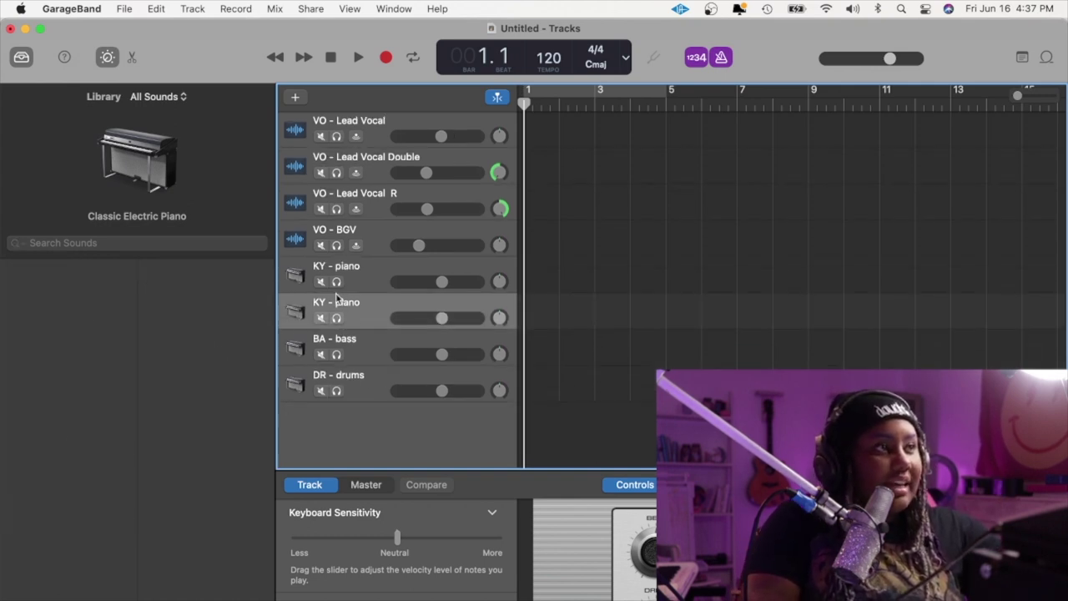
double_click(339, 266)
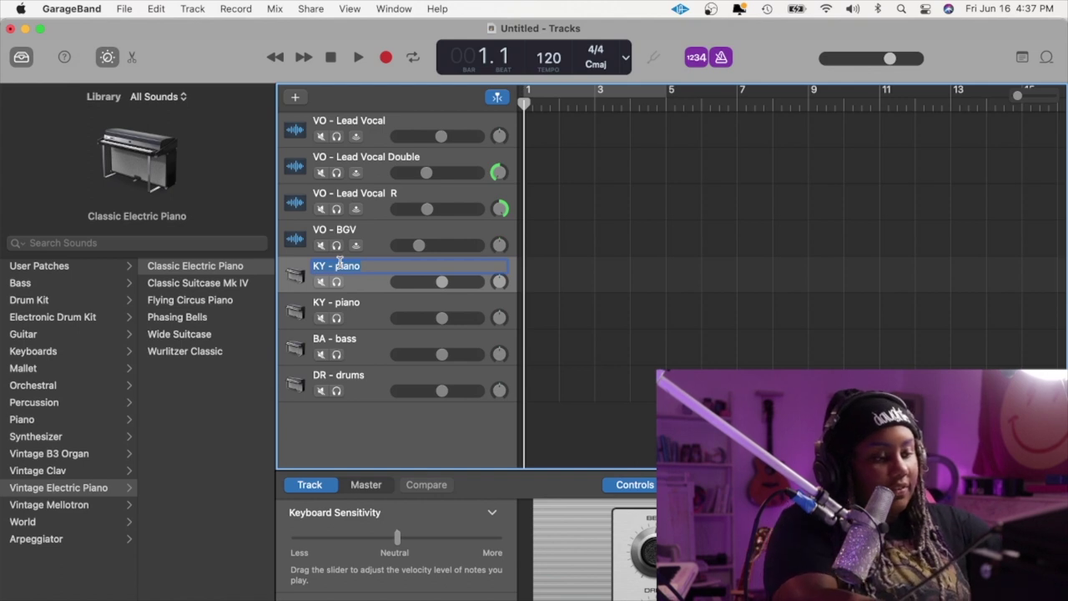
text(GT - guitar)
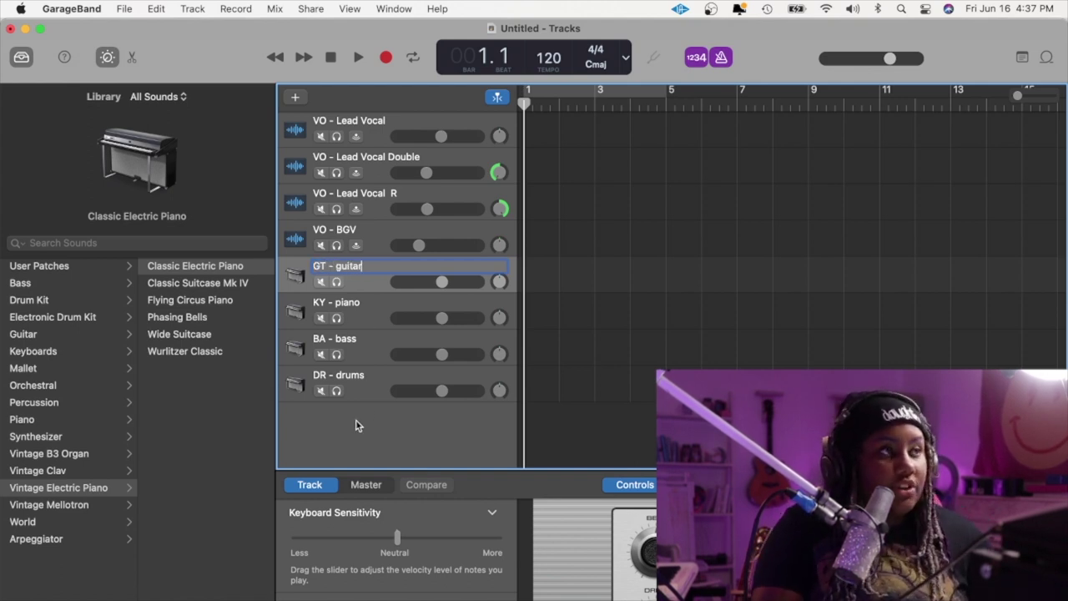
key(Return)
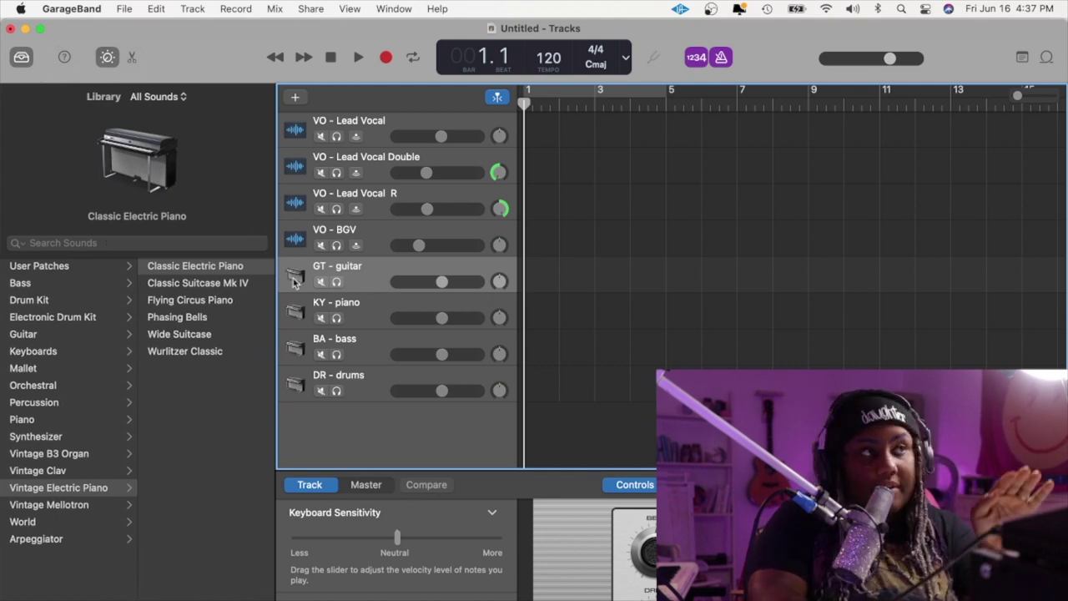
Load the Guitar library's Acoustic Guitar sound onto the GT - guitar track
click(357, 316)
click(361, 280)
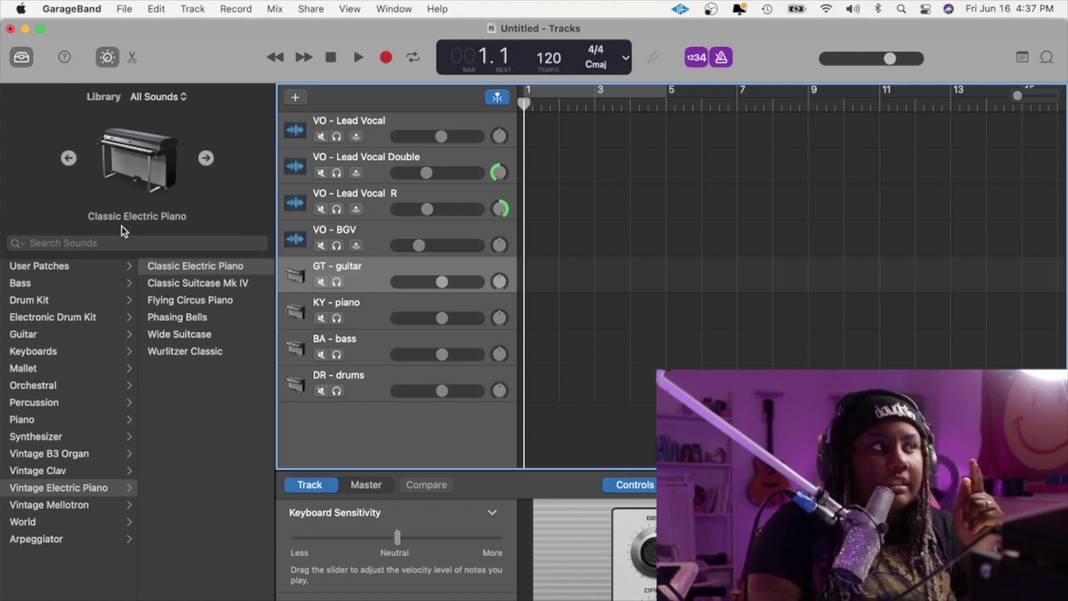
click(42, 337)
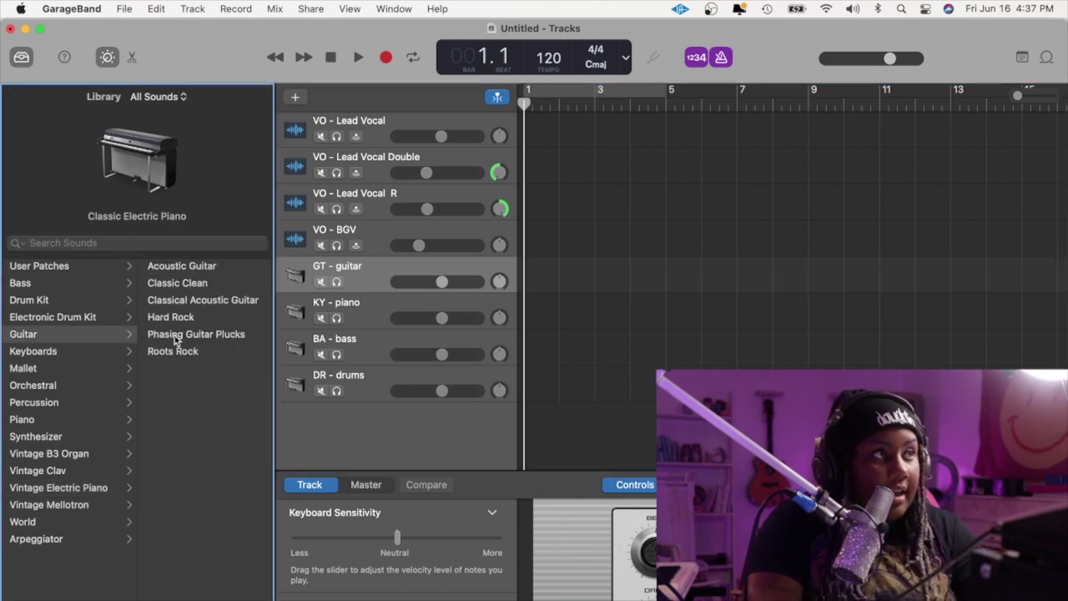
click(218, 269)
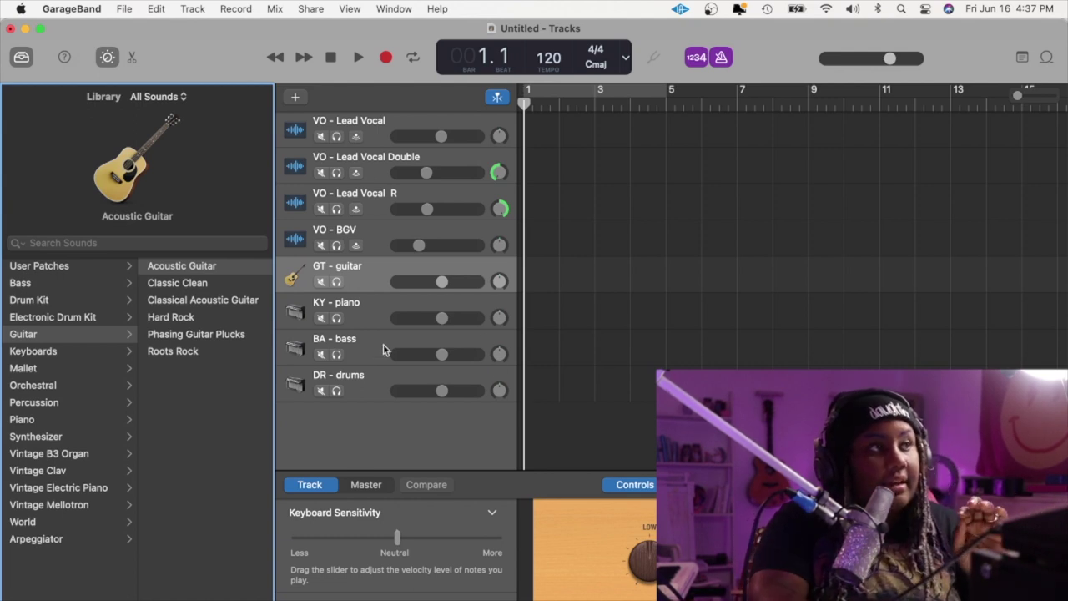
click(379, 311)
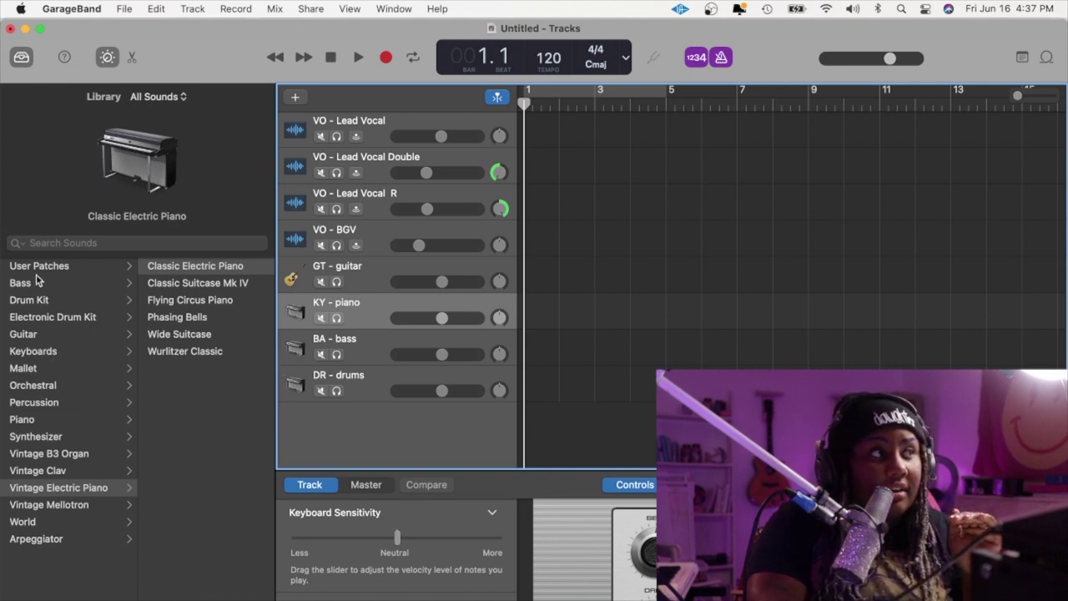
Load the Piano library's Steinway Grand Piano sound onto KY - piano
click(40, 420)
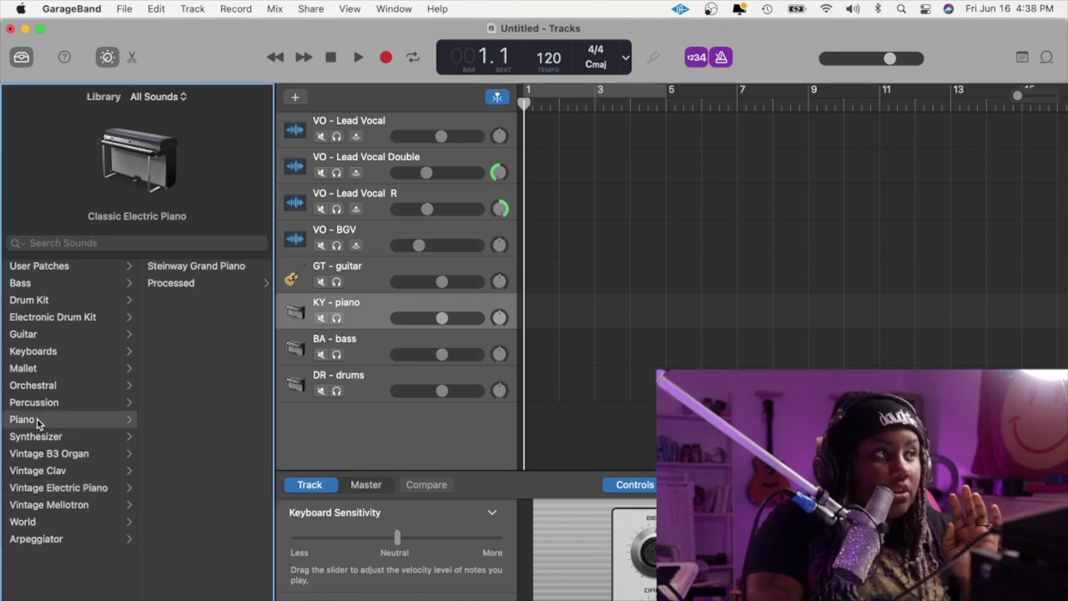
click(234, 266)
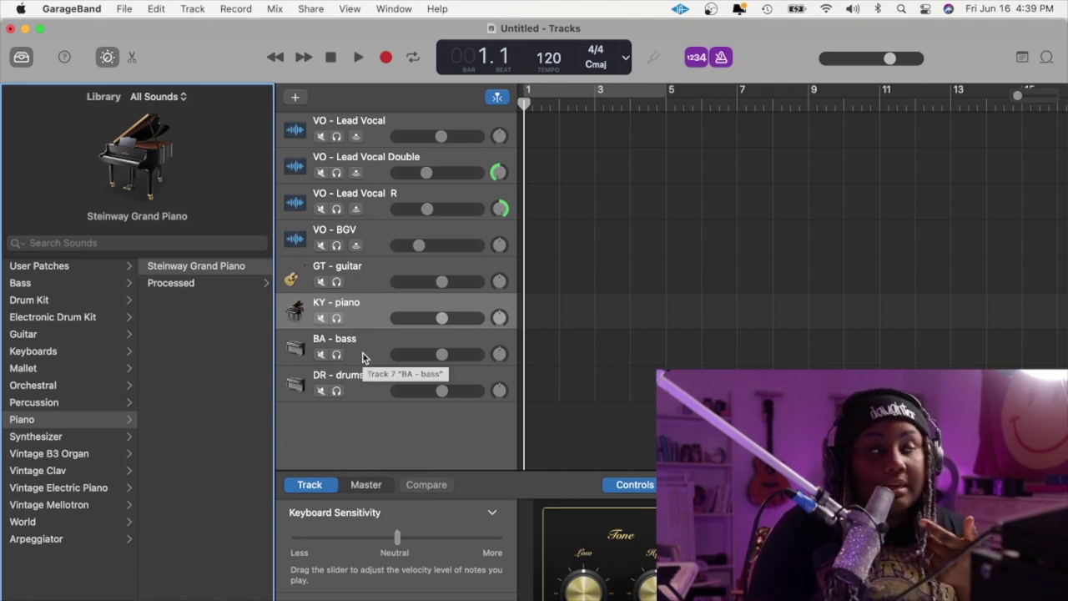
click(362, 357)
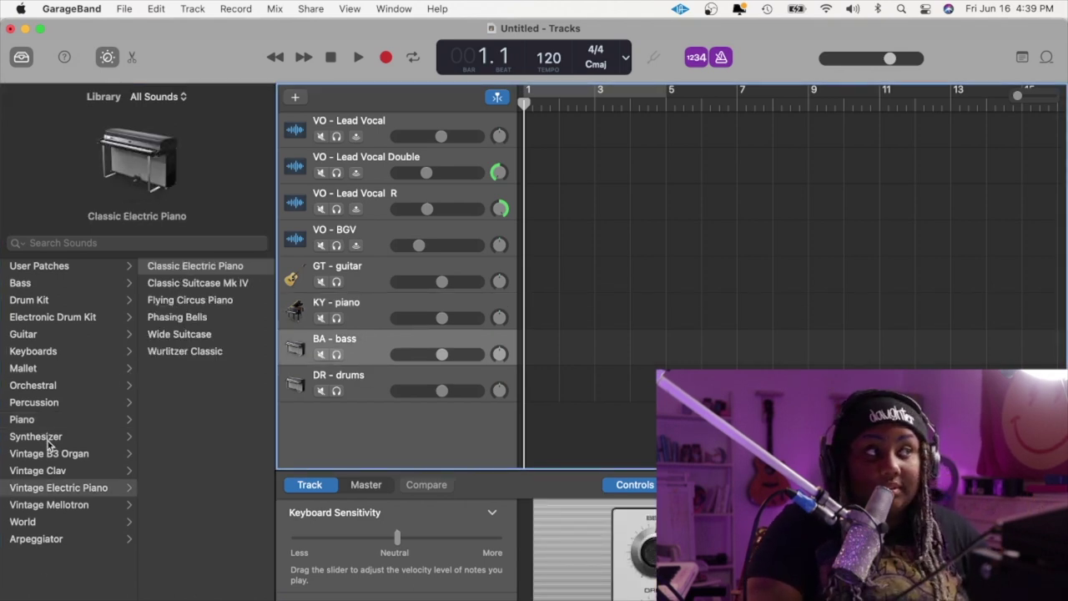
Load Muted Bass onto BA - bass and the Blue Ridge kit onto DR - drums, then hide the library
click(75, 286)
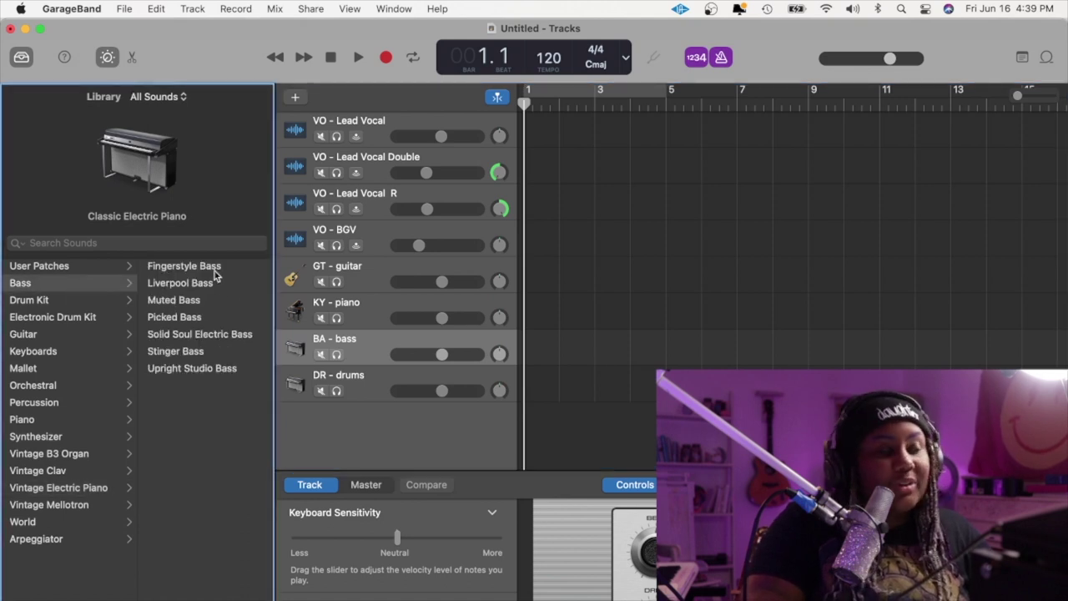
click(196, 300)
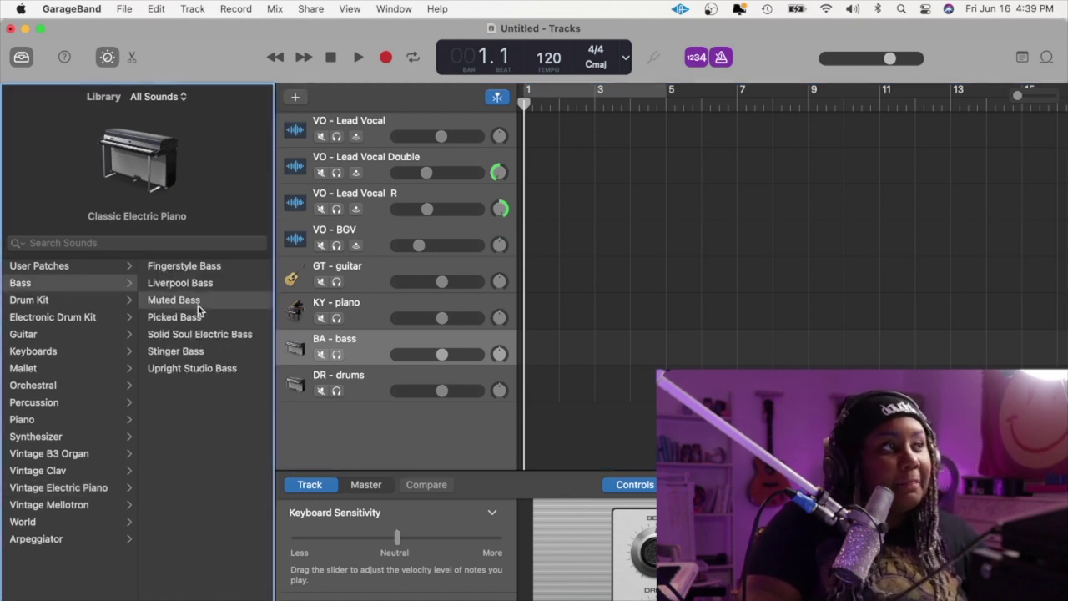
click(363, 392)
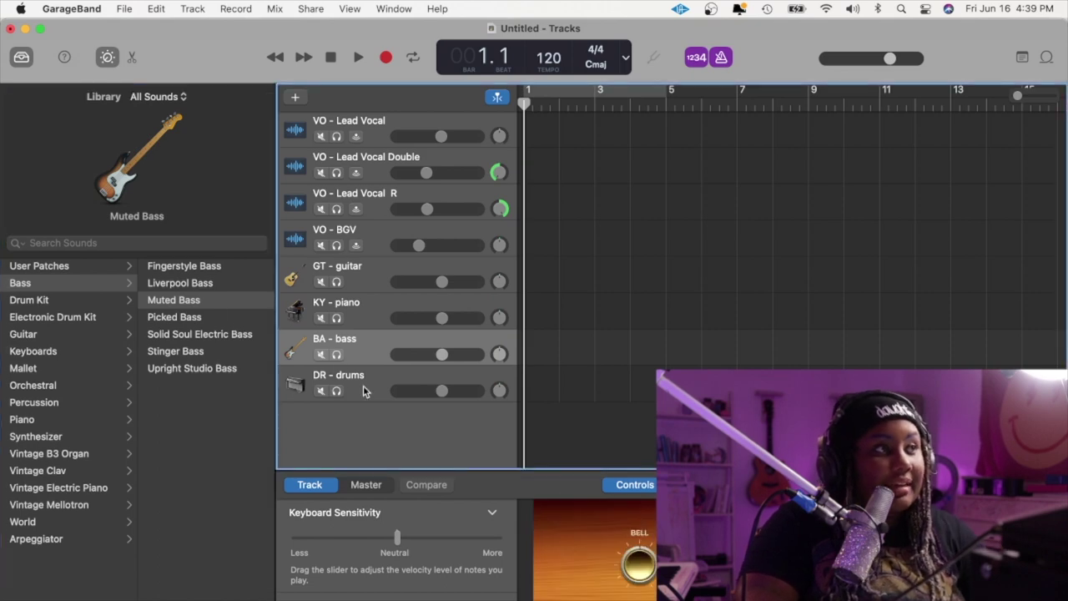
click(363, 392)
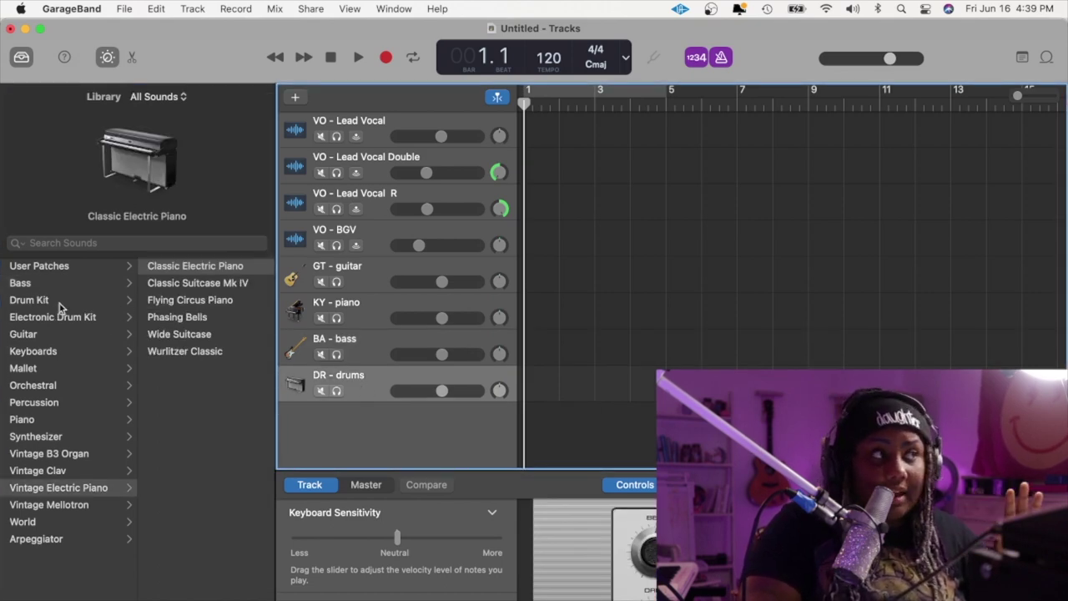
click(55, 307)
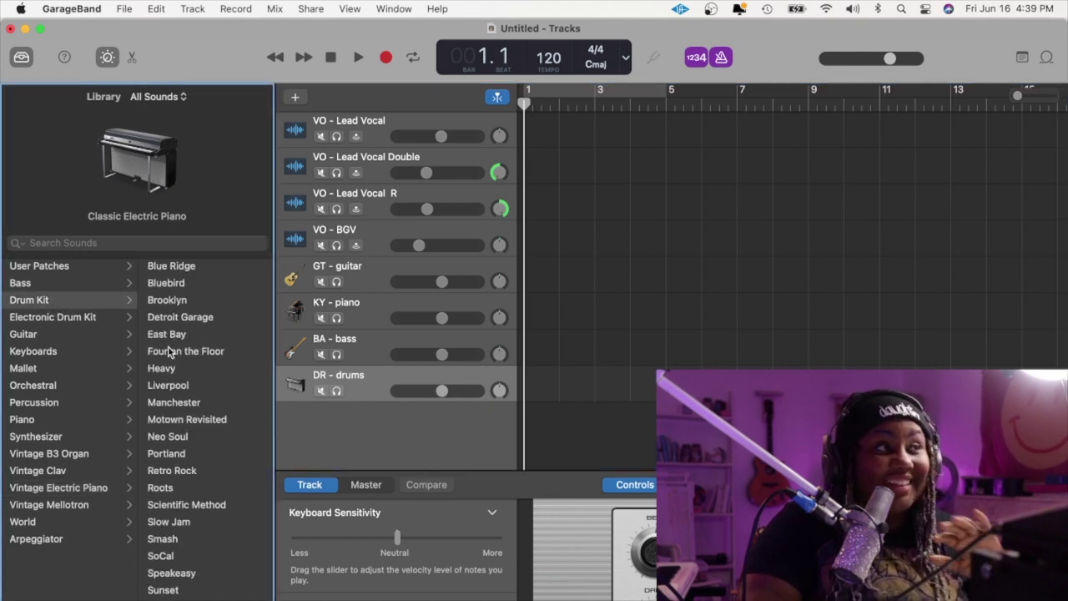
click(180, 269)
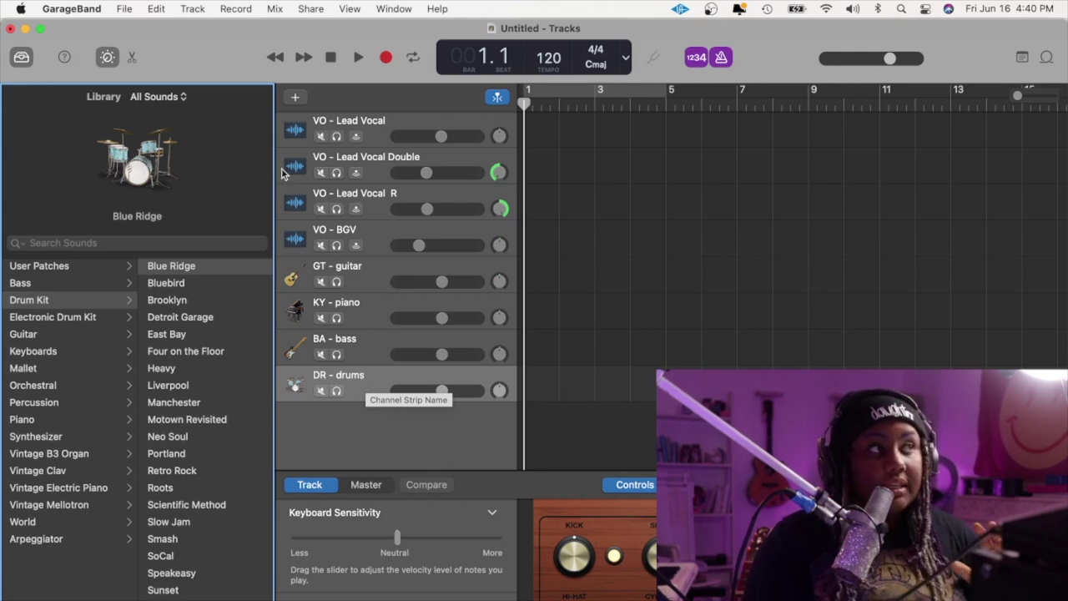
click(22, 58)
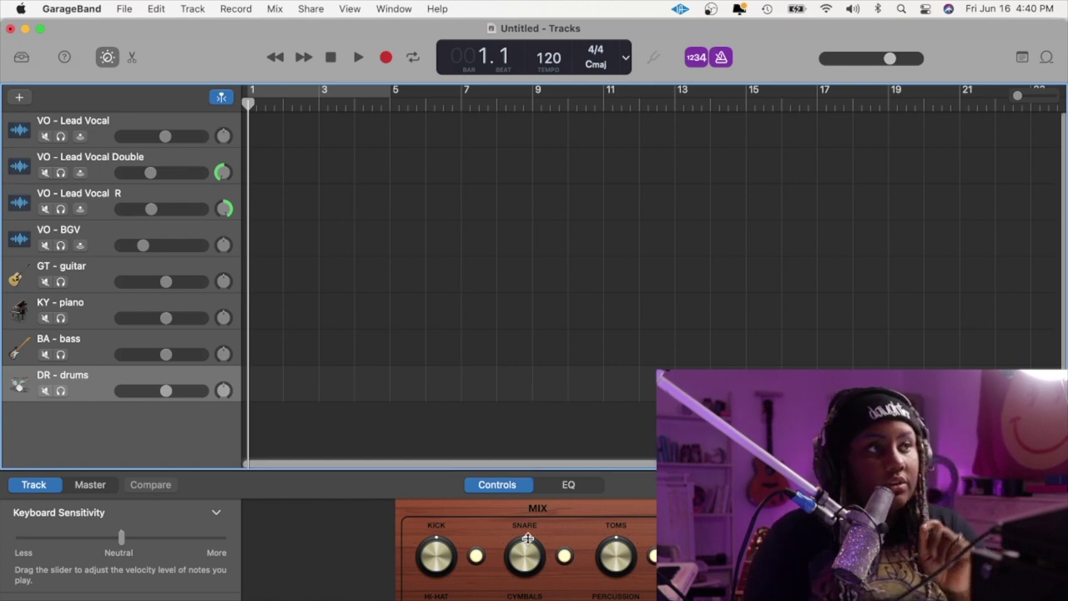
key(b)
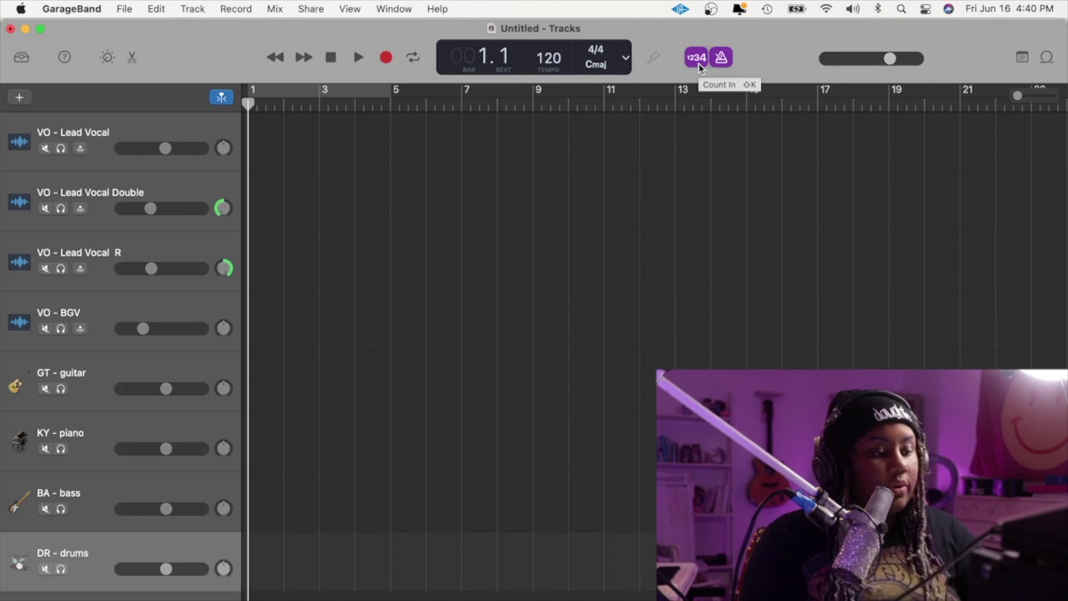
key(r)
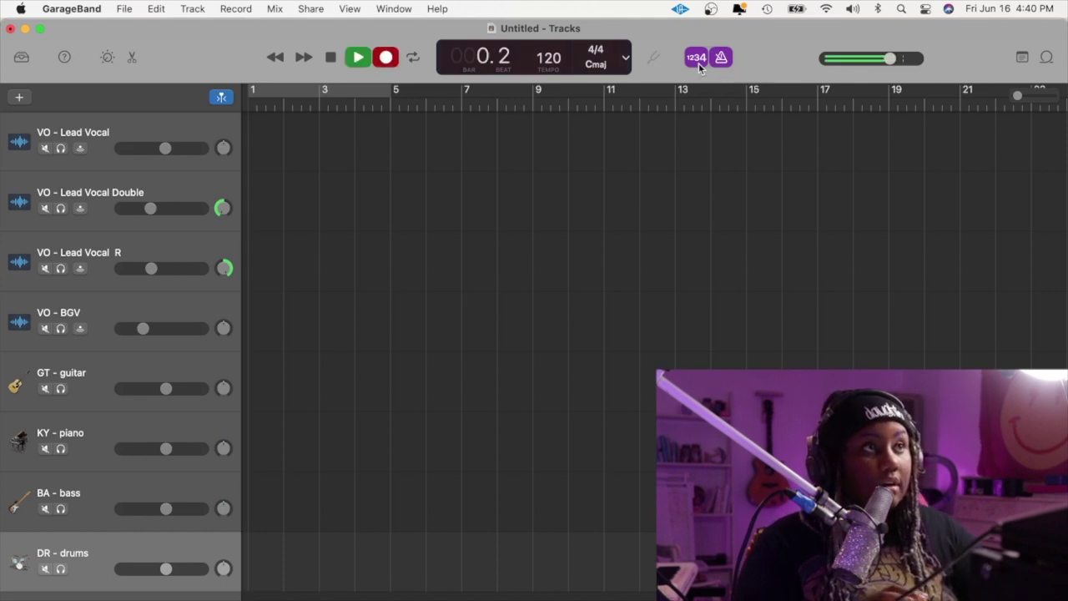
key(space)
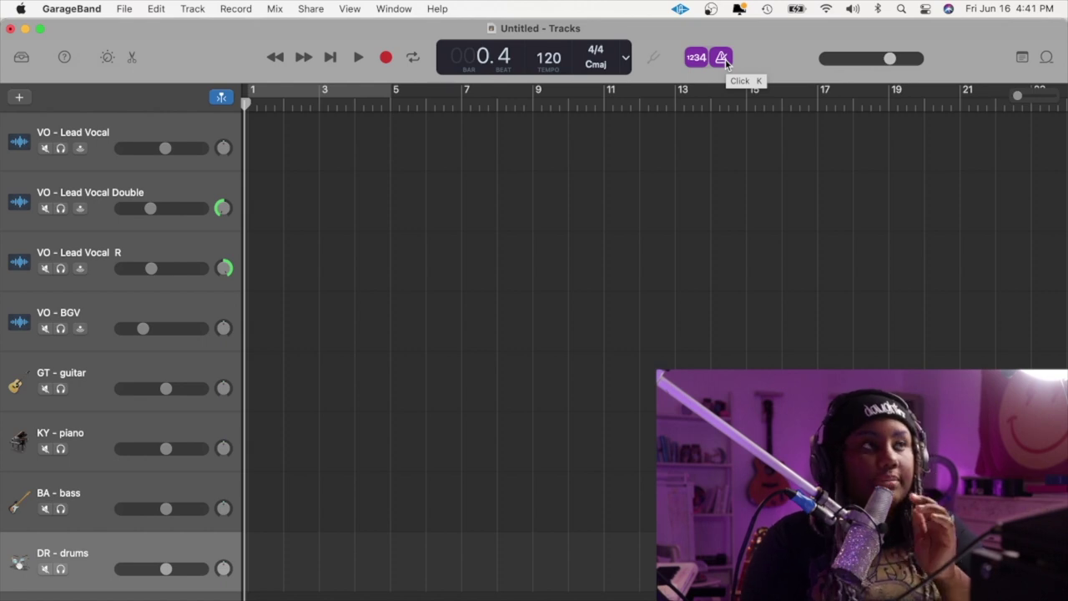
click(726, 64)
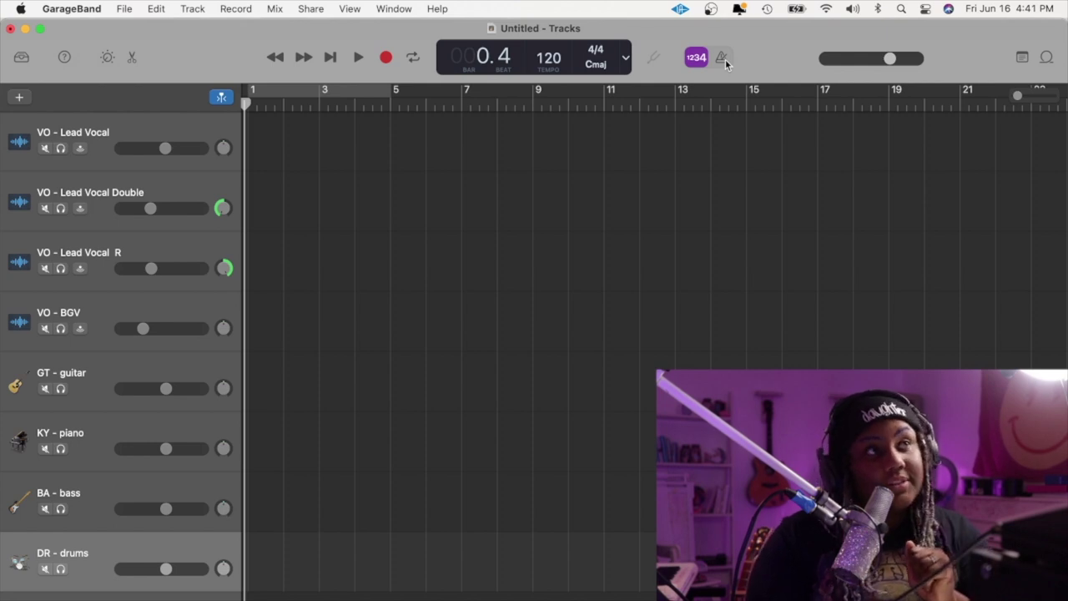
click(725, 64)
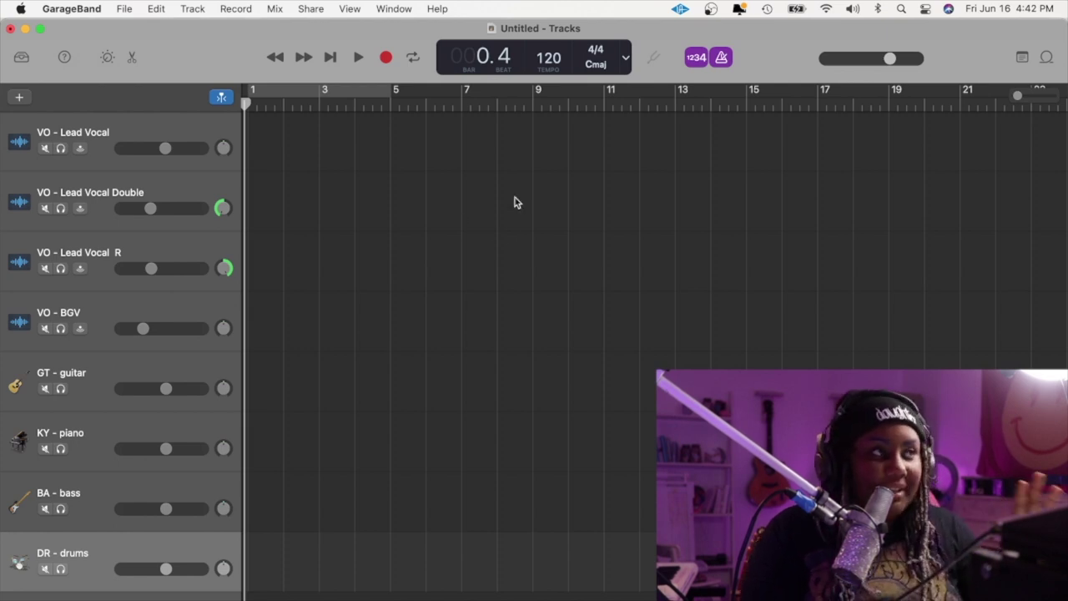
Turn off Catch Playhead and select the GT - guitar track
click(224, 98)
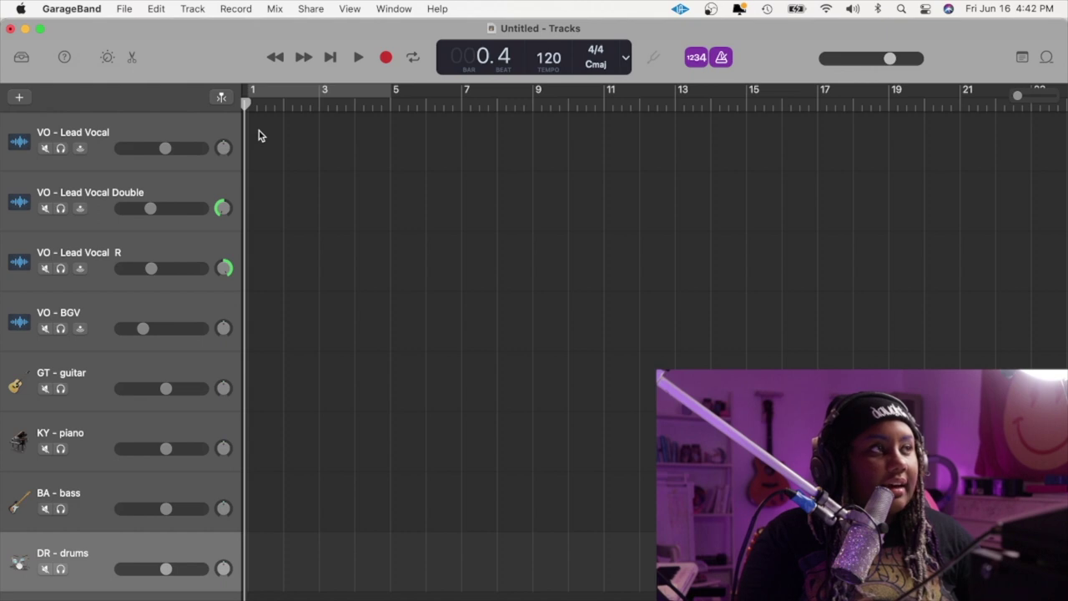
click(117, 135)
click(85, 389)
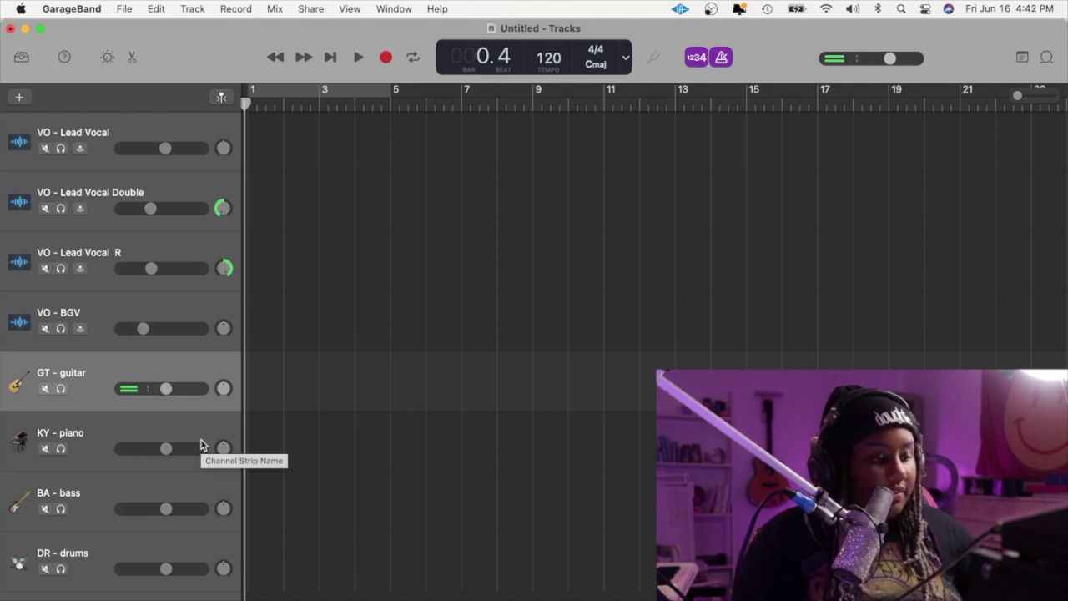
Show the on-screen keyboard through a Help search for 'key'
click(438, 8)
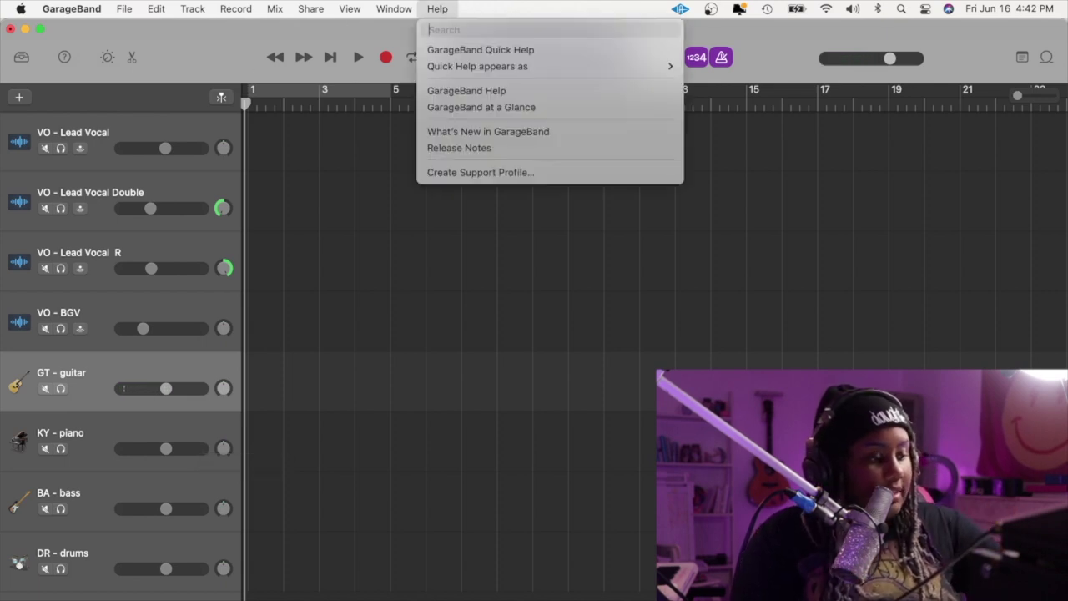
text(key)
key(Down)
key(Return)
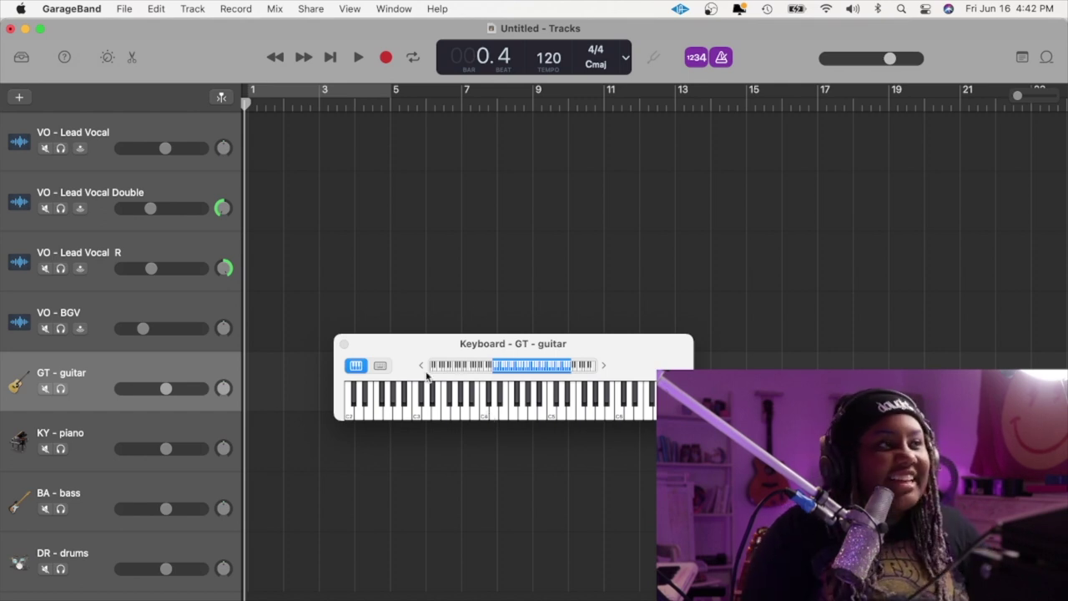
Toggle between piano and Musical Typing layouts, ending in Musical Typing on KY - piano
click(380, 366)
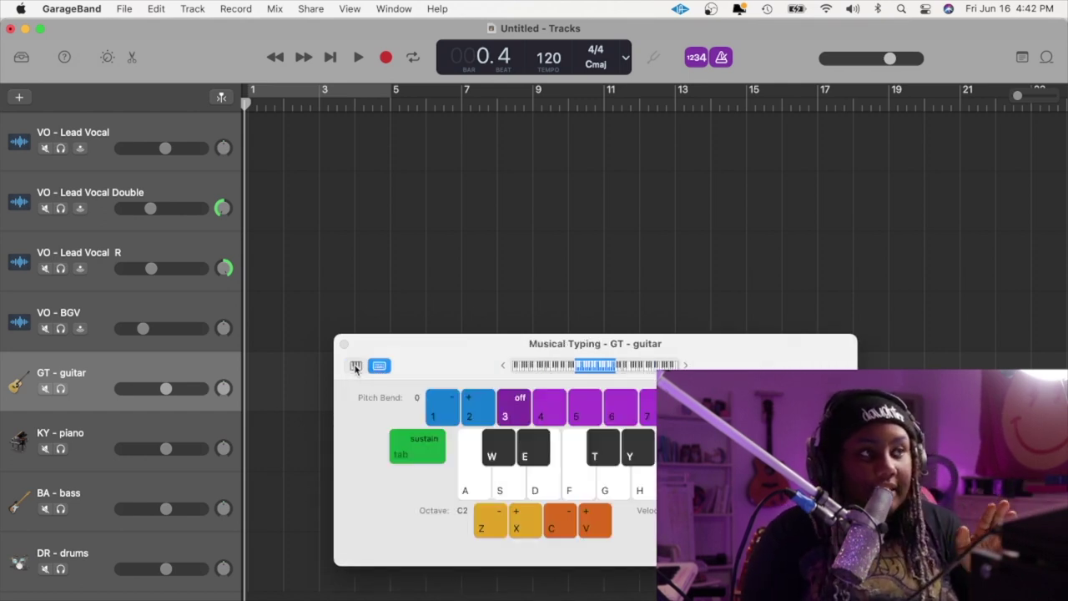
click(356, 366)
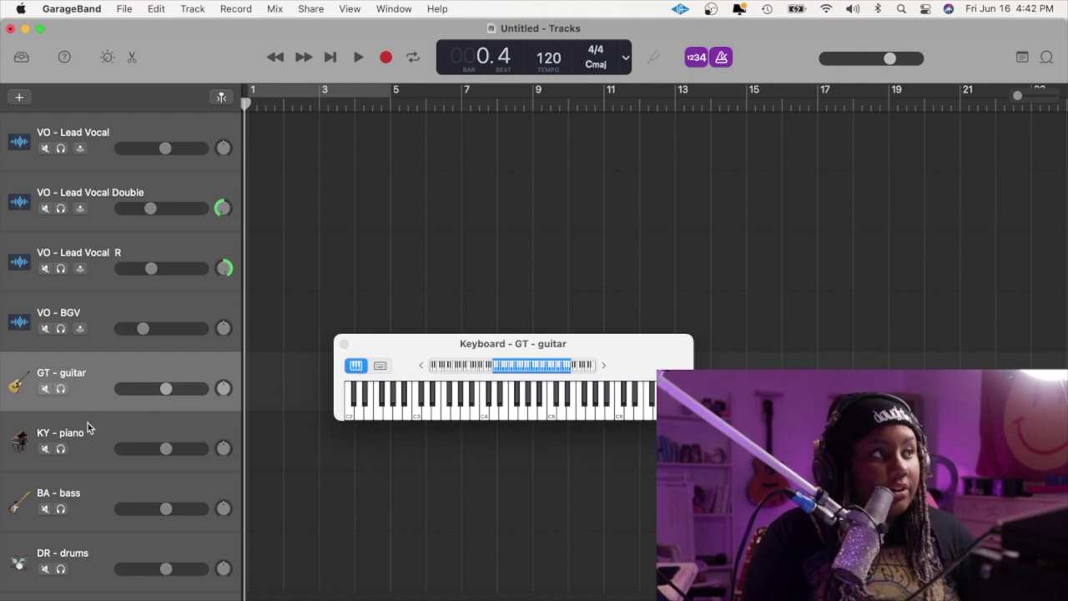
click(89, 428)
click(379, 367)
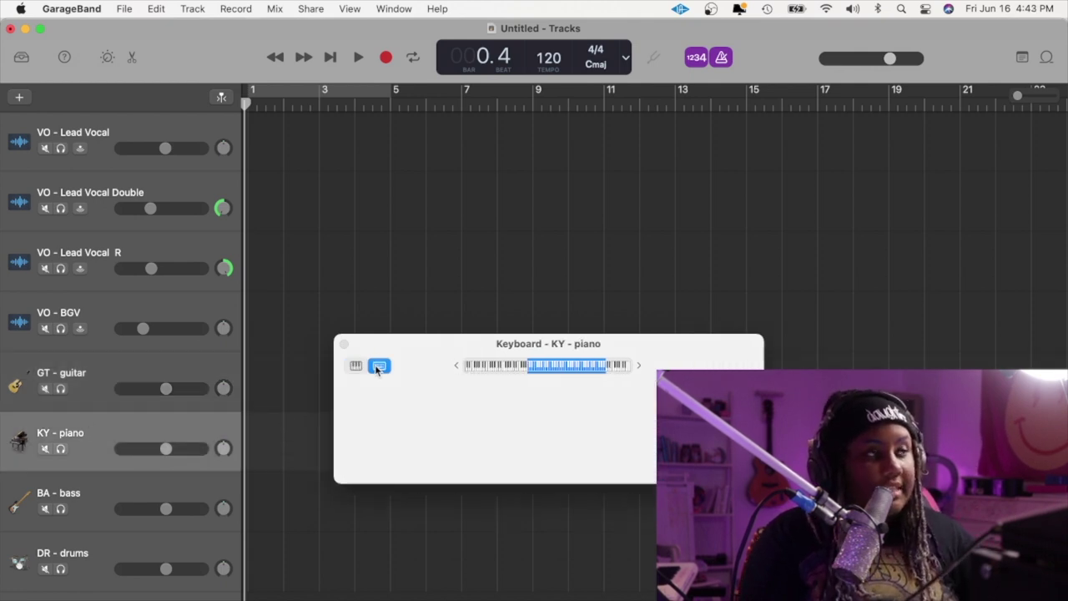
Play three test notes on KY - piano, then move the selection to DR - drums
click(502, 501)
click(535, 492)
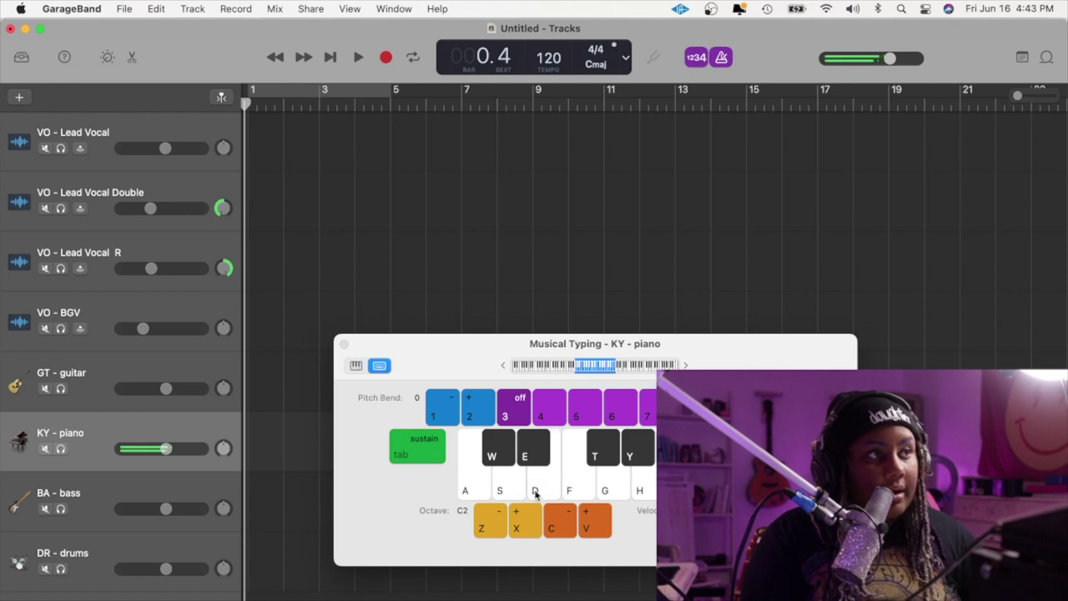
click(568, 492)
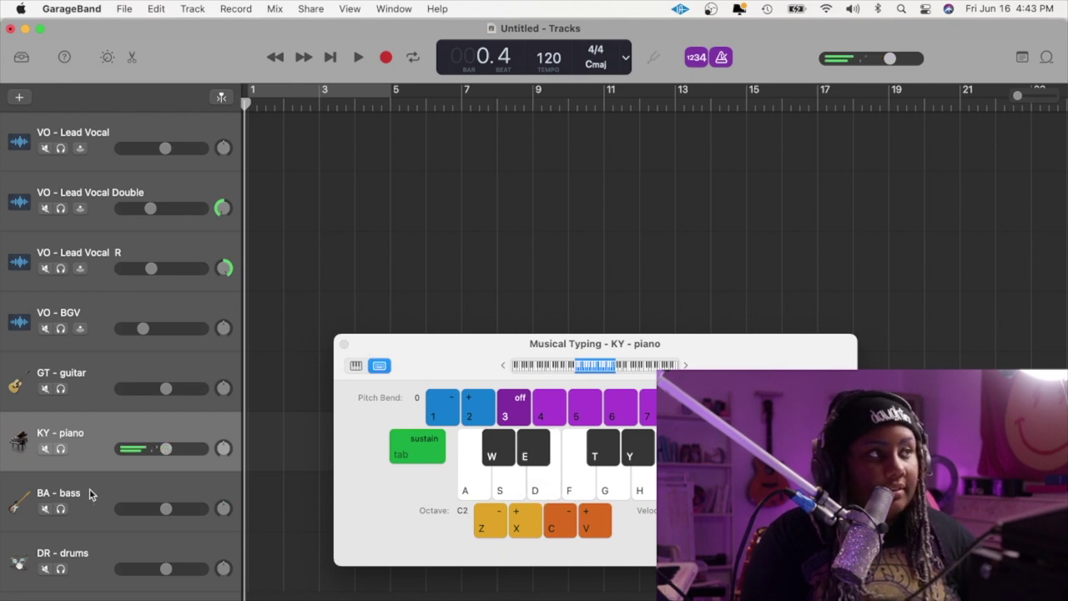
key(Down)
key(Down)
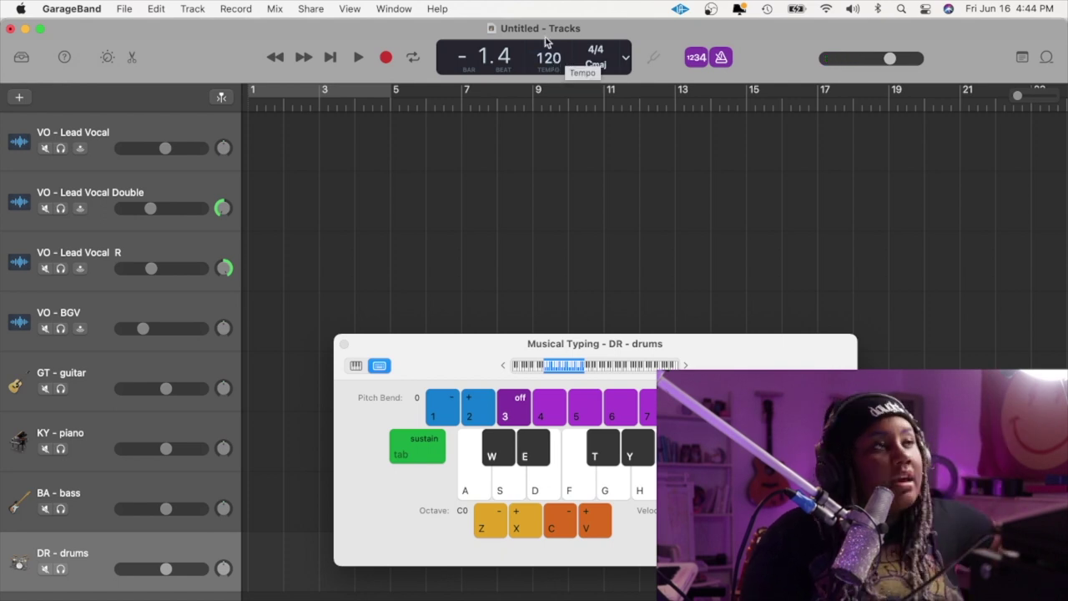
Change the LCD tempo value to 140 BPM
double_click(547, 58)
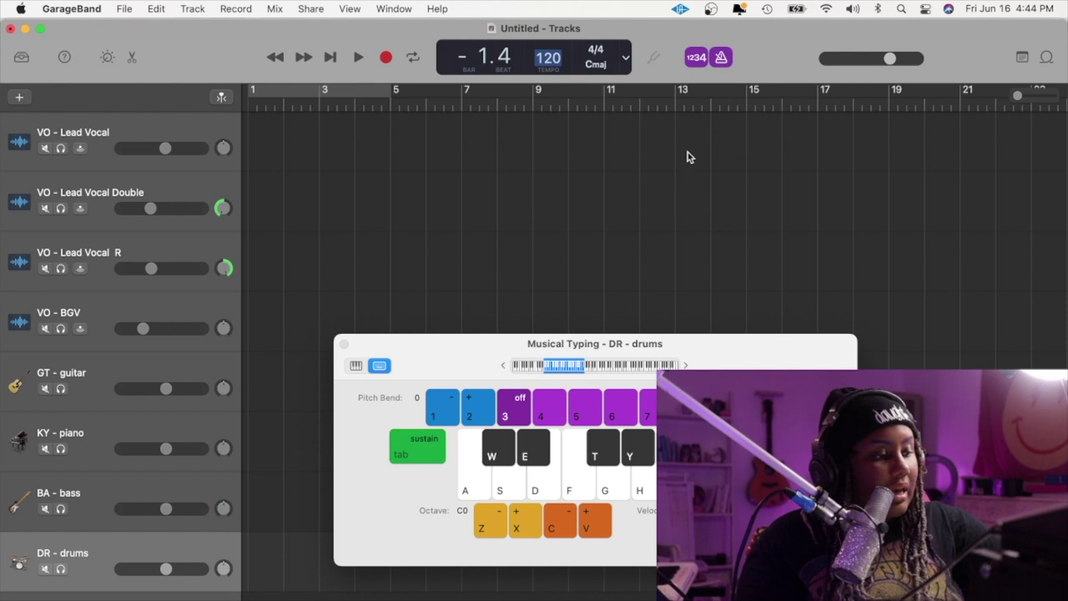
text(14)
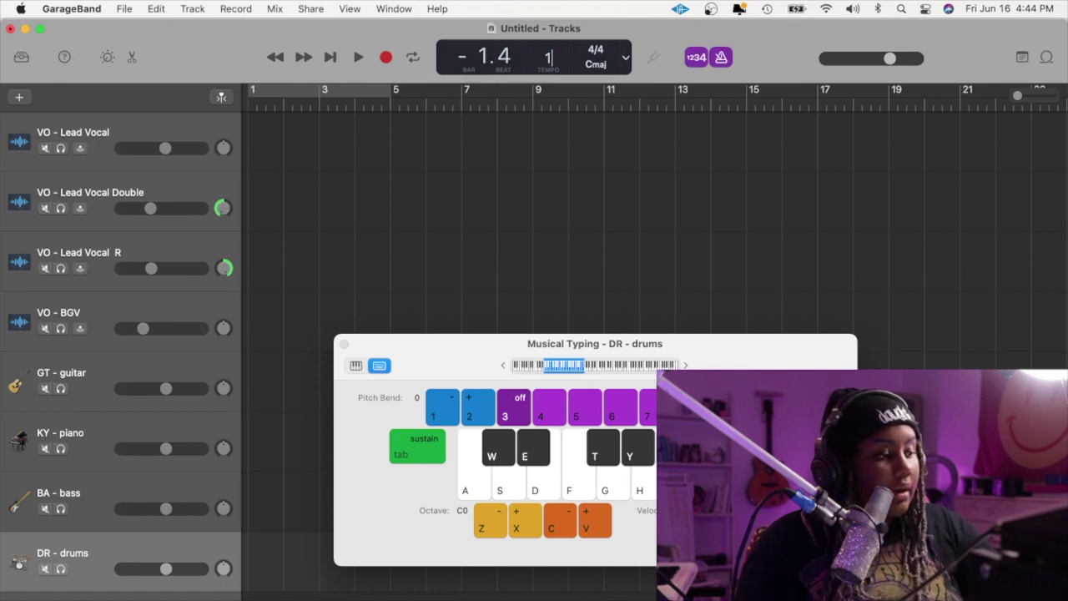
text(0)
key(Return)
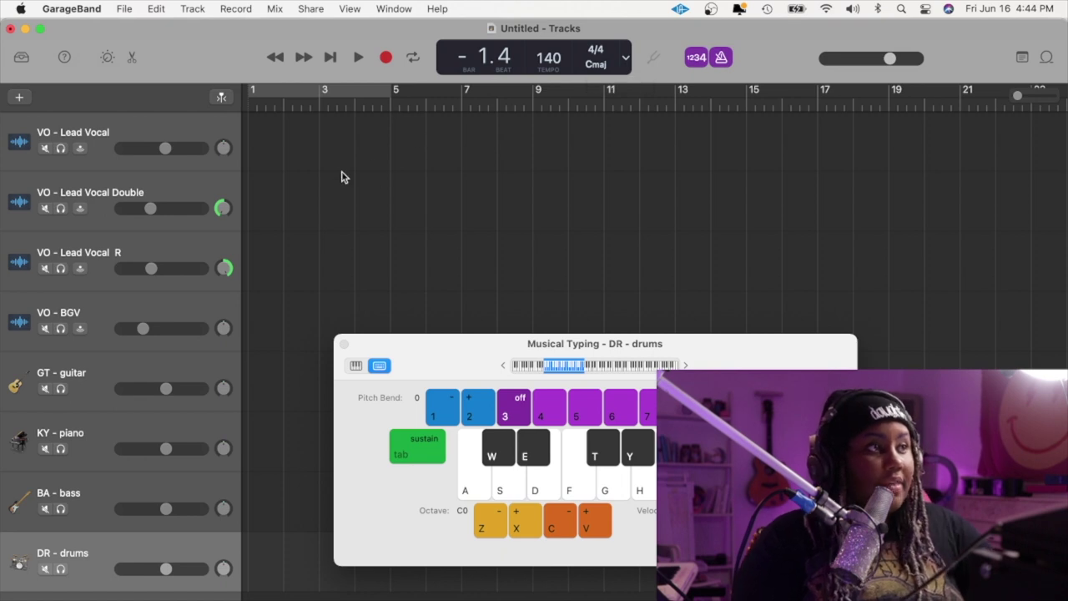
key(Return)
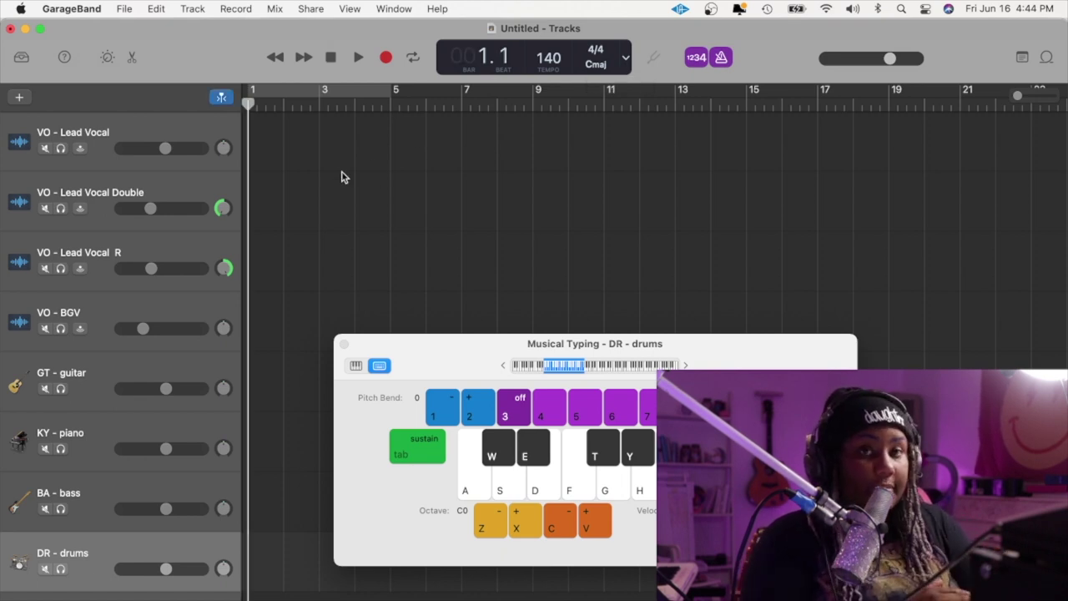
key(space)
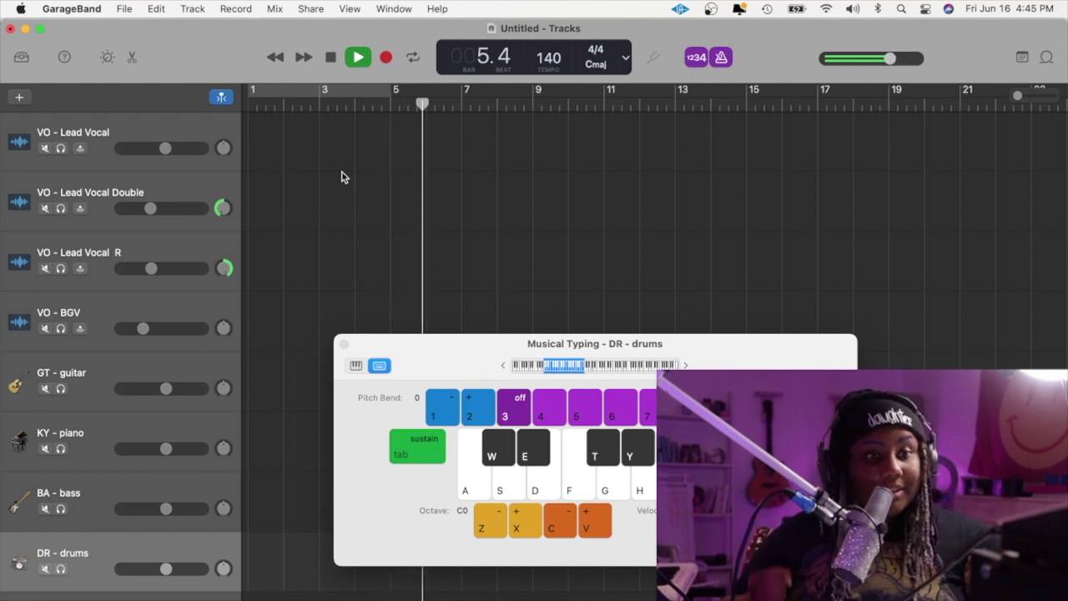
key(space)
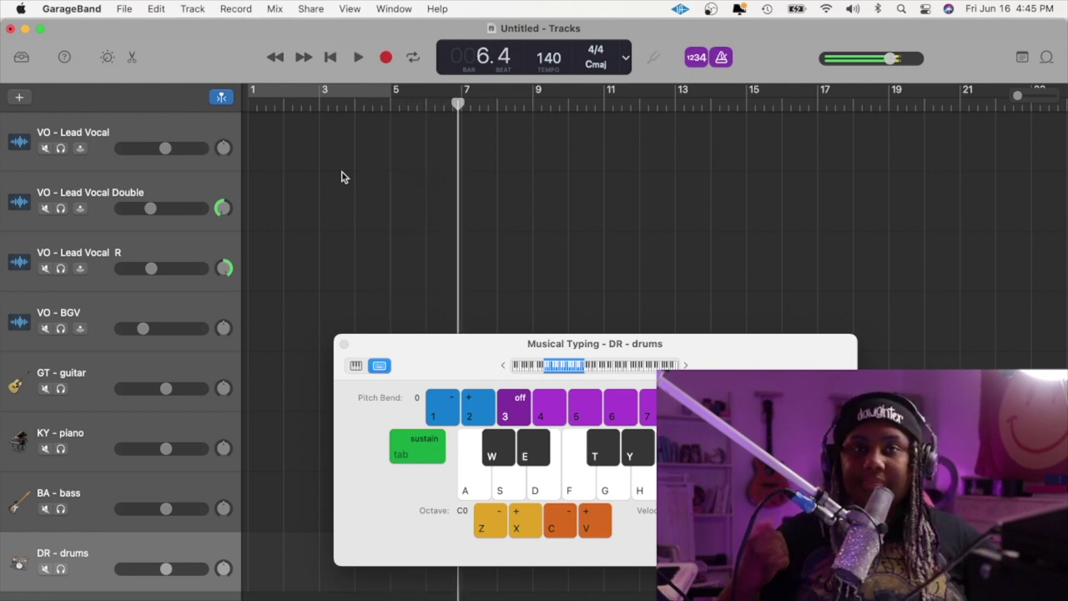
key(Return)
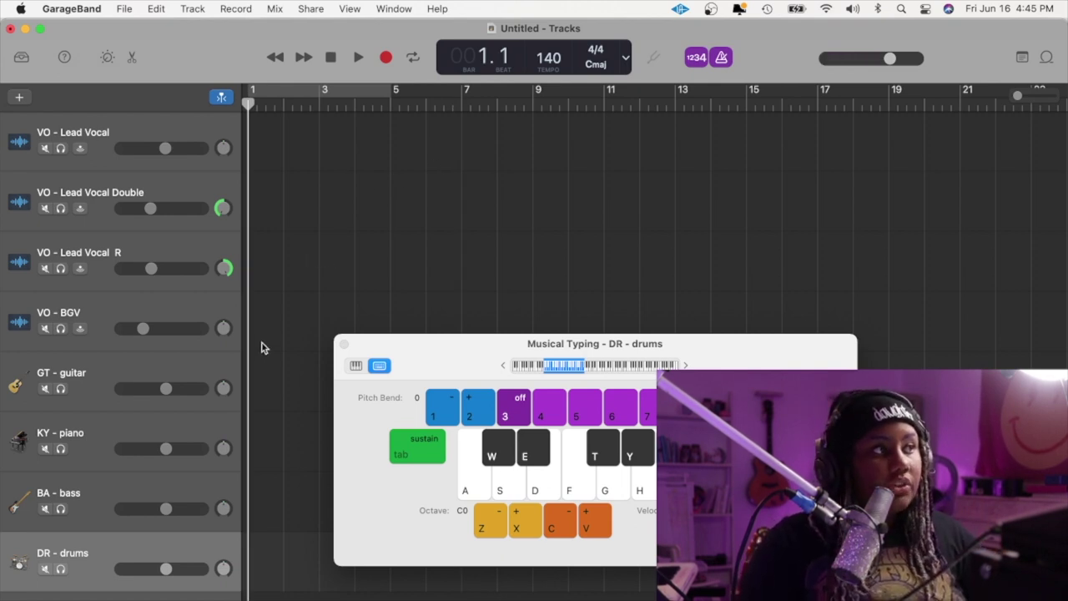
click(537, 496)
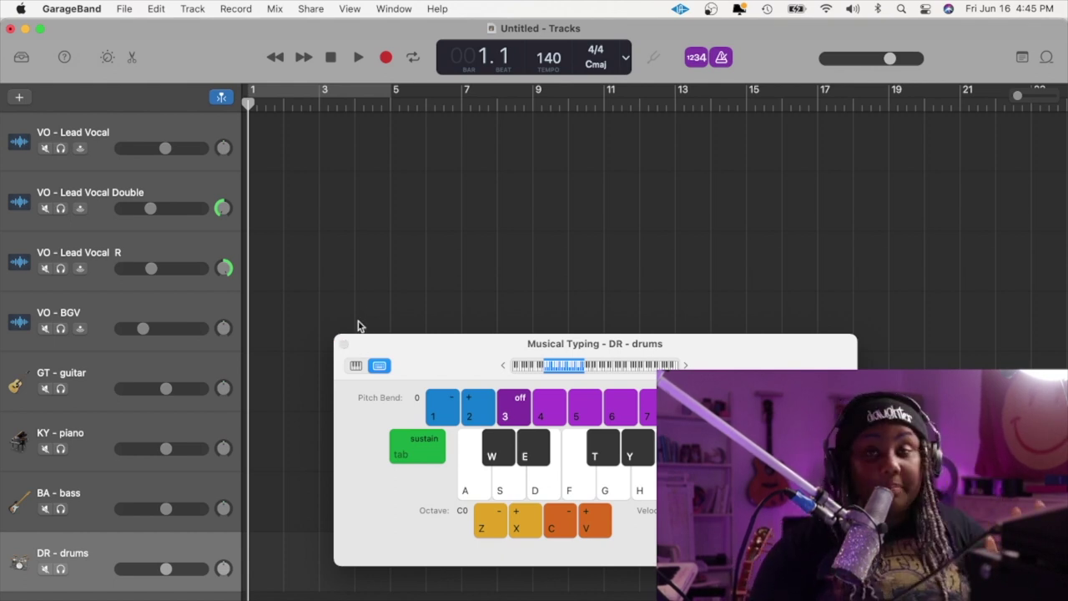
Close Musical Typing, zoom the timeline to show bars 1–29, and return the playhead to bar 1
key(super+Left)
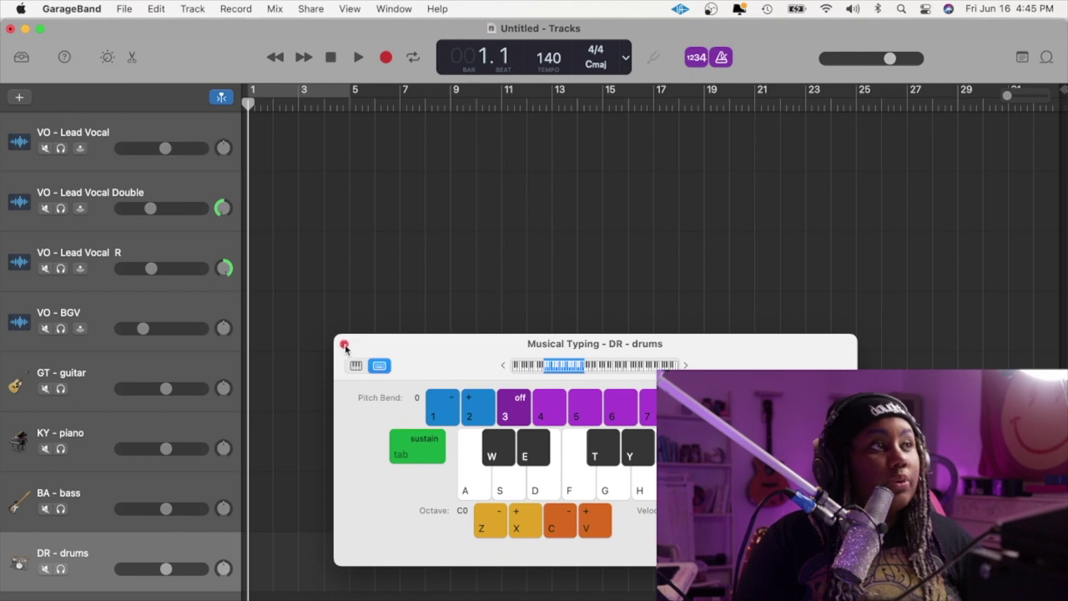
click(343, 344)
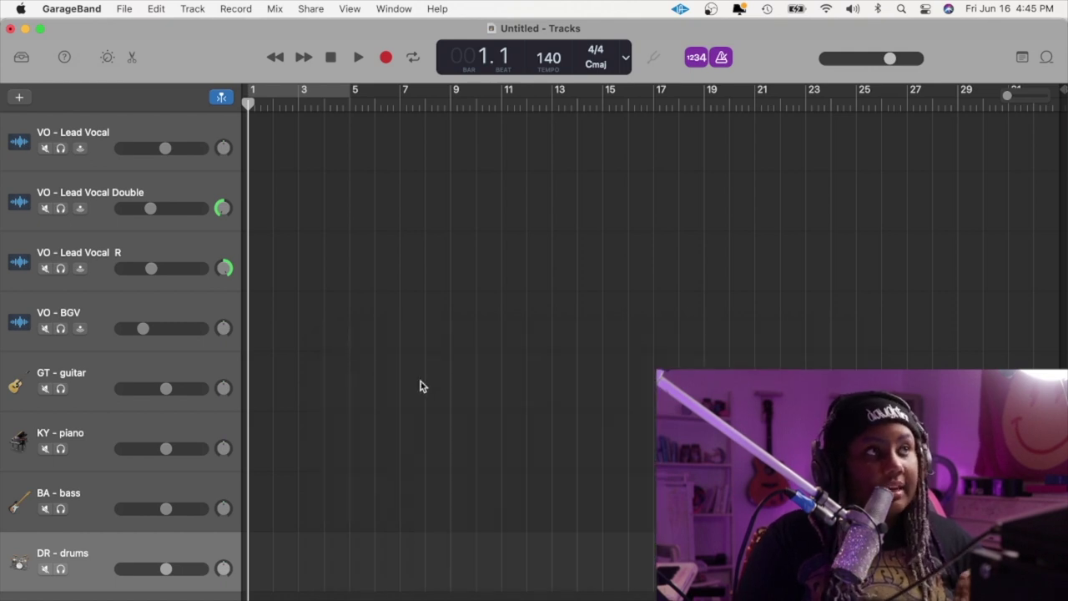
key(super+Right)
key(super+Right)
key(super+Left)
key(super+Left)
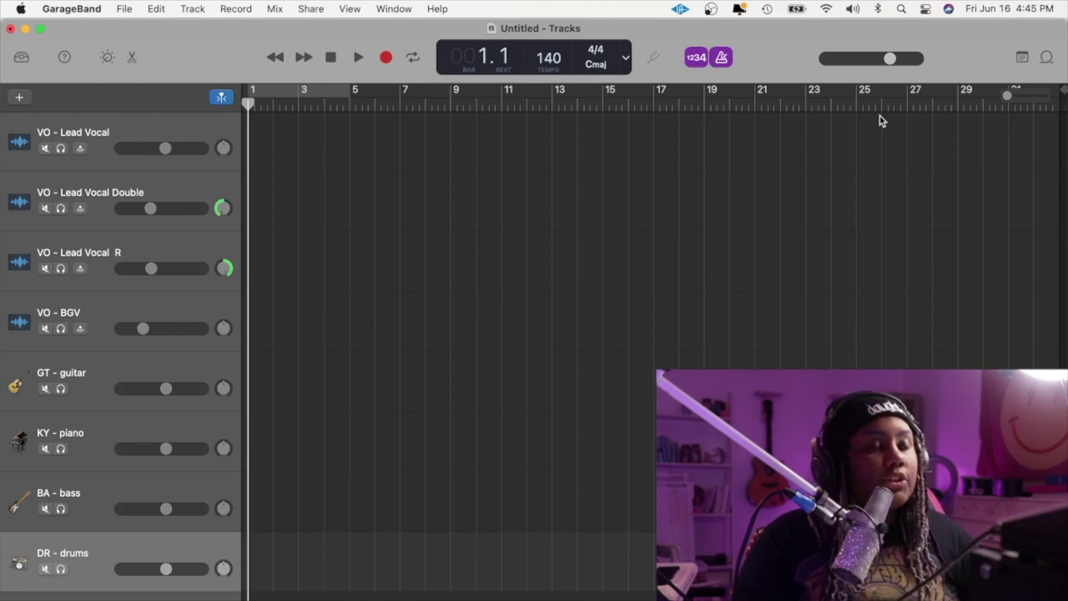
drag(906, 101, 185, 28)
Choose Save As… from the File menu
click(132, 7)
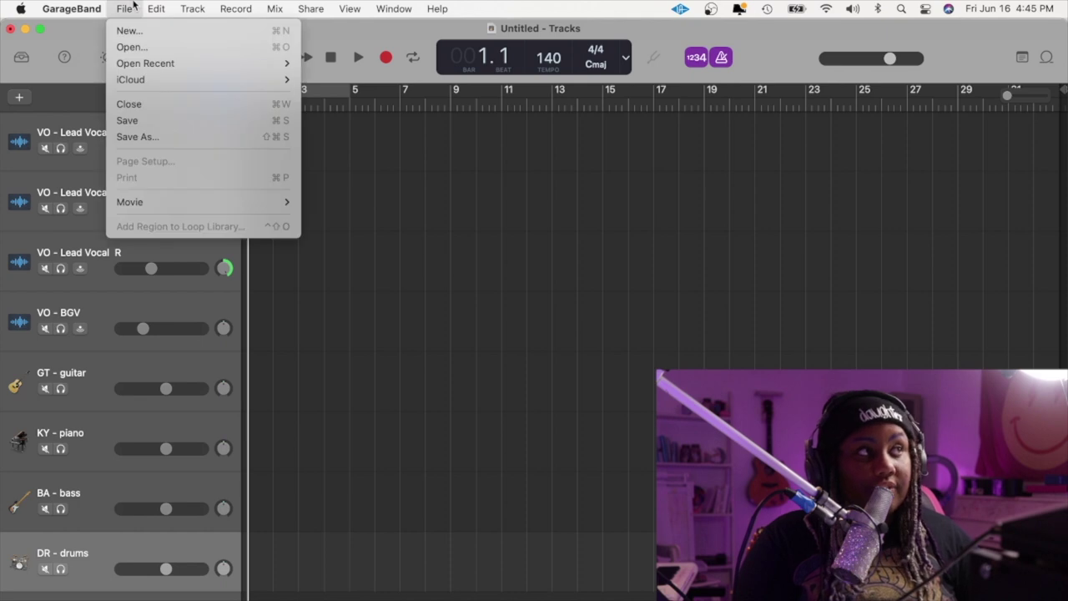
click(132, 7)
click(132, 7)
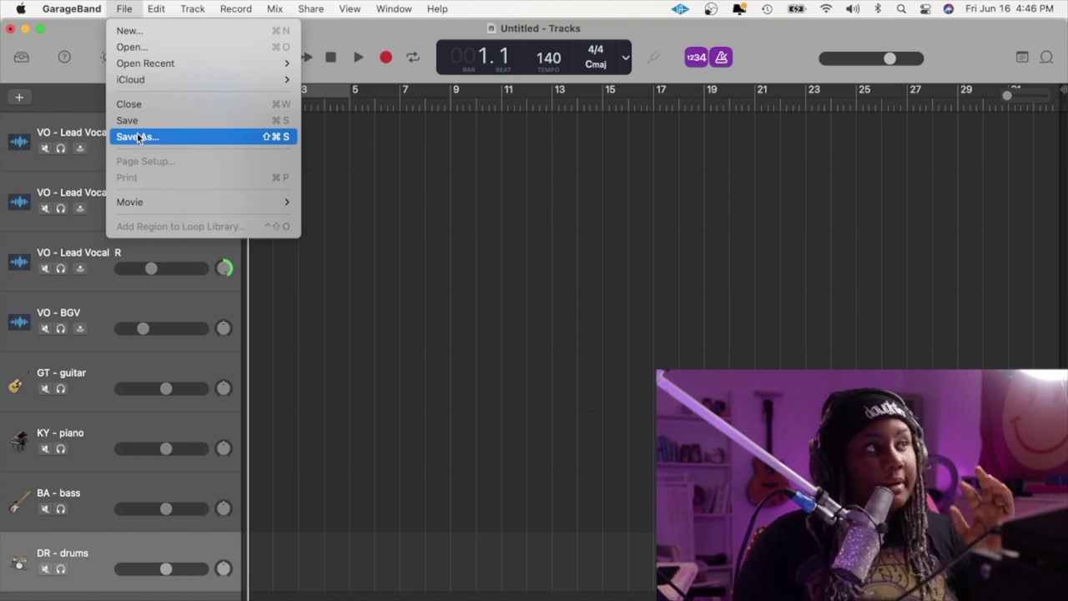
click(138, 137)
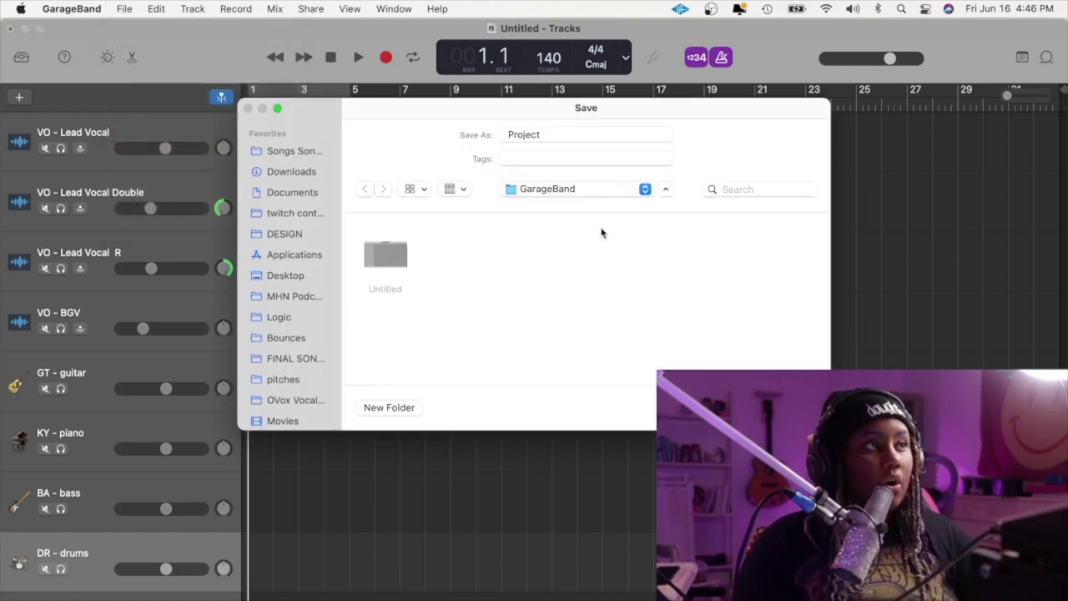
Replace the default project name with 'june 2023' and save it in the GarageBand folder
click(560, 133)
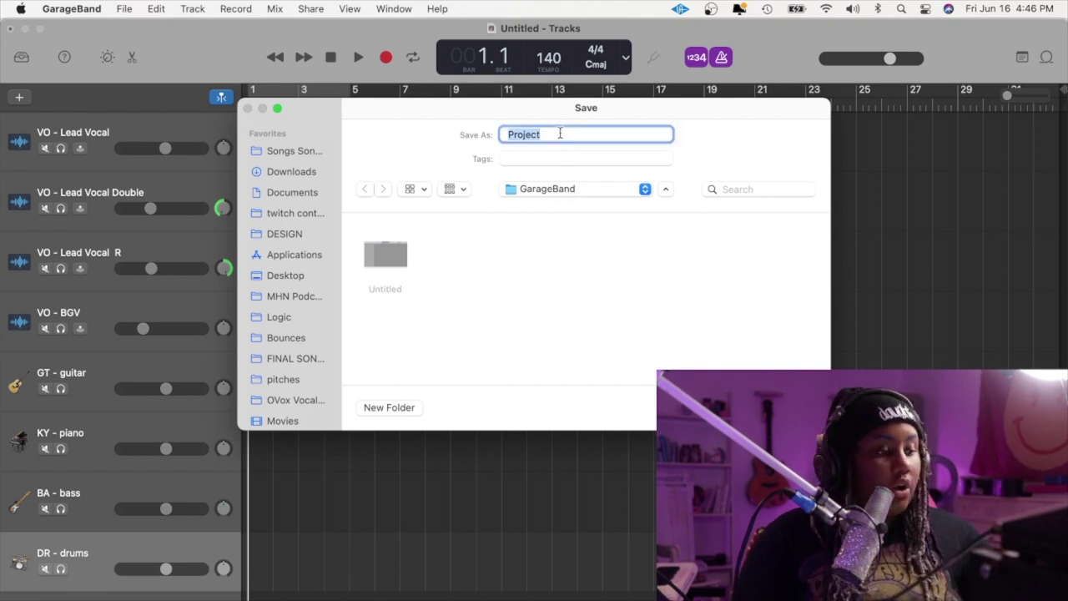
text(then)
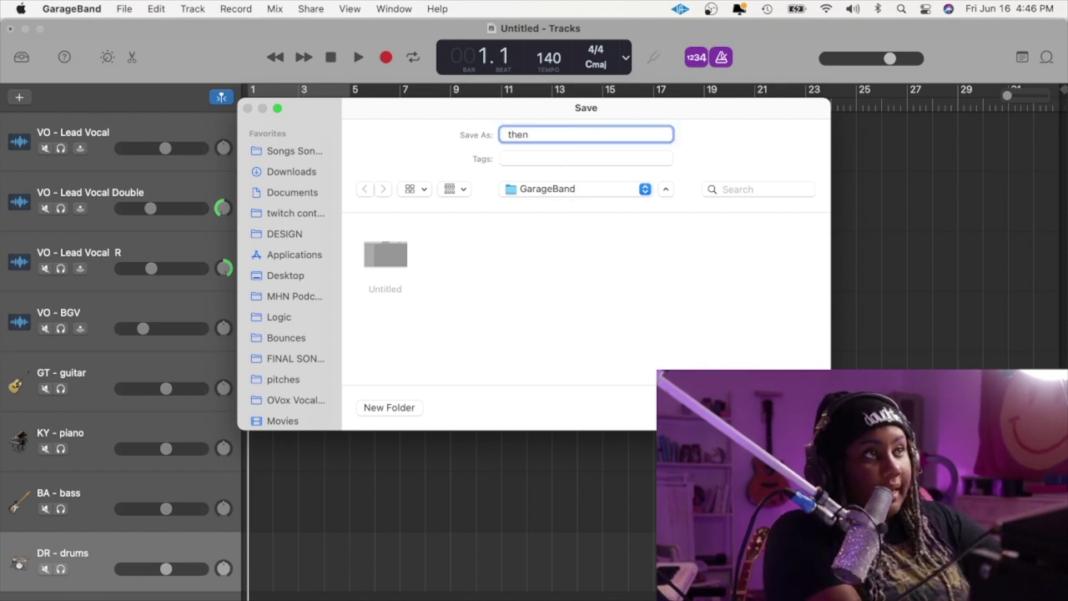
key(BackSpace)
key(BackSpace)
text(audio)
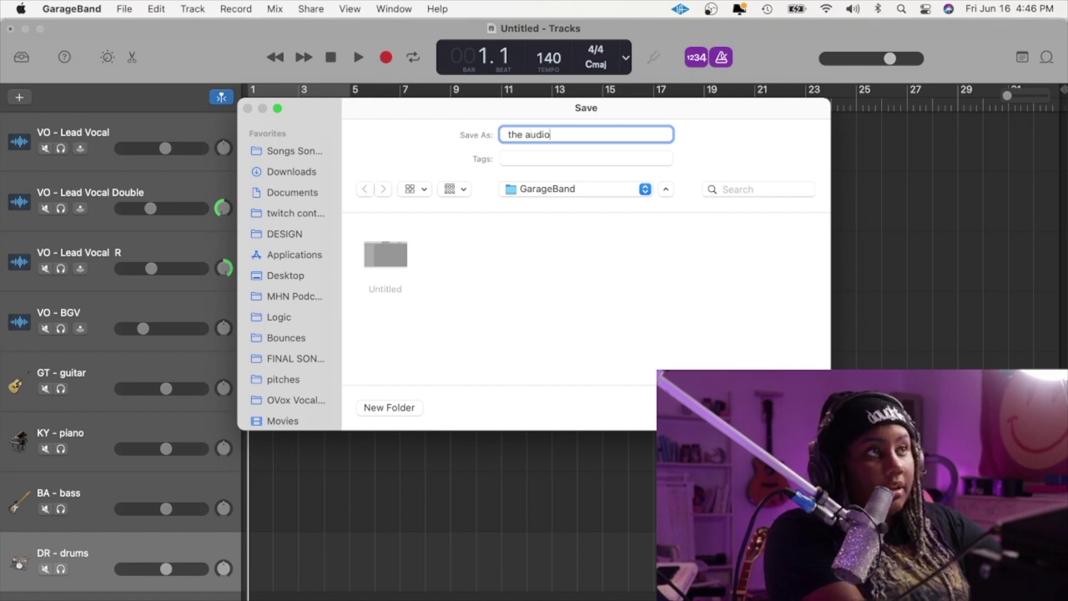
key(super+a)
key(BackSpace)
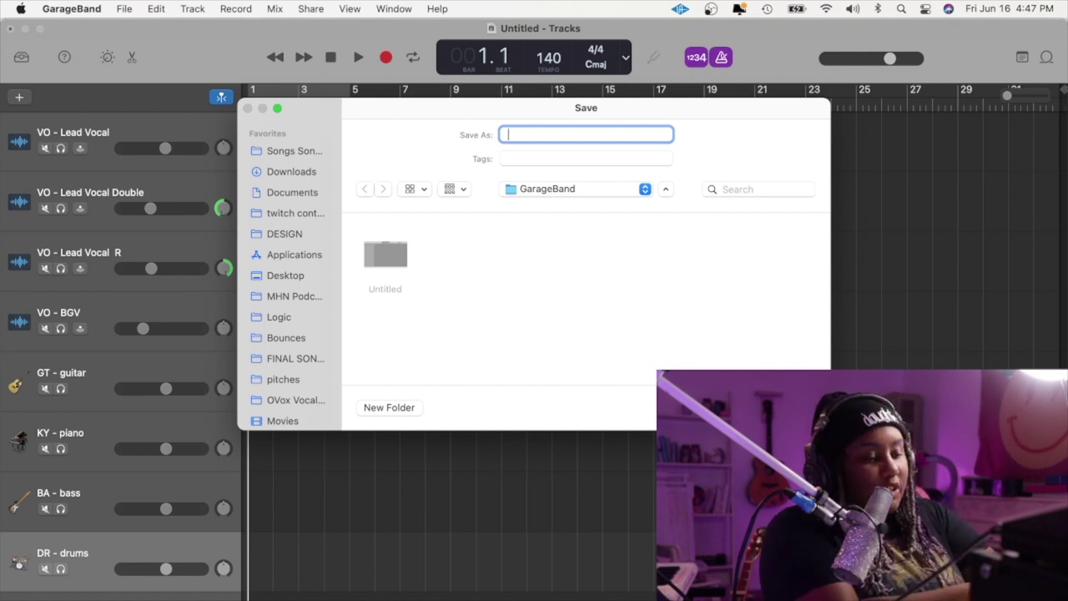
text(june 2023)
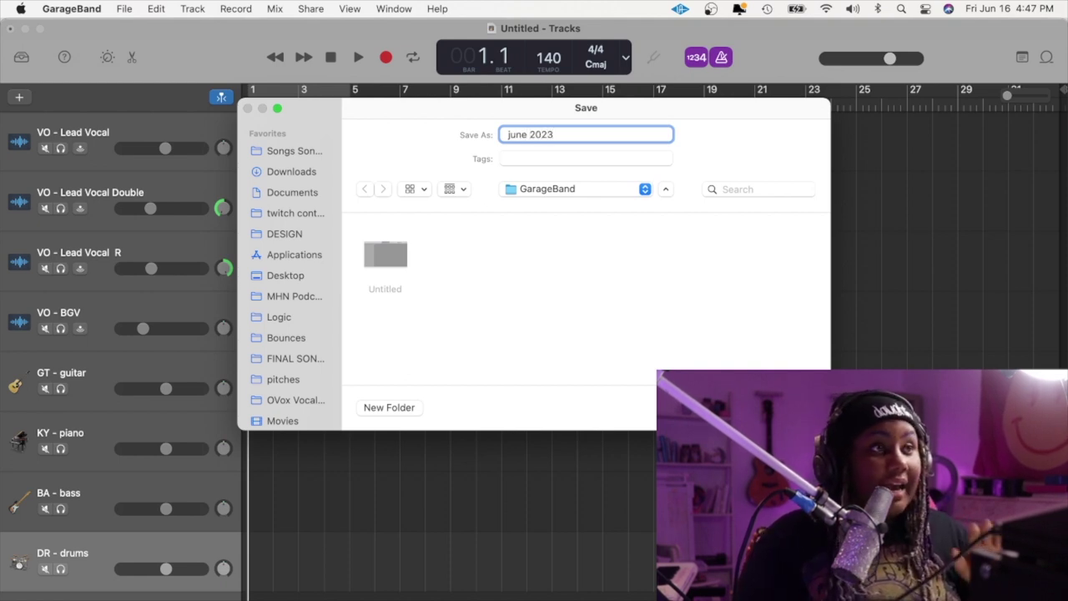
key(Return)
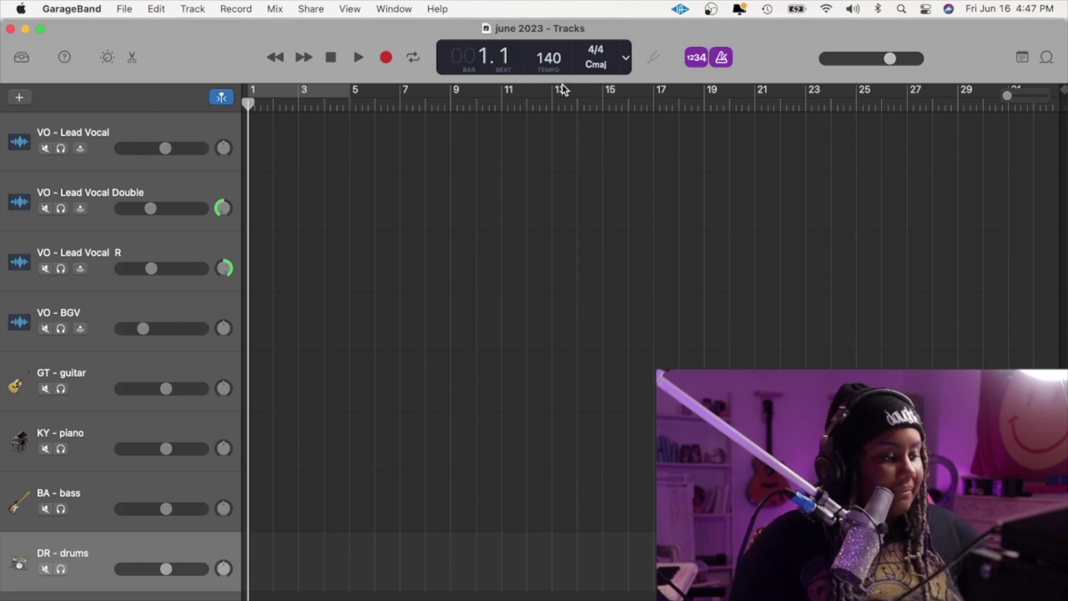
Switch to Finder and Option-drag the june 2023 project to make a copy
key(super+Tab)
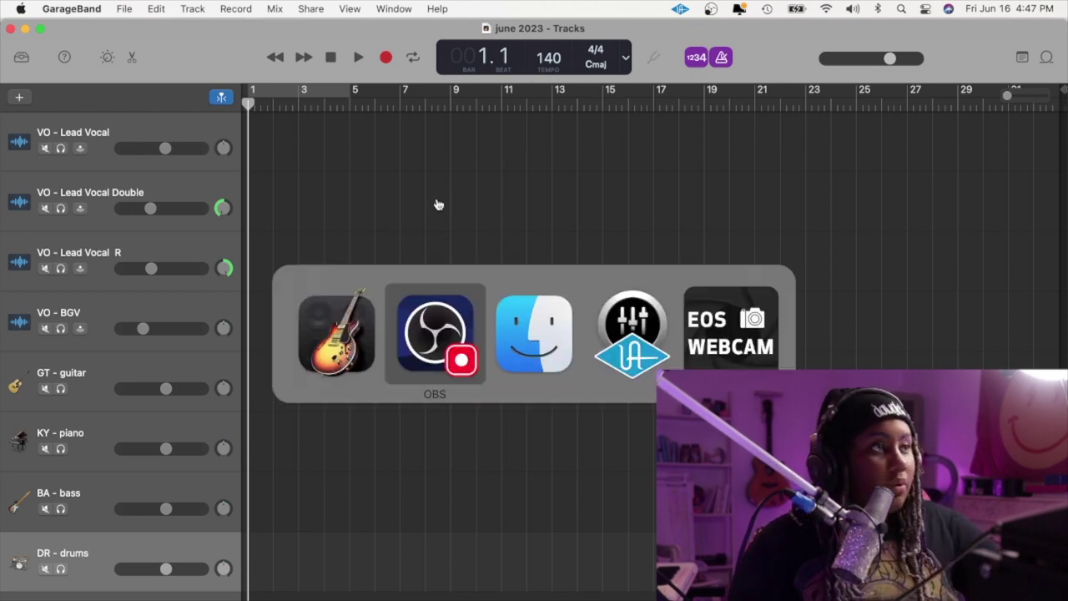
key(super+Tab)
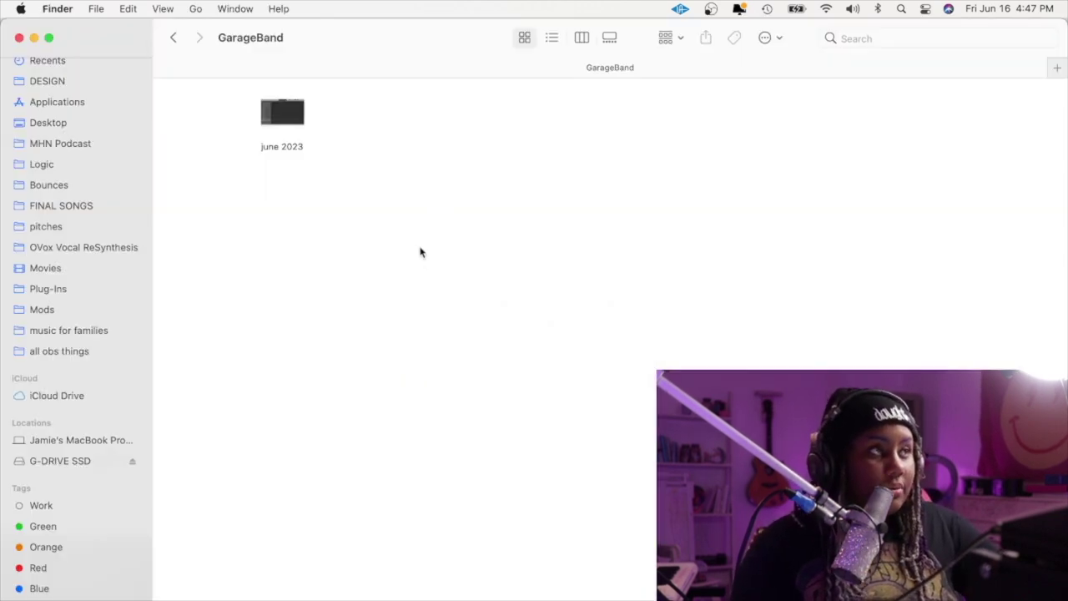
click(292, 121)
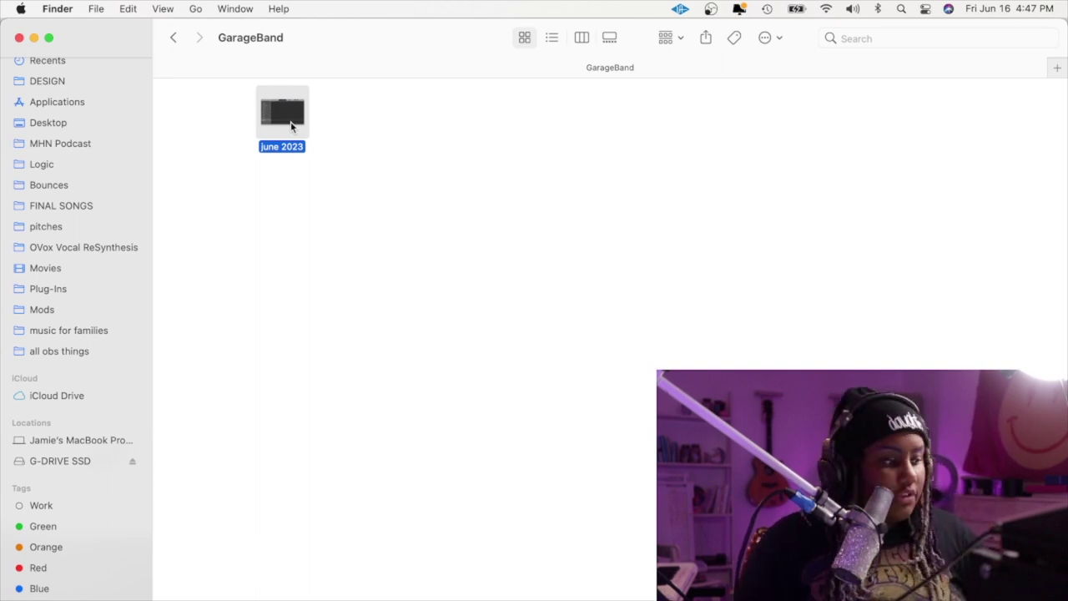
drag(291, 125, 348, 121)
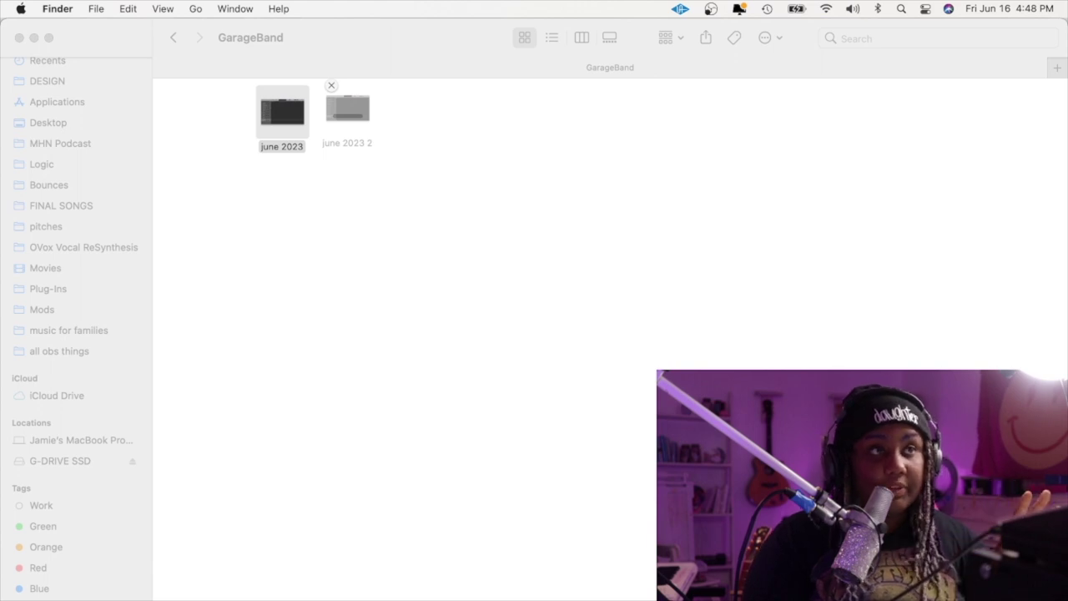
click(596, 229)
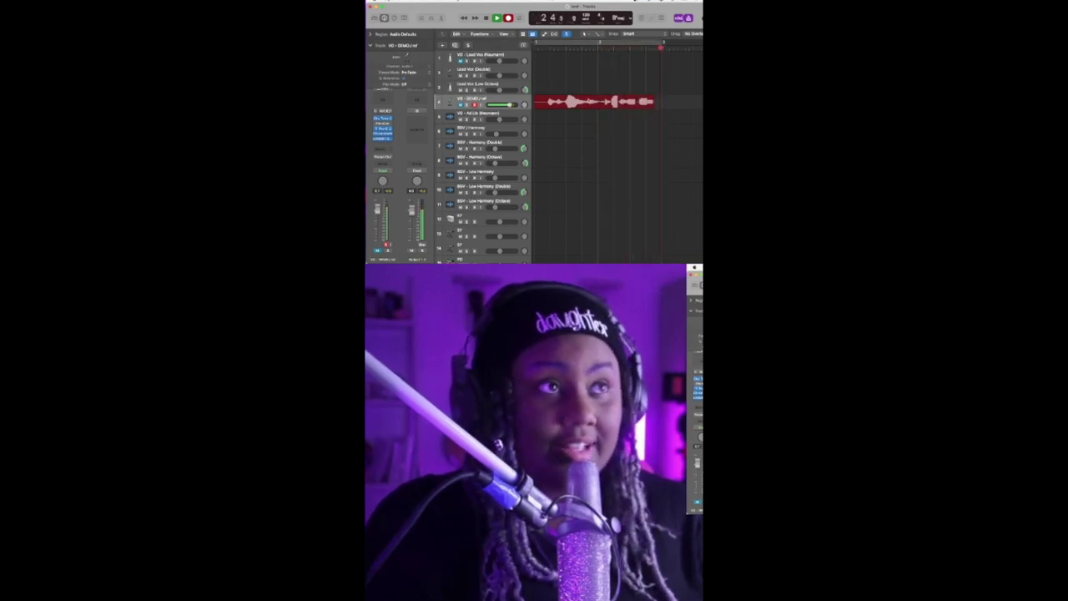
Stop the first vocal take, move it to track 5, and move the next take to track 6
key(space)
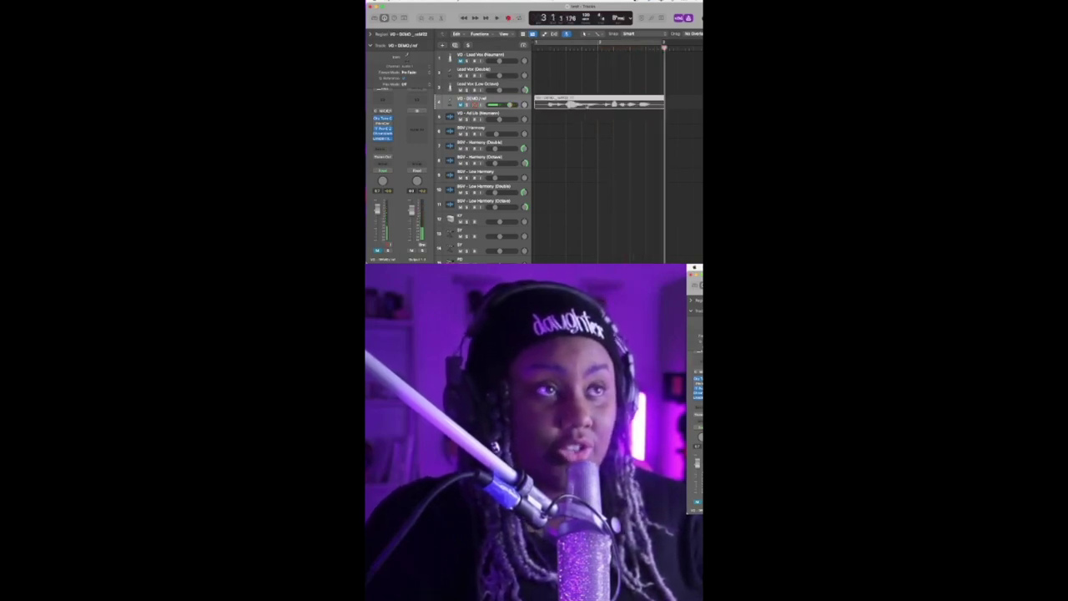
drag(584, 104, 583, 119)
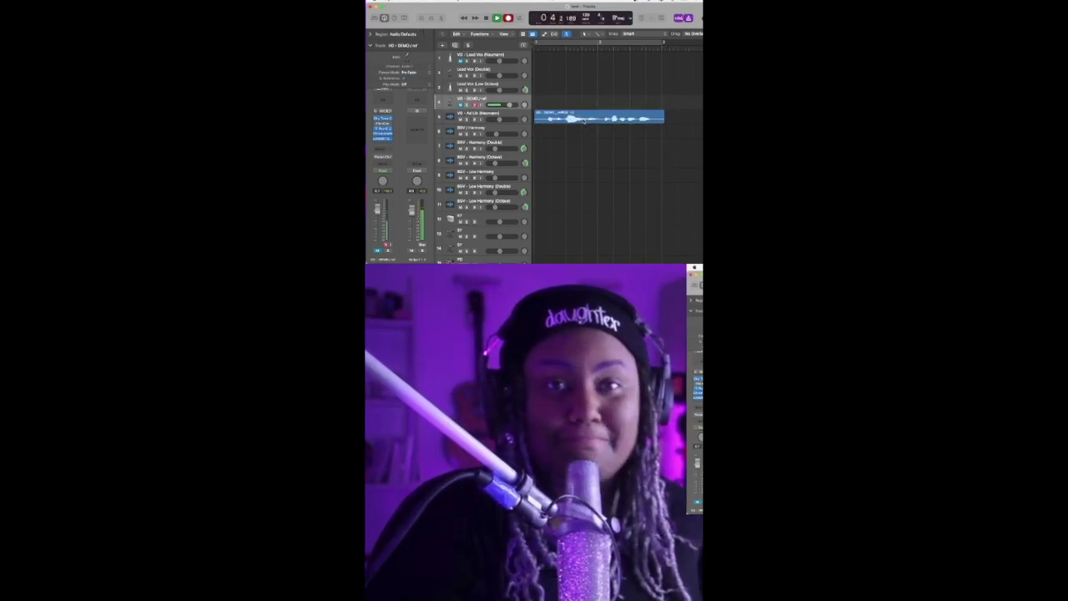
key(r)
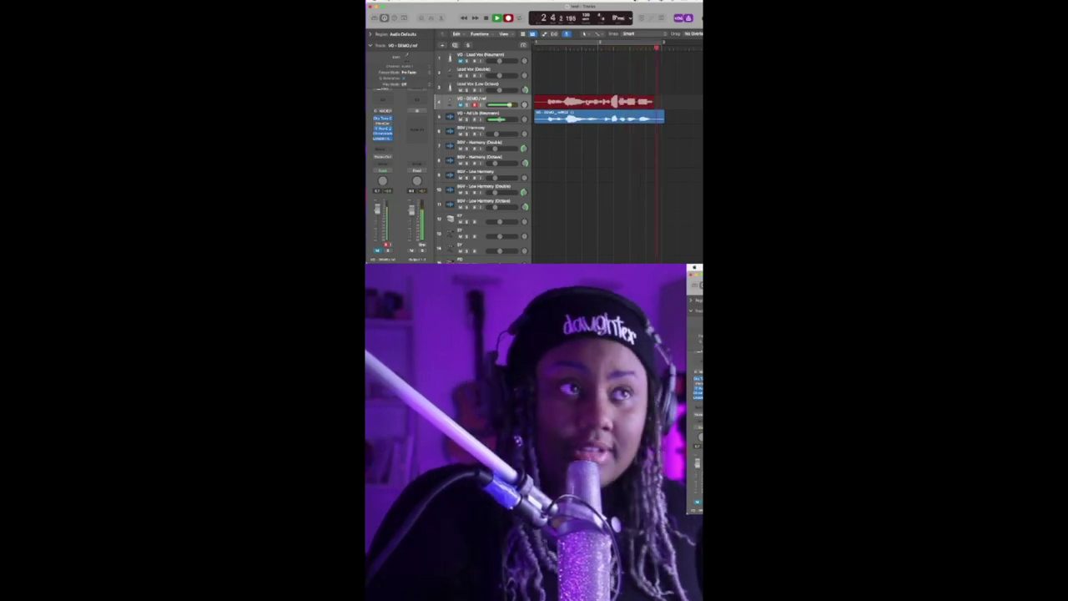
key(super+period)
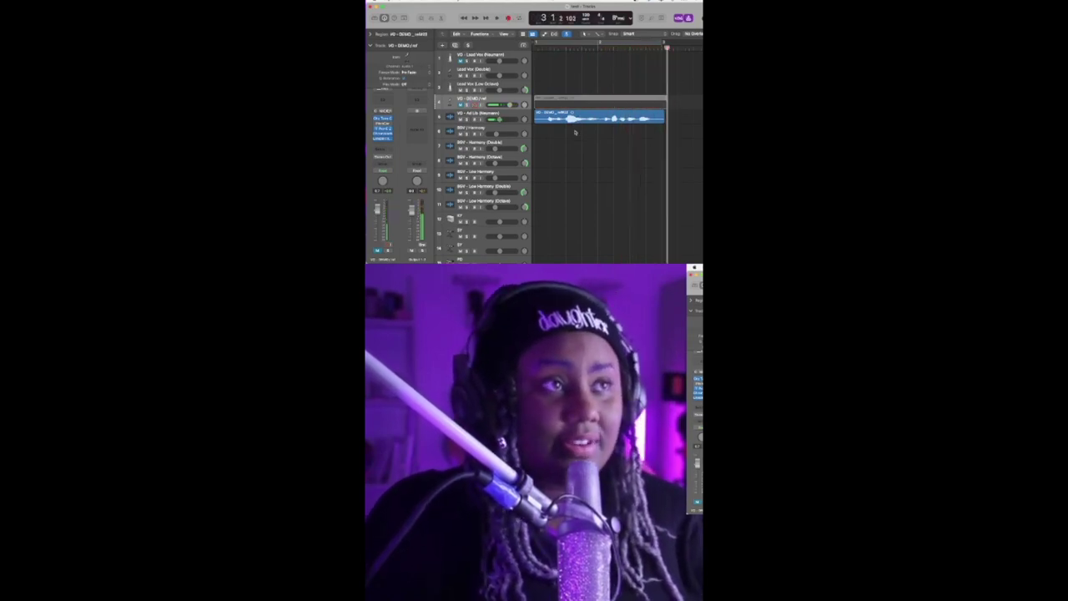
drag(574, 119, 575, 136)
Record another take on track 4 and move it down to track 7
key(space)
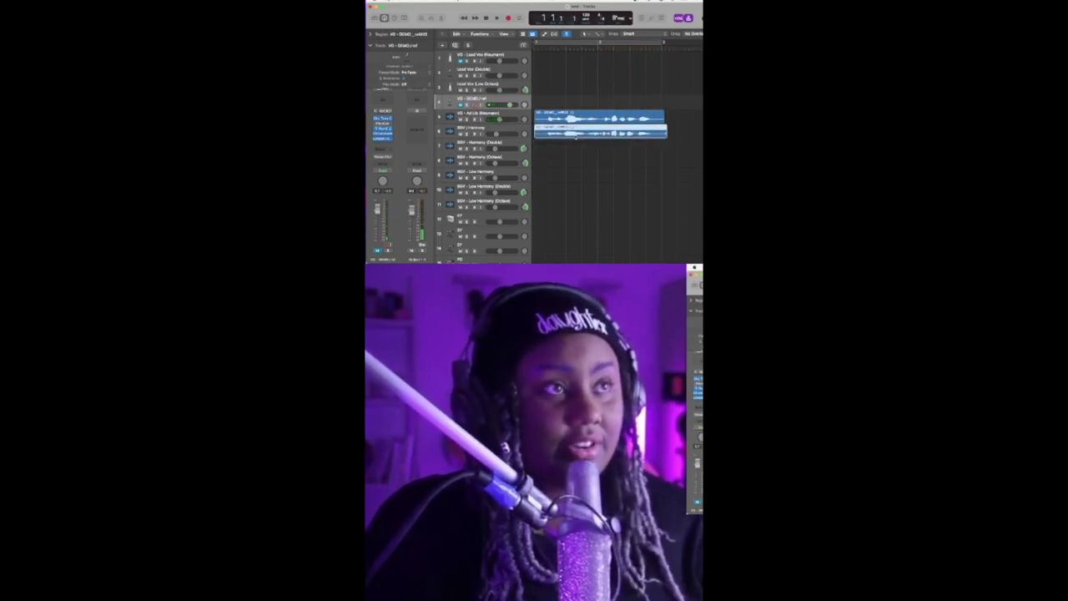
key(r)
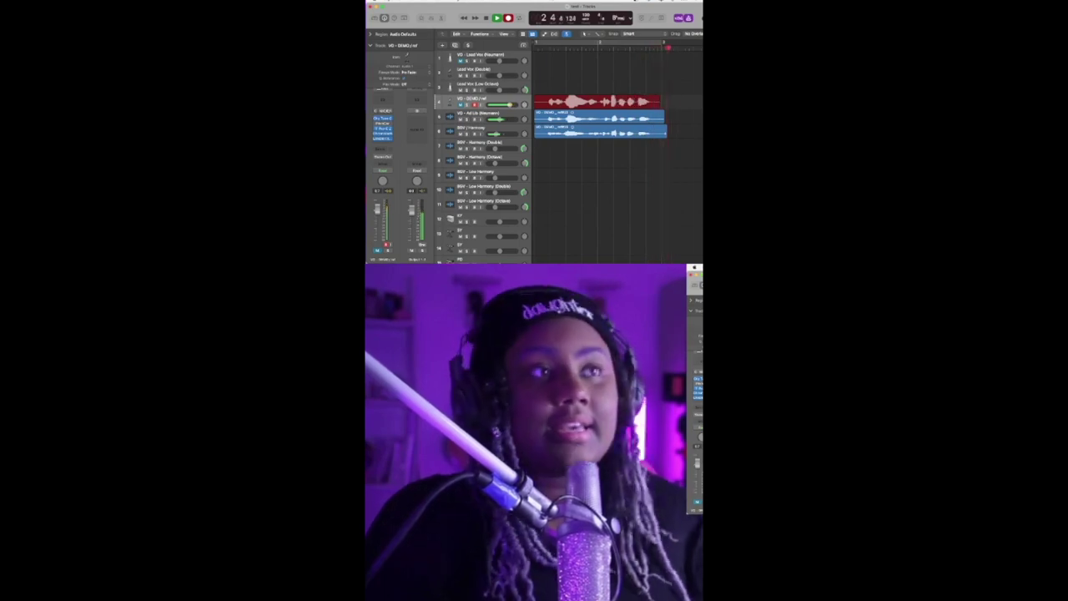
key(space)
drag(570, 104, 571, 147)
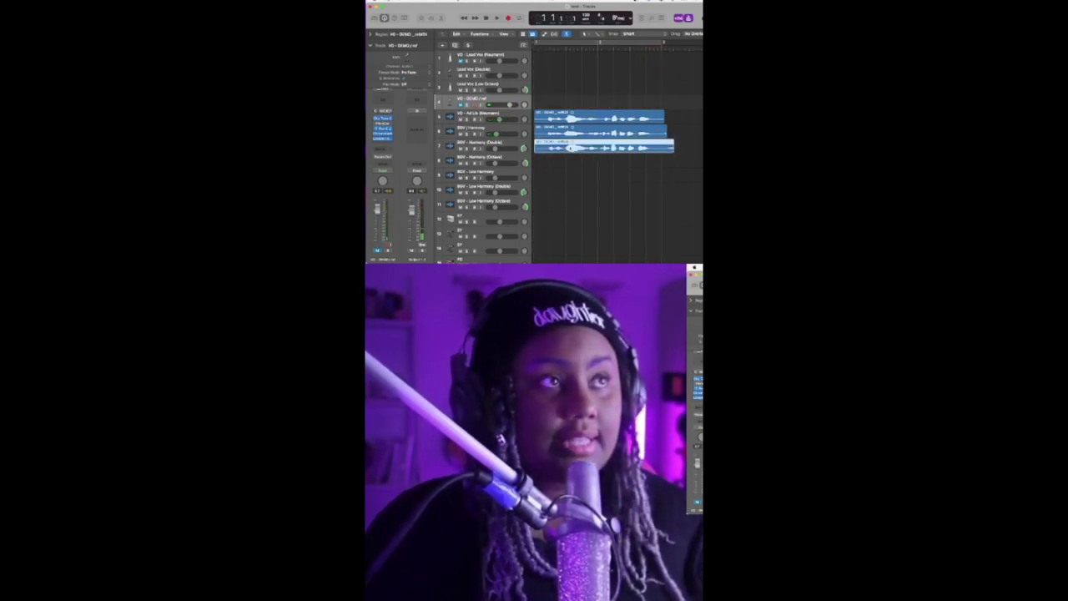
Play back the layered takes, undo a stray recording, and record a fresh take on track 4
key(space)
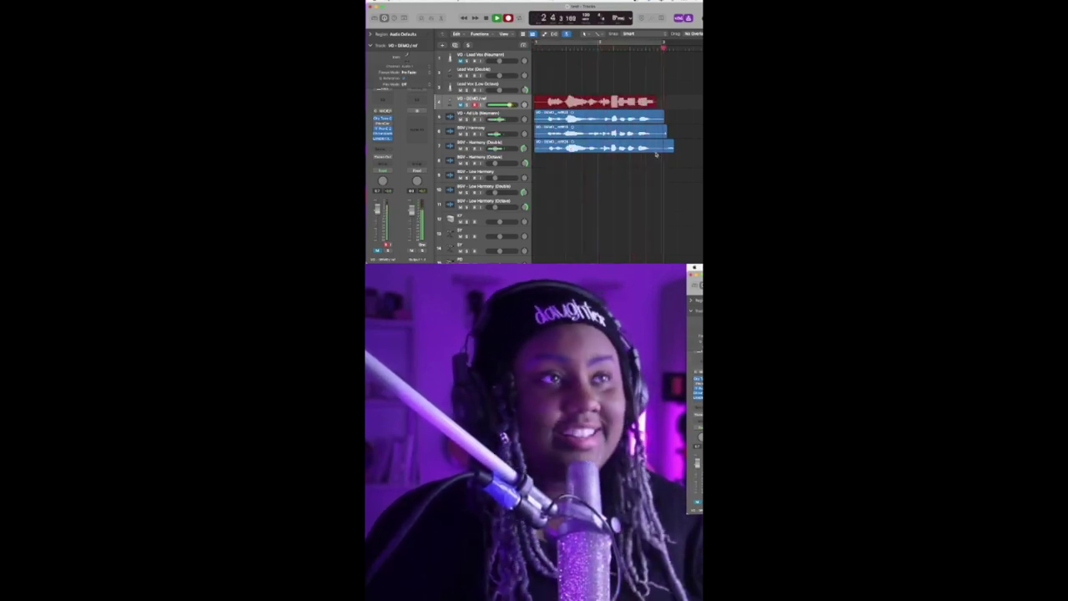
key(space)
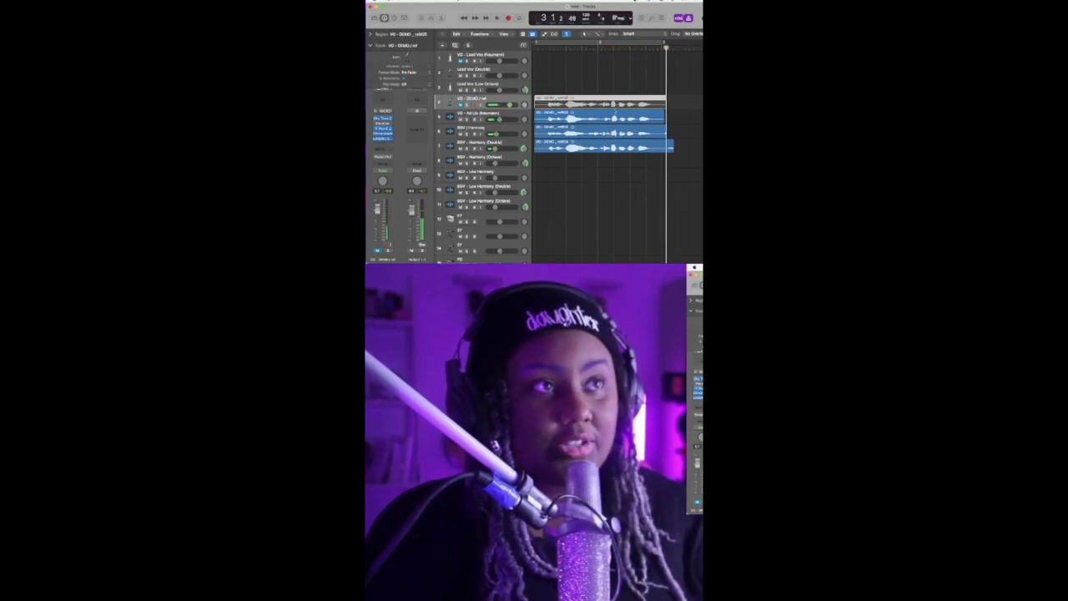
key(super+z)
key(Return)
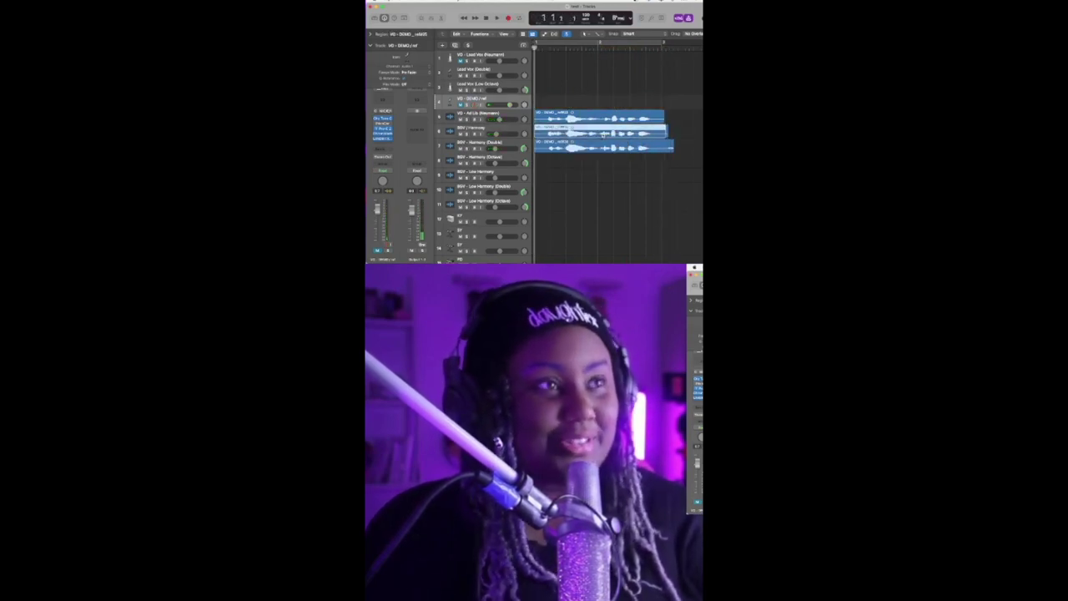
key(r)
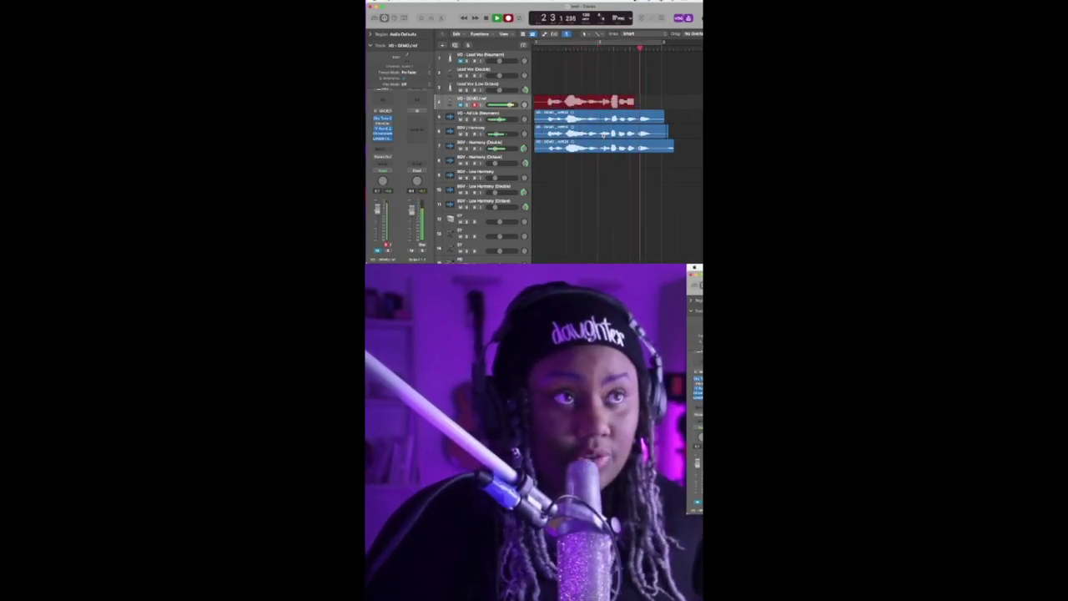
key(space)
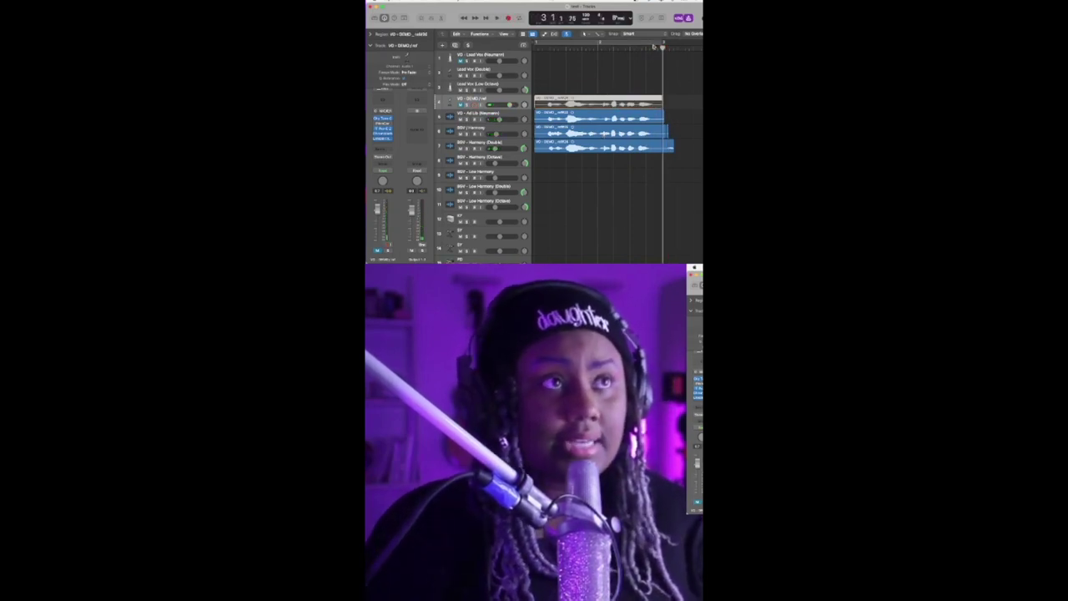
Turn on Cycle over the phrase and loop-play the selected takes on tracks 4 to 7
click(654, 46)
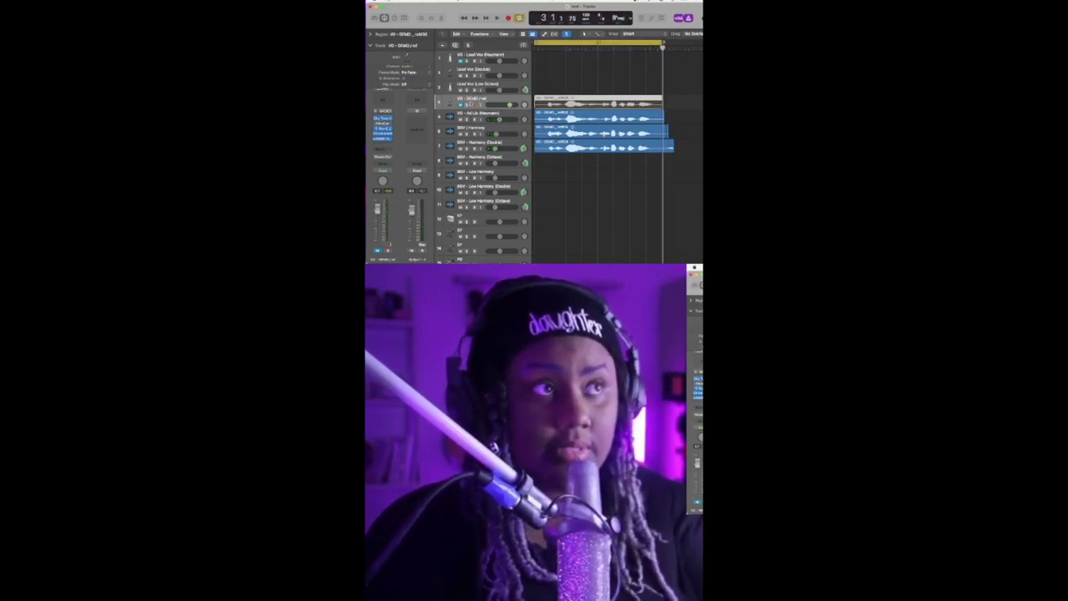
click(596, 103)
key(space)
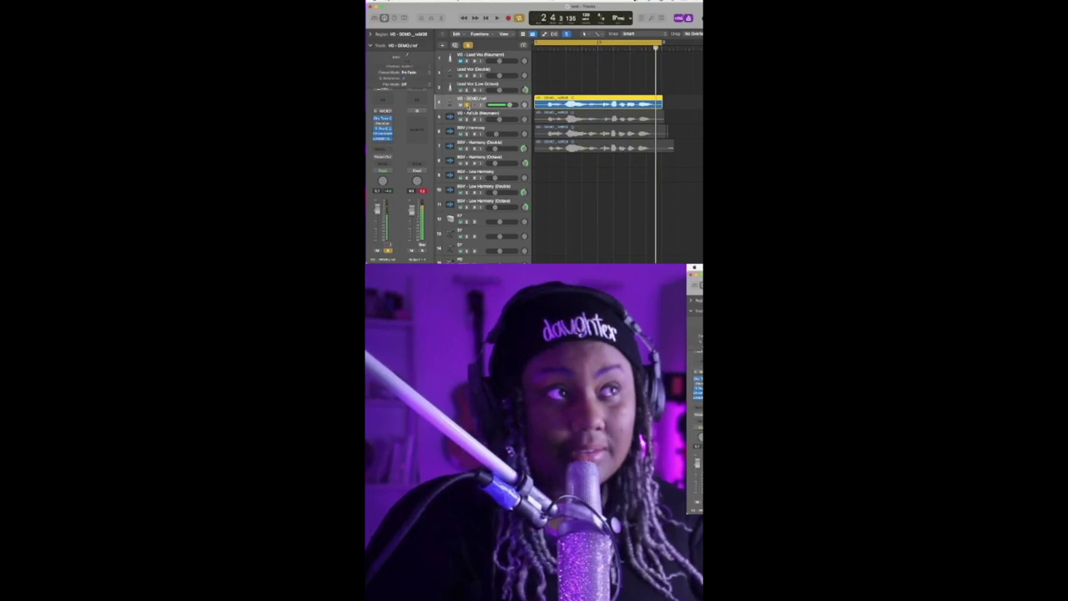
click(596, 118)
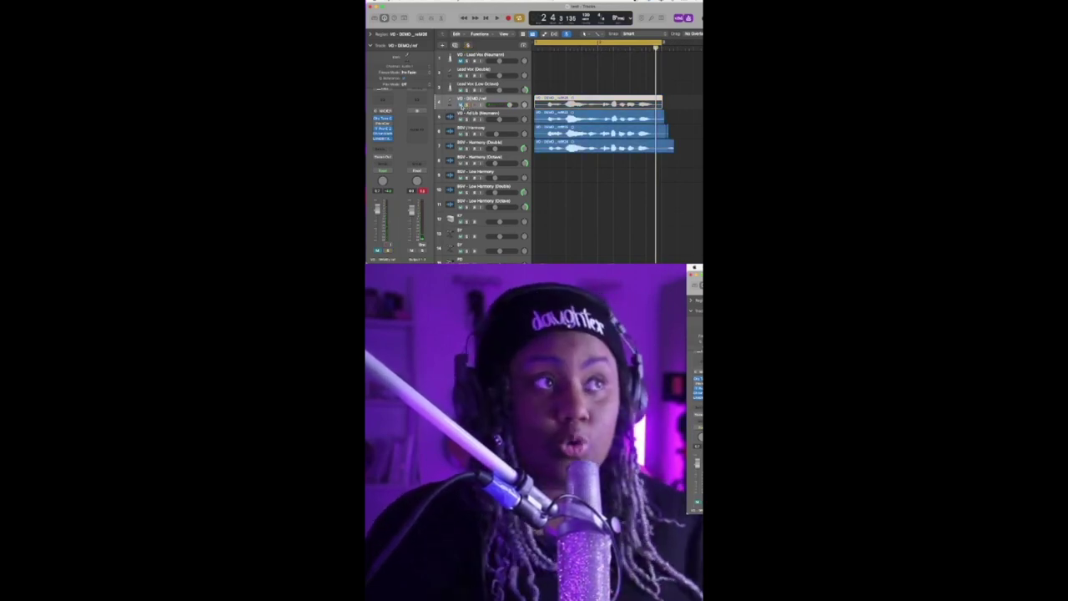
key(super+a)
key(space)
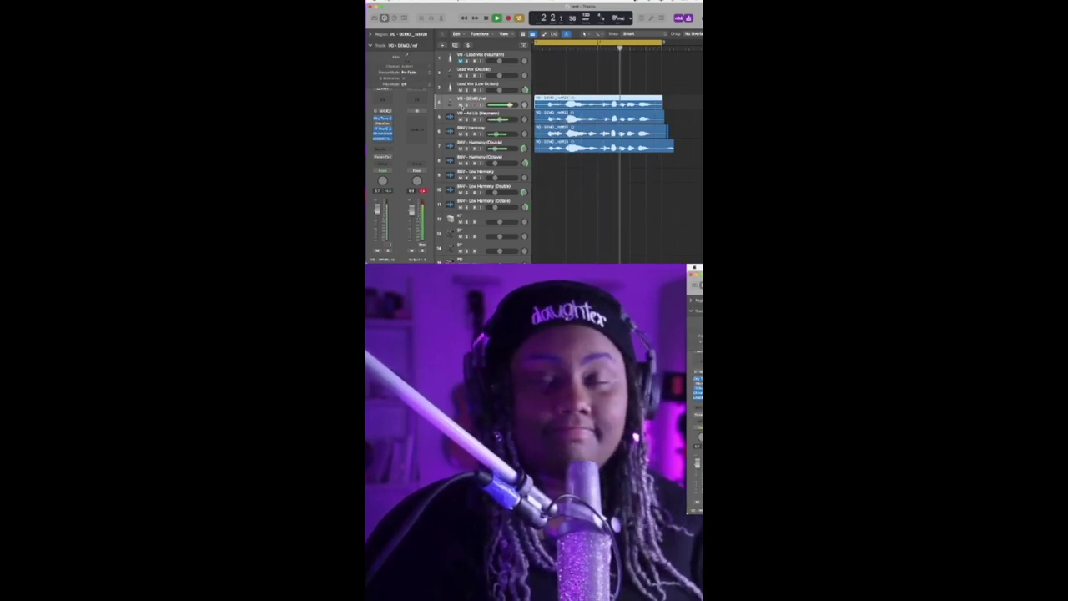
key(space)
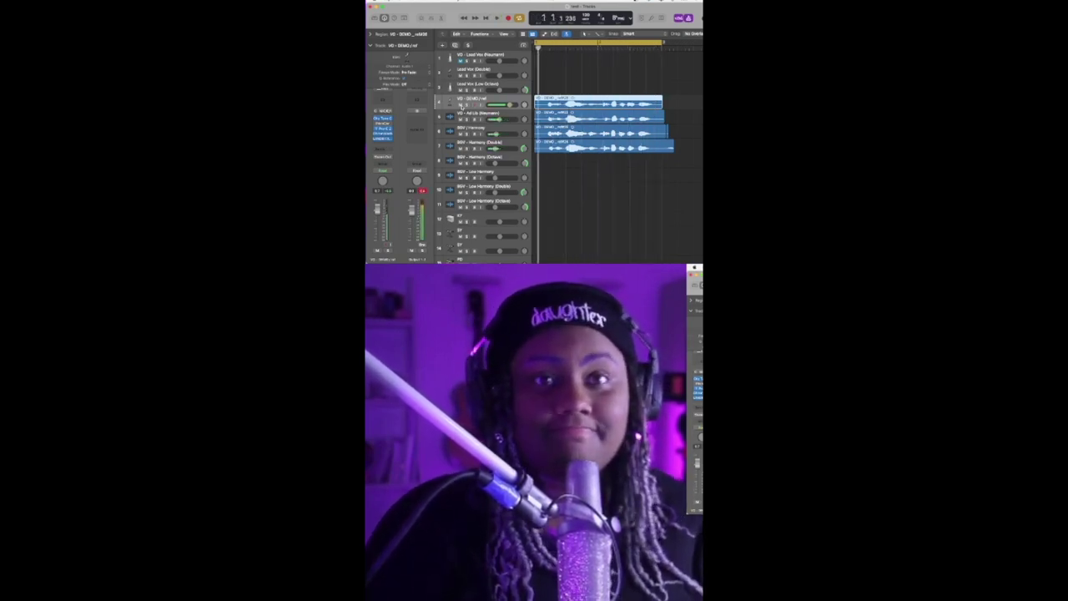